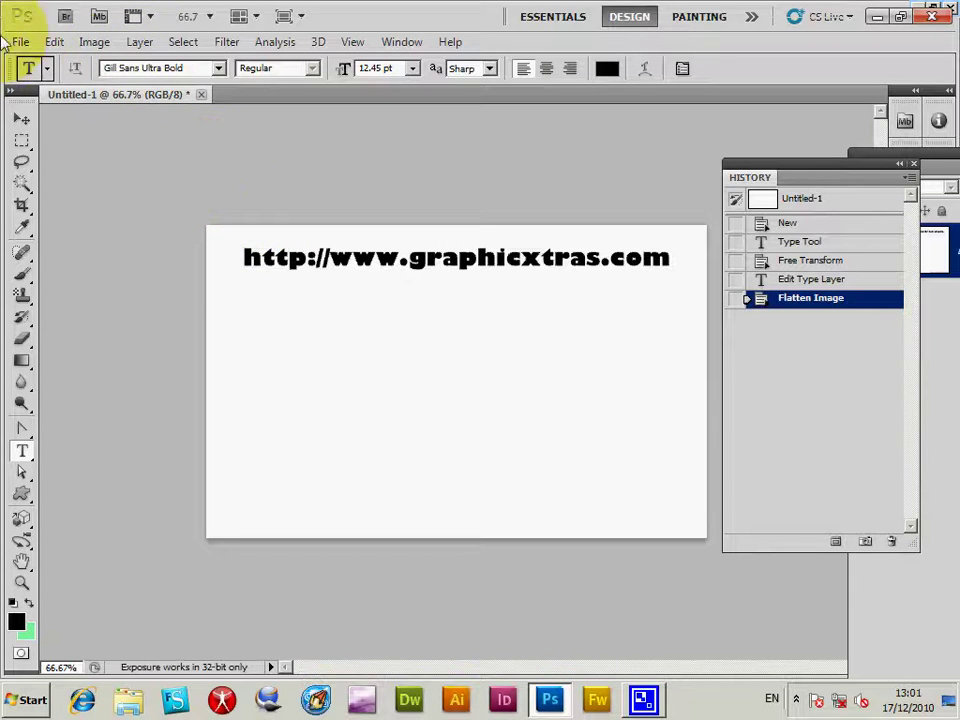
- Browse for a file to open and go to the Custom Shapes for Photoshop folder inside Collection
left_click(27, 44)
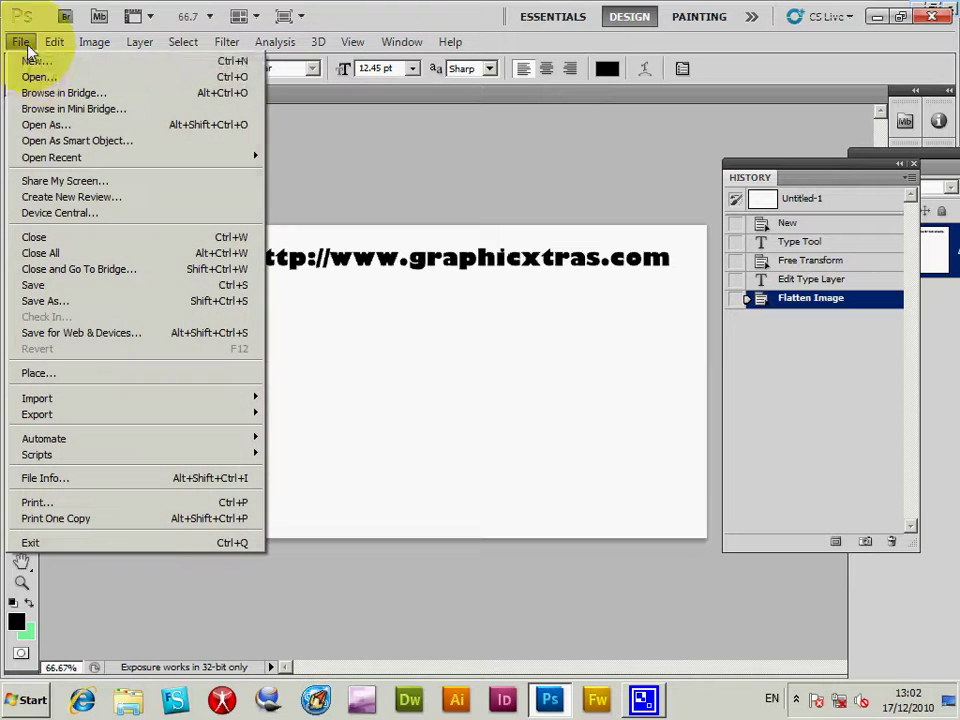
left_click(40, 78)
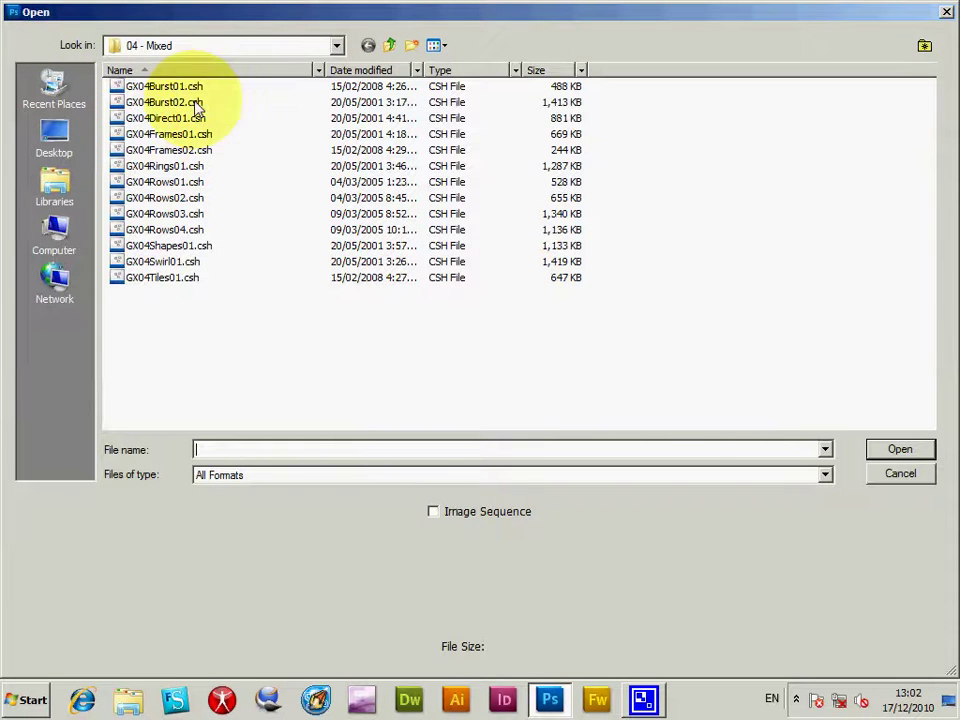
left_click(186, 47)
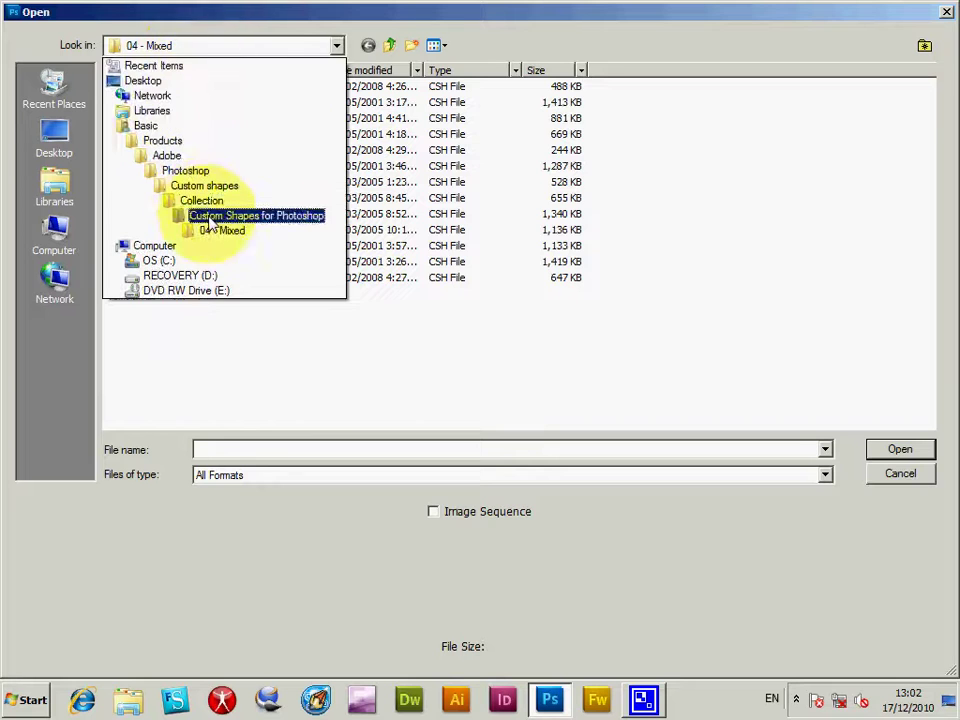
left_click(205, 200)
double_click(175, 106)
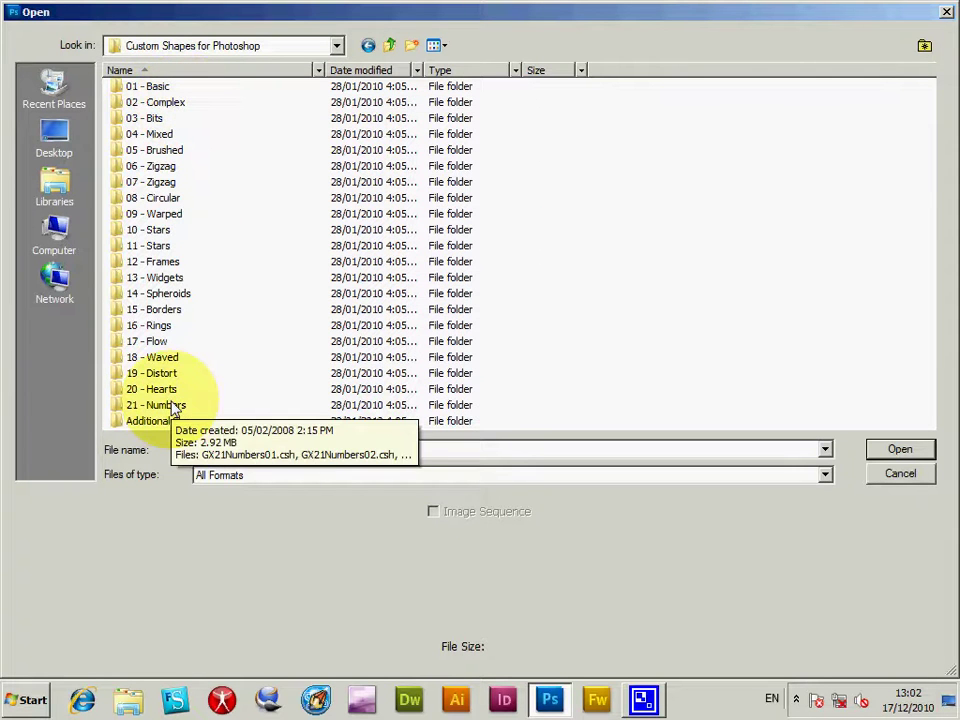
- Look through the shape files in the 01 - Basic and 04 - Mixed folders and return to the Custom Shapes for Photoshop folder
double_click(160, 87)
left_click(181, 50)
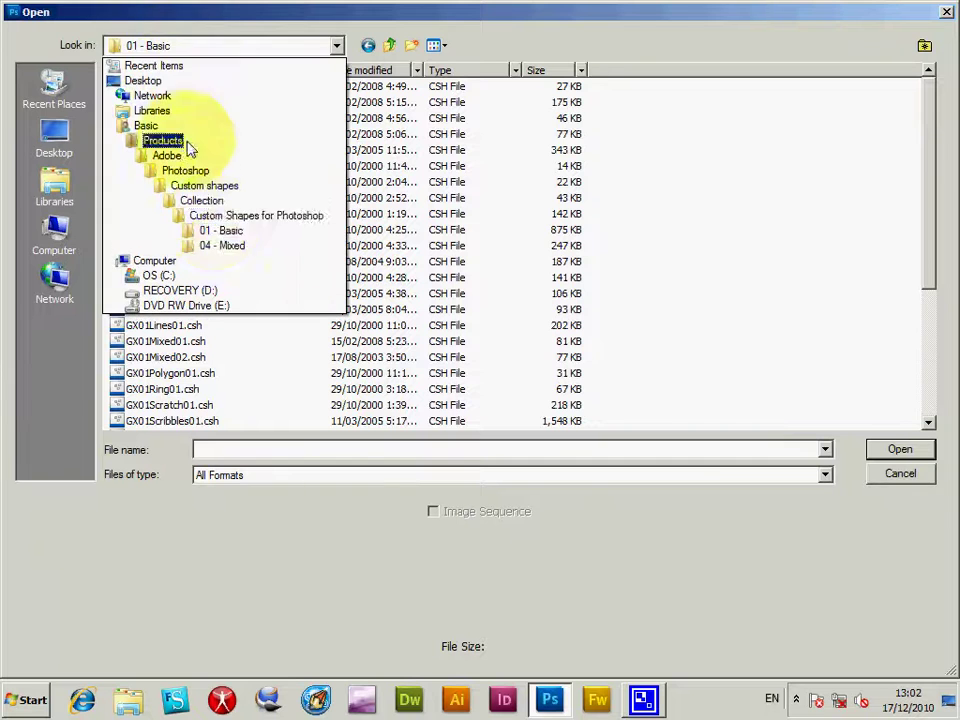
left_click(228, 246)
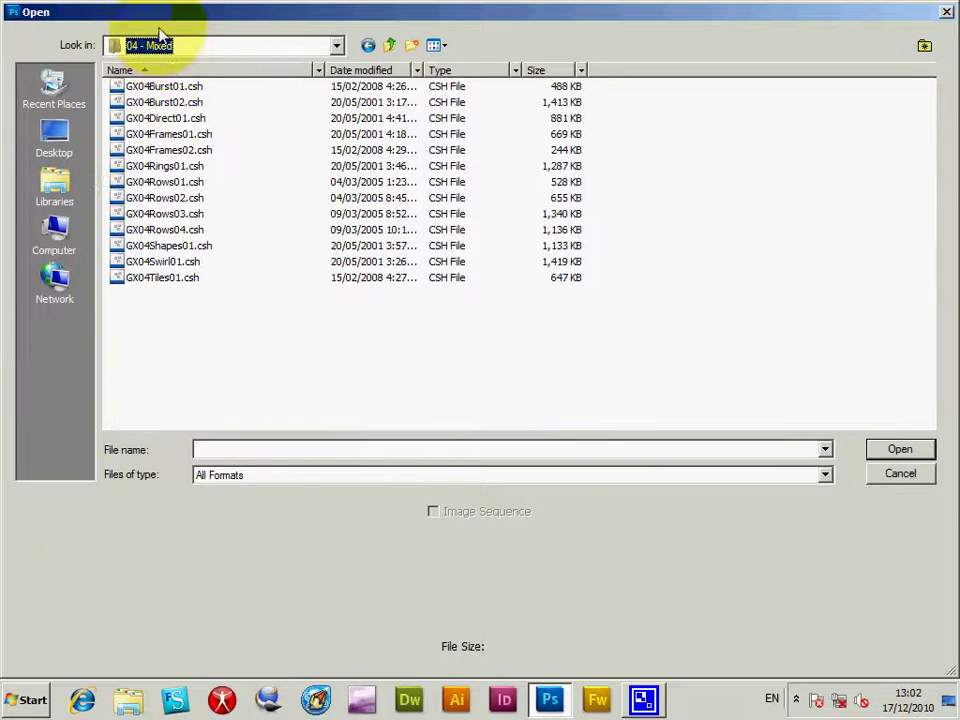
left_click(229, 48)
left_click(219, 218)
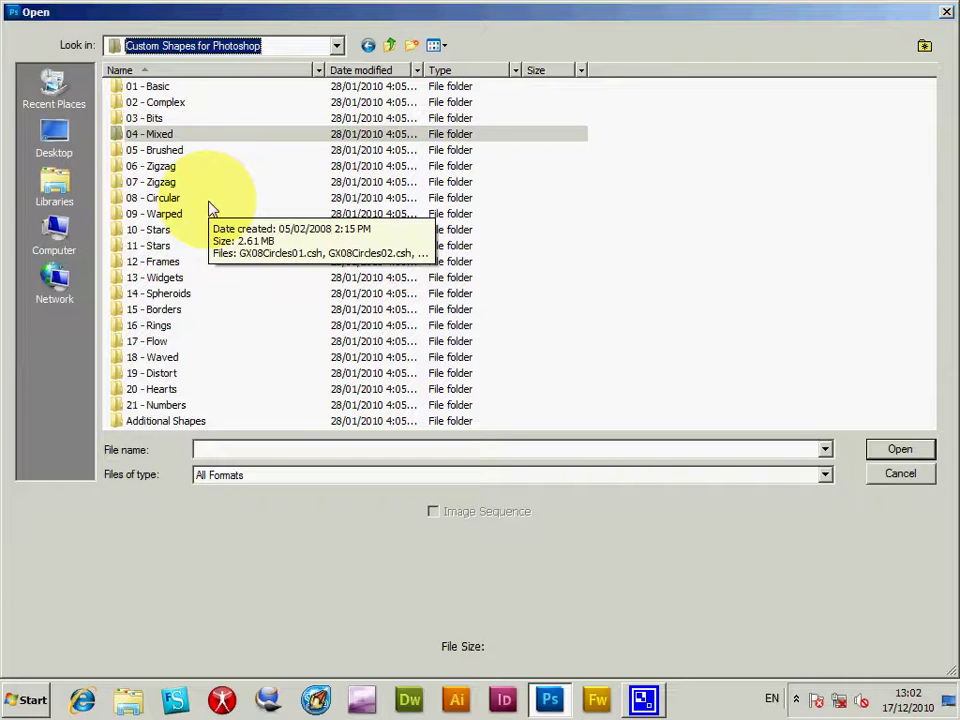
- Load the custom shapes file GX04Shapes01.csh from the 04 - Mixed folder
left_click(143, 138)
double_click(143, 141)
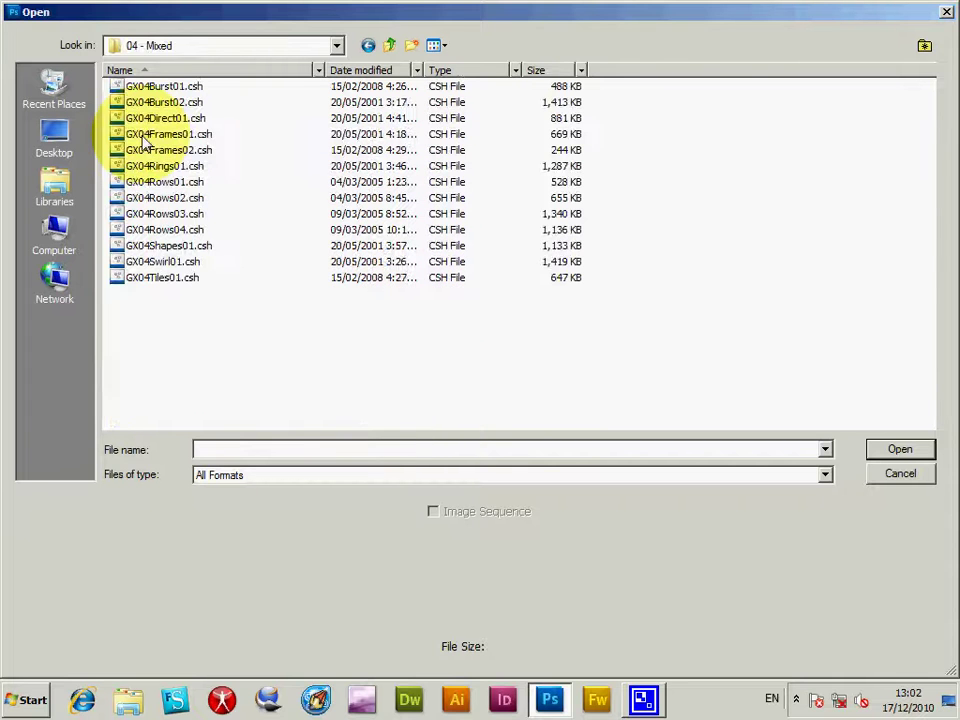
left_click(168, 247)
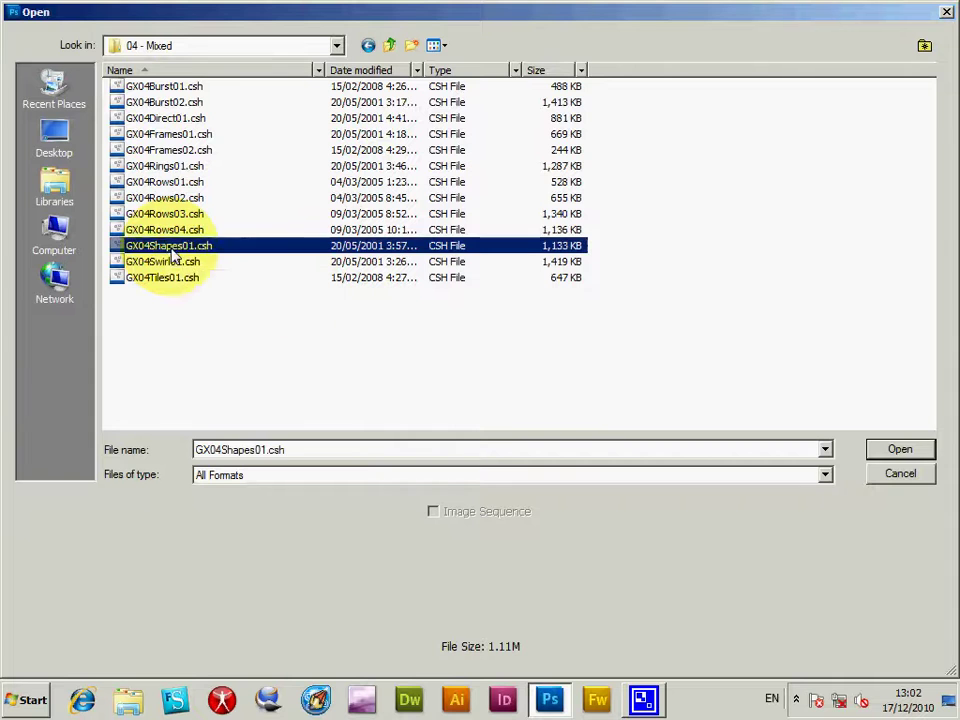
left_click(900, 449)
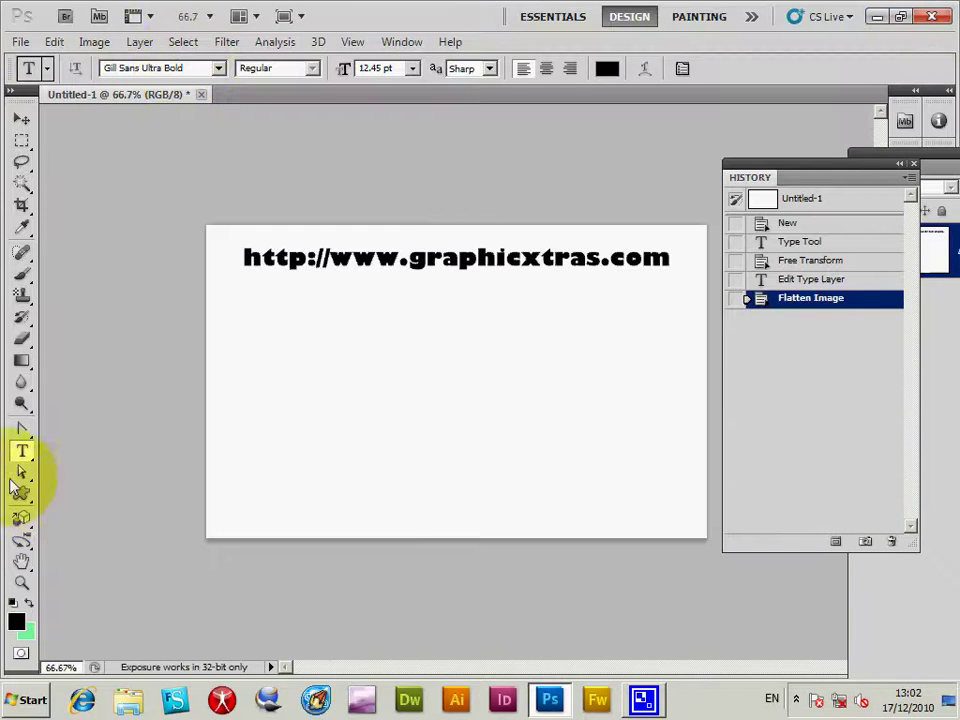
- Activate the Custom Shape tool and pick the solid spiky splat shape from the loaded shapes
left_click(22, 496)
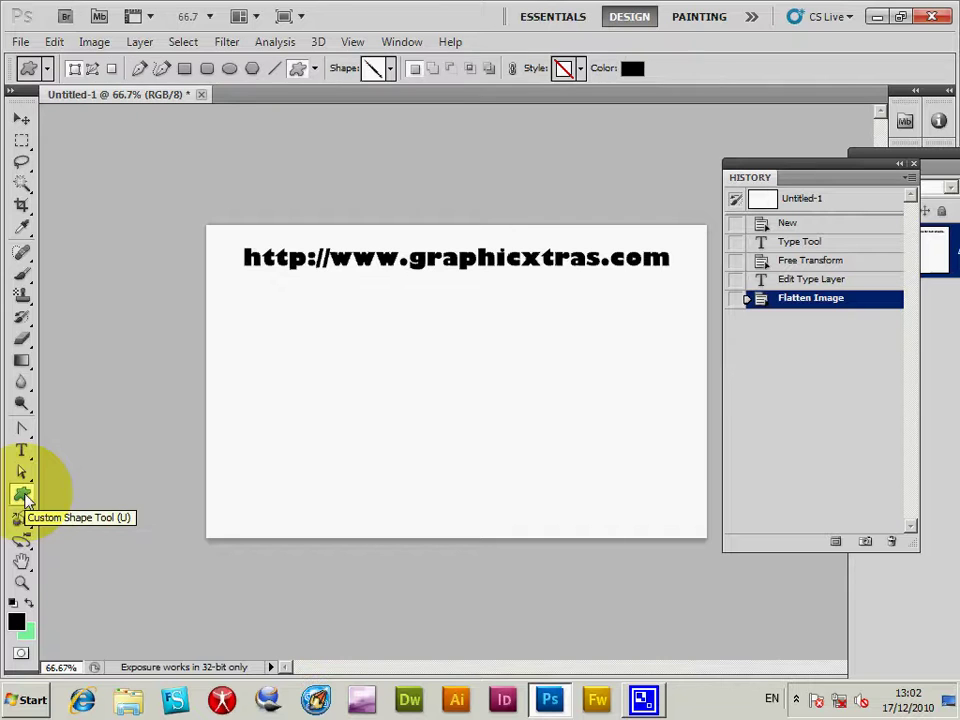
left_click(391, 70)
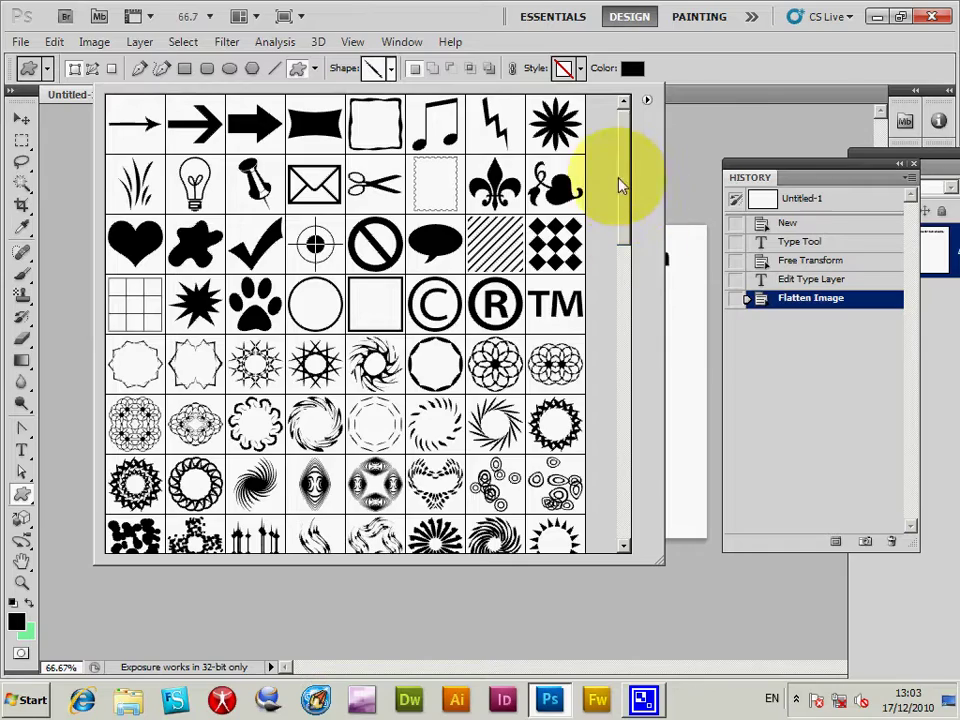
mouse_move(624, 189)
left_mouse_down()
mouse_move(626, 339)
mouse_move(645, 295)
mouse_move(643, 189)
mouse_move(655, 385)
left_mouse_up()
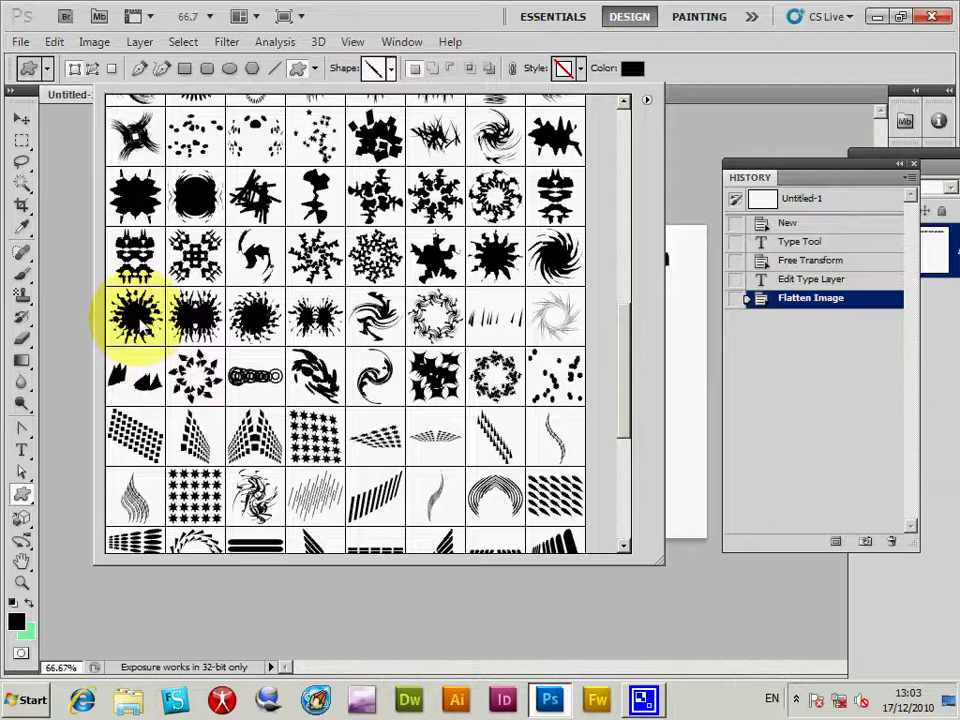
left_click(60, 225)
- Draw the splat as a black shape layer below the web address, and undo it
left_click_drag(214, 289, 402, 506)
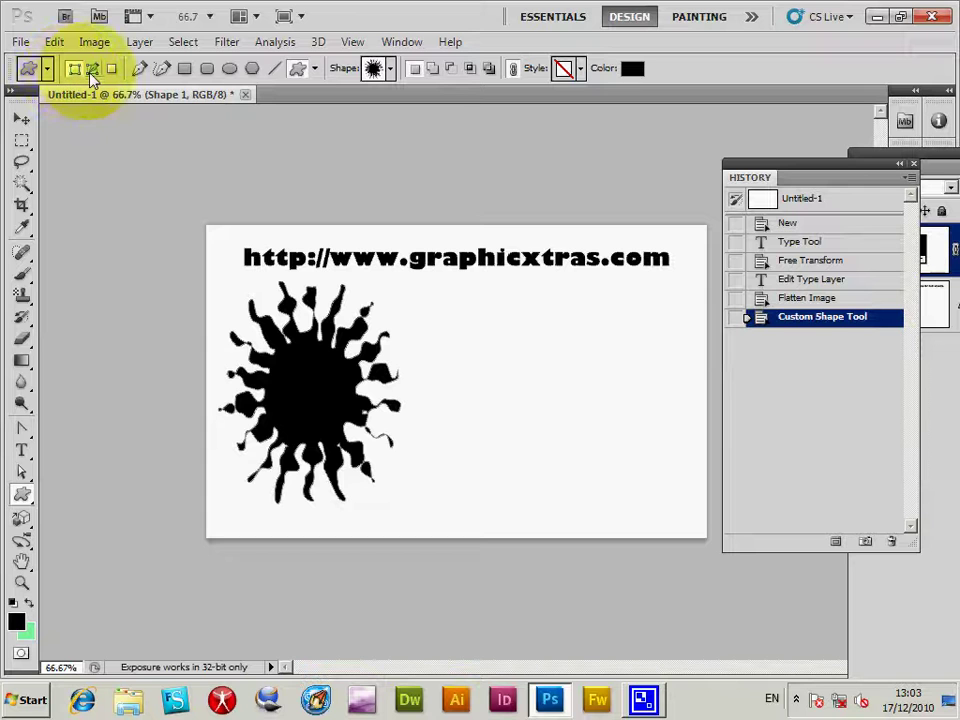
left_click(54, 41)
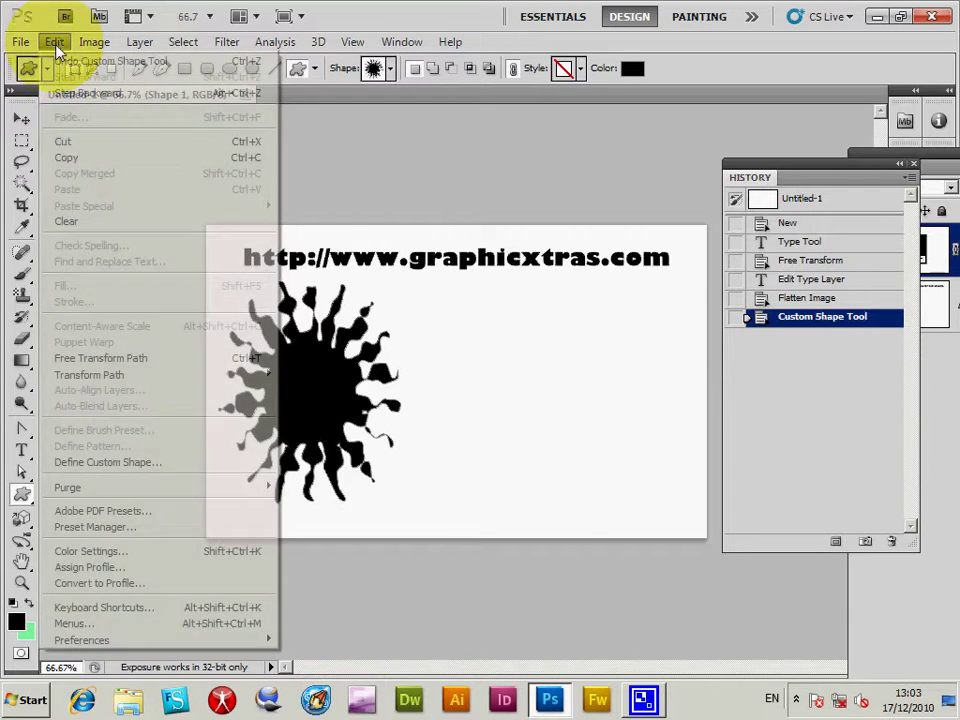
left_click(64, 60)
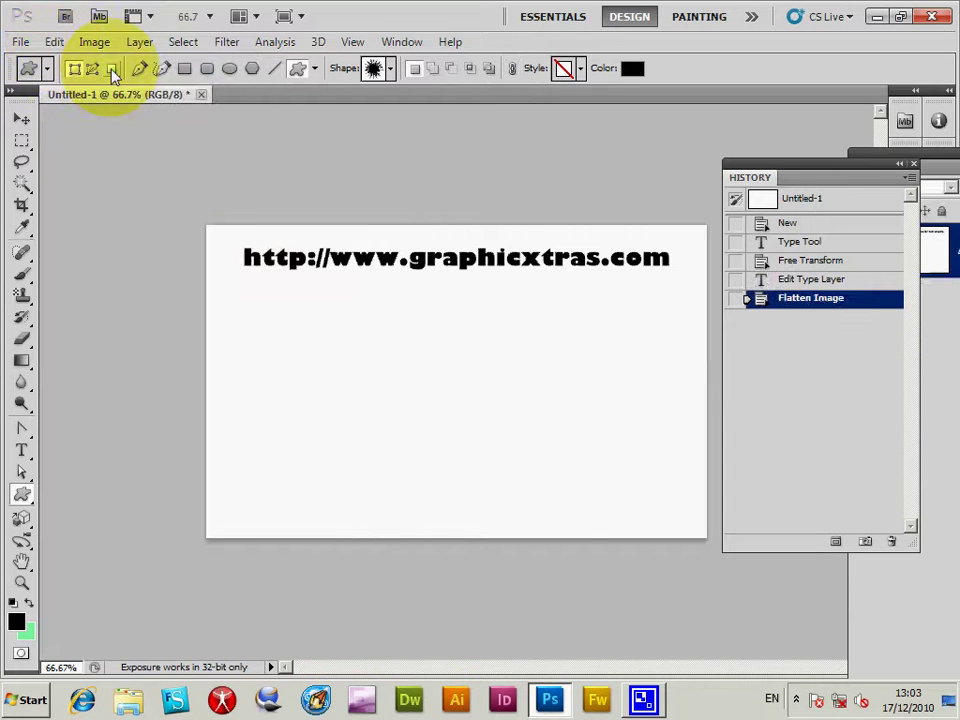
- Switch the Custom Shape tool to filled pixels and set the foreground color to dark red 621227
left_click(112, 70)
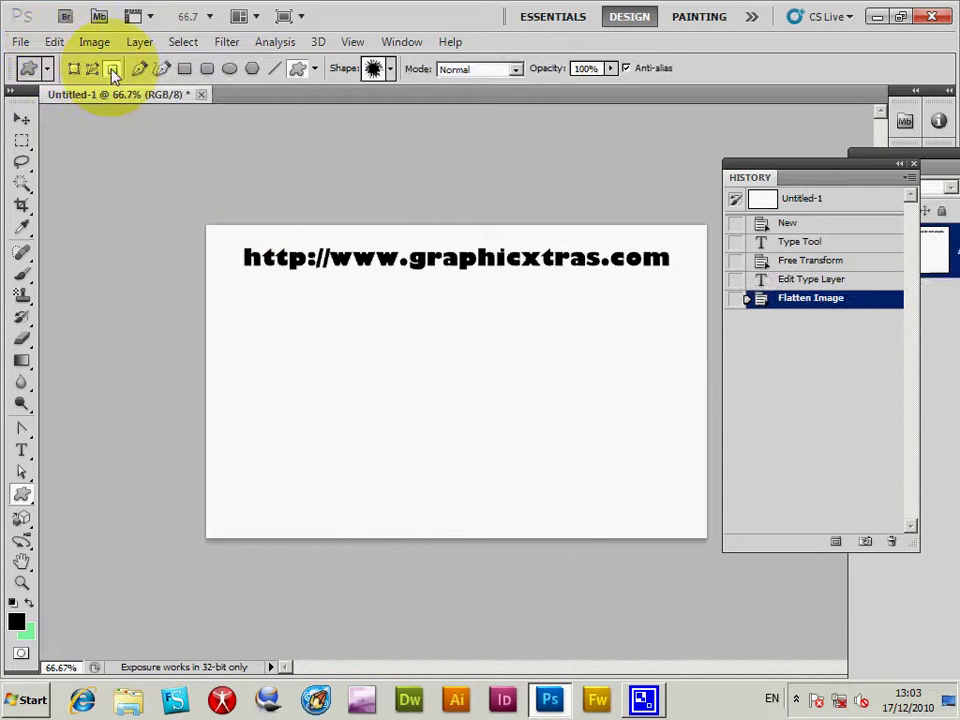
left_click(17, 624)
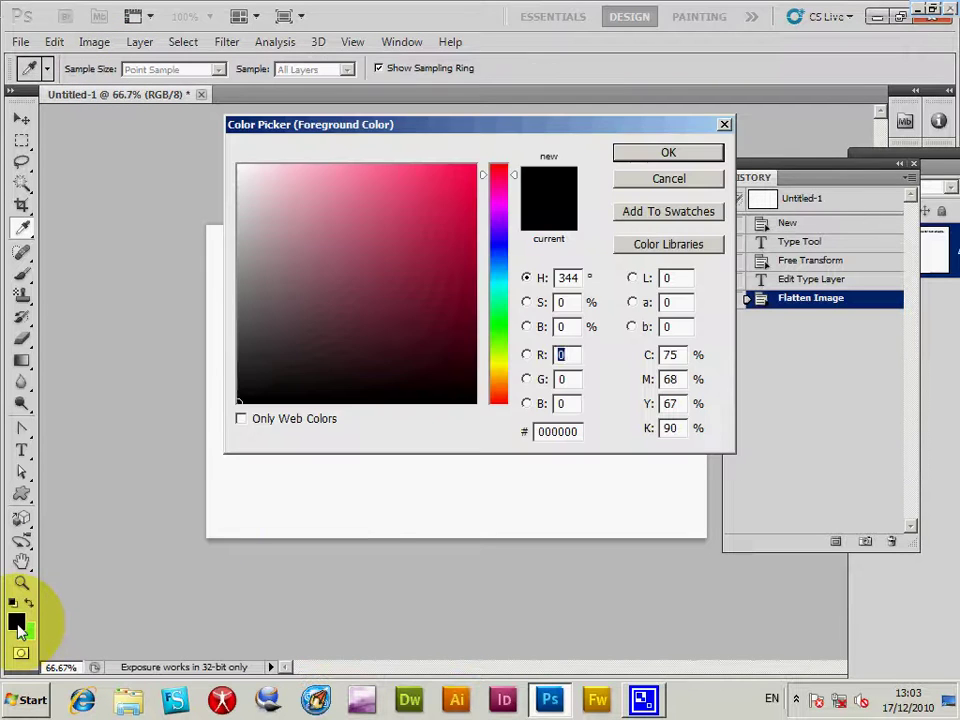
left_click(432, 311)
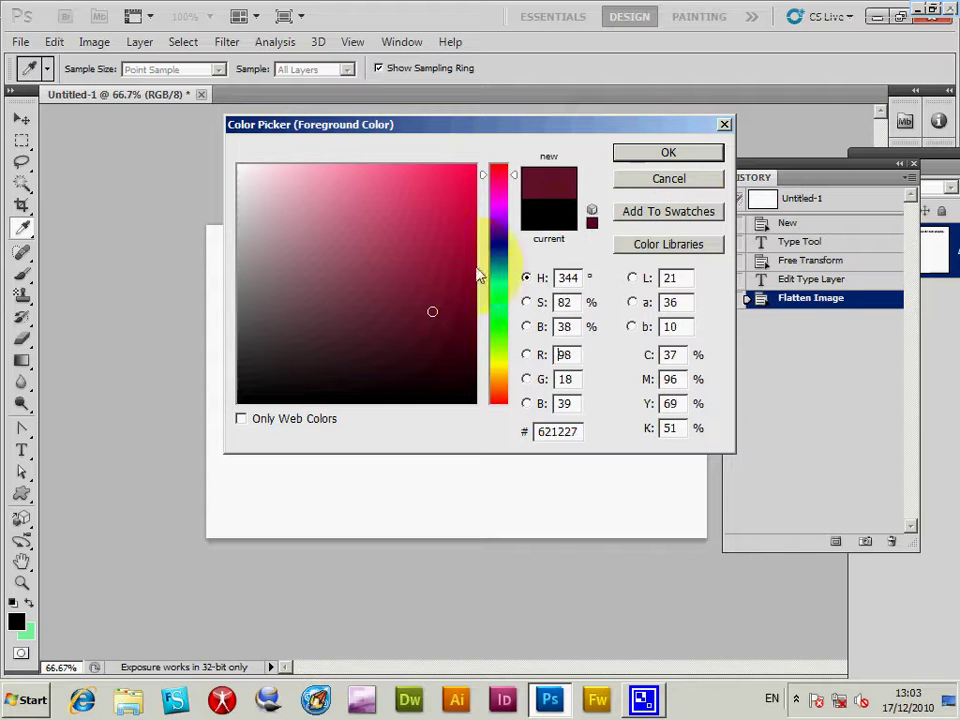
left_click(668, 154)
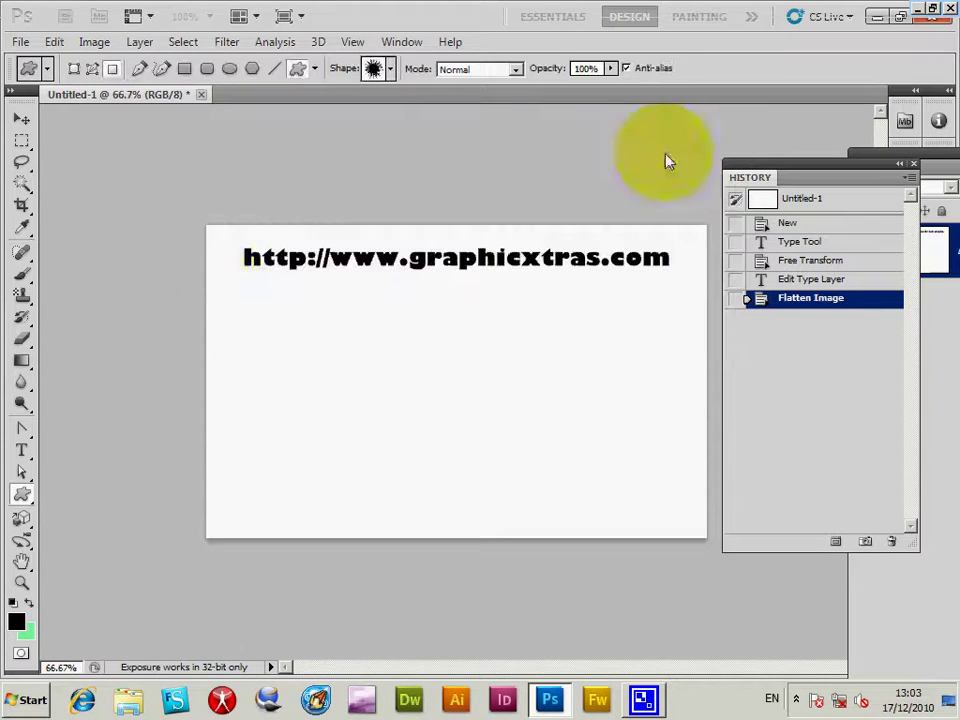
- Draw several overlapping dark red splats of different sizes across the left half of the canvas
left_click_drag(228, 293, 406, 486)
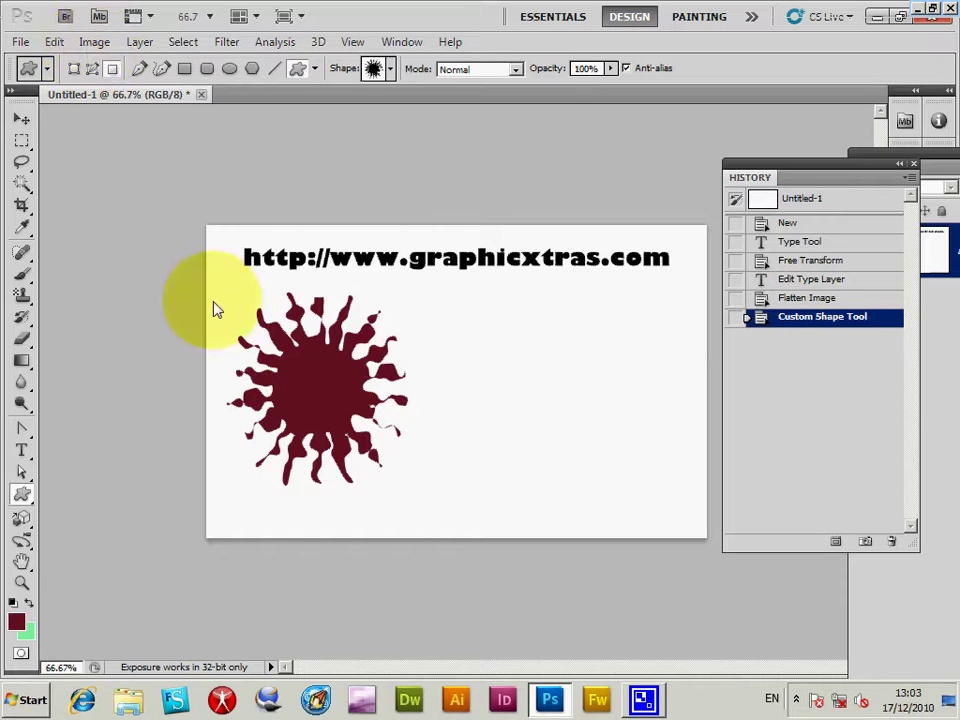
left_click_drag(212, 295, 290, 396)
left_click_drag(380, 290, 474, 400)
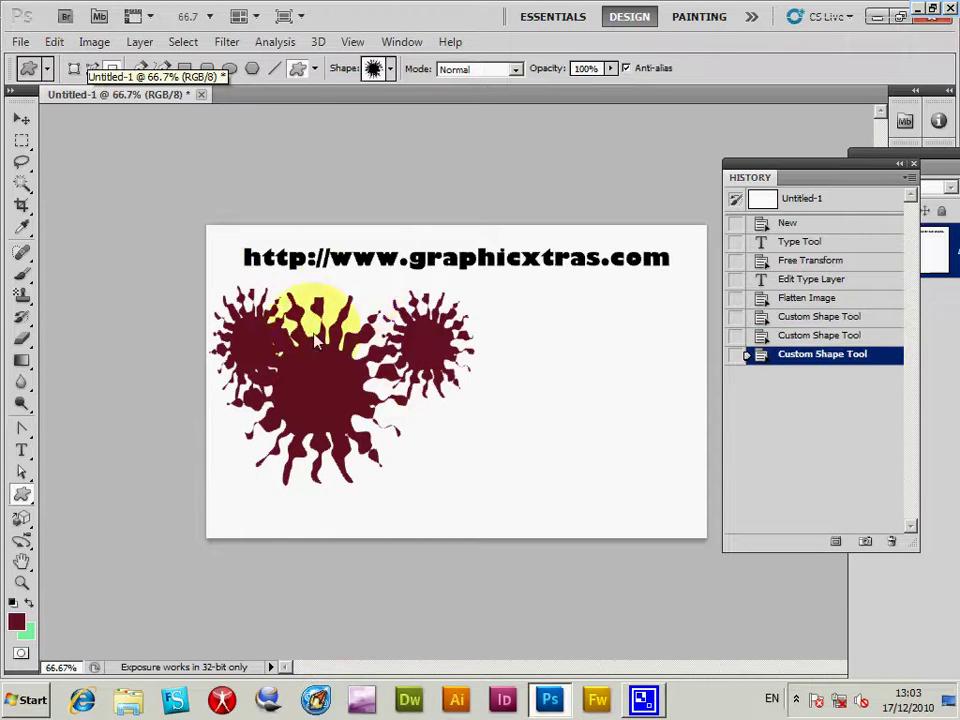
mouse_move(313, 282)
left_mouse_down()
mouse_move(407, 383)
mouse_move(440, 537)
left_mouse_up()
left_click_drag(199, 403, 306, 526)
- Swap the foreground and background colors to draw three green splats over the red ones, and revert the image to the Flatten Image history state
left_click(50, 627)
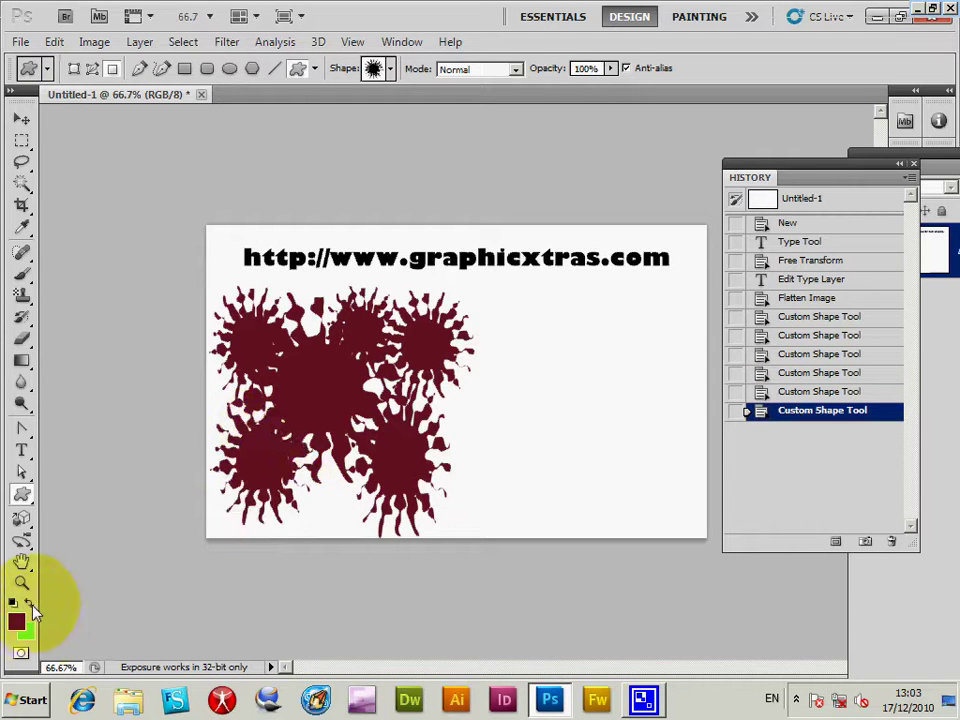
left_click(31, 606)
left_click_drag(225, 330, 341, 452)
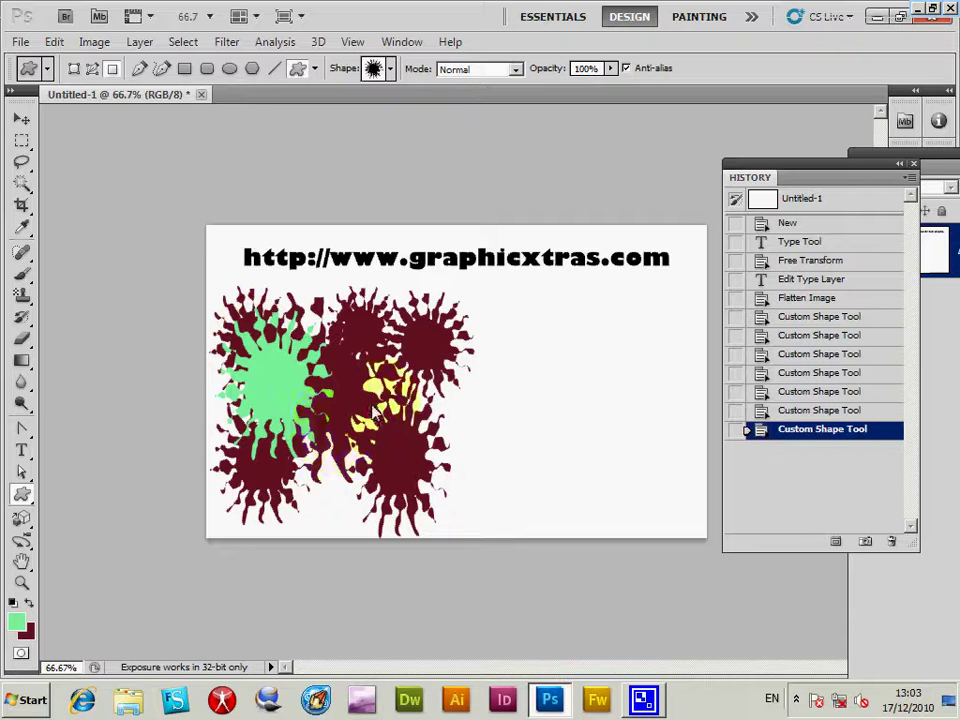
left_click_drag(362, 398, 426, 464)
left_click_drag(396, 336, 434, 386)
left_click(800, 298)
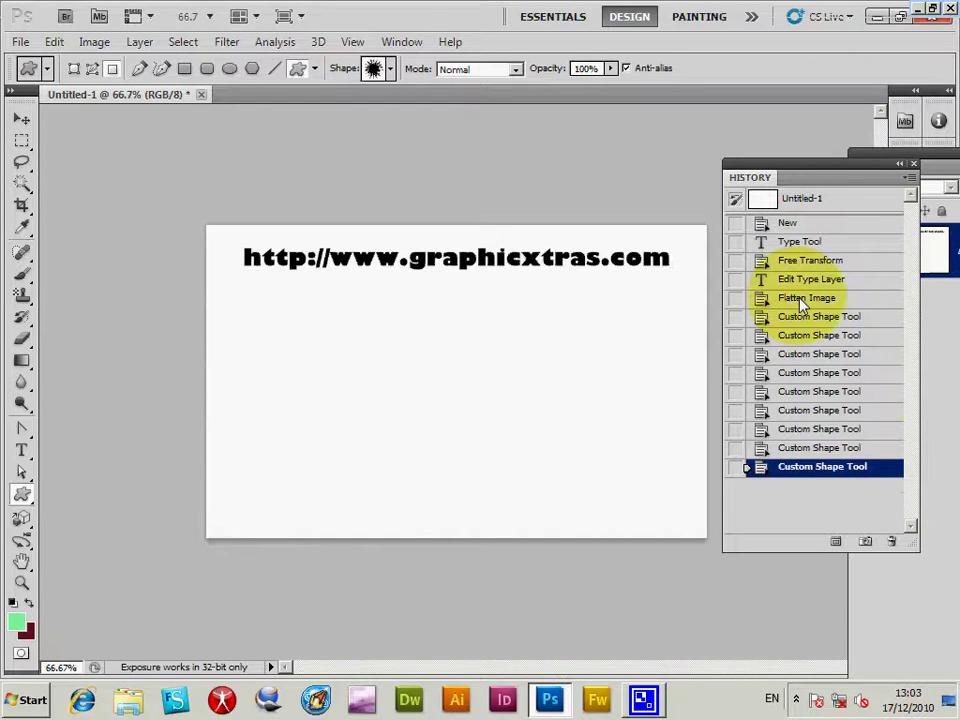
- Pick the slanted grid-of-squares custom shape and set the foreground color to black (000000)
left_click(391, 68)
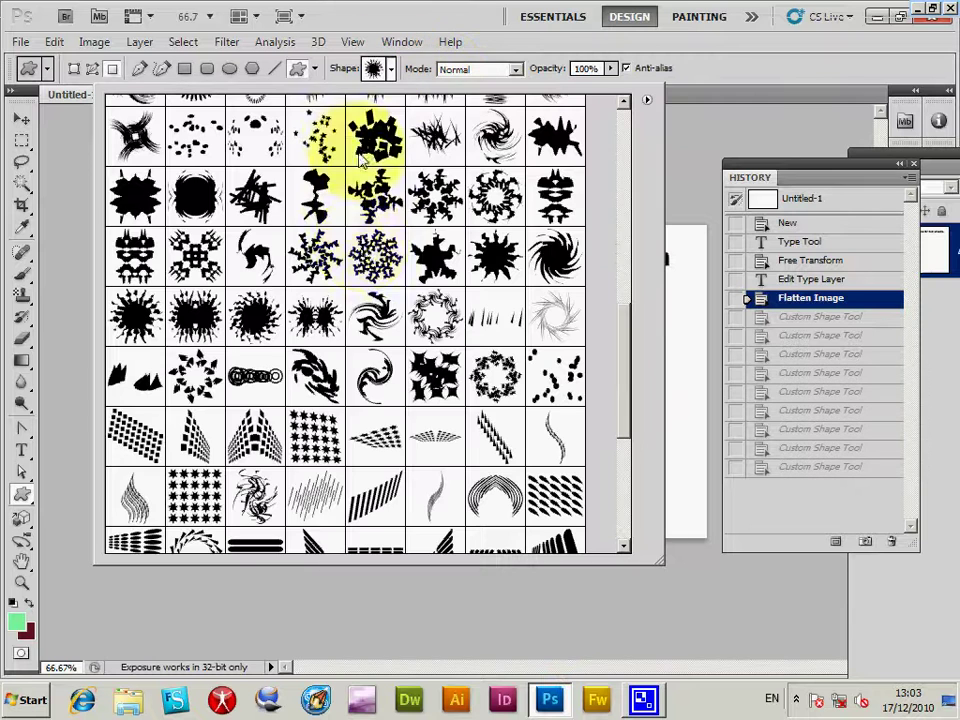
left_click(347, 428)
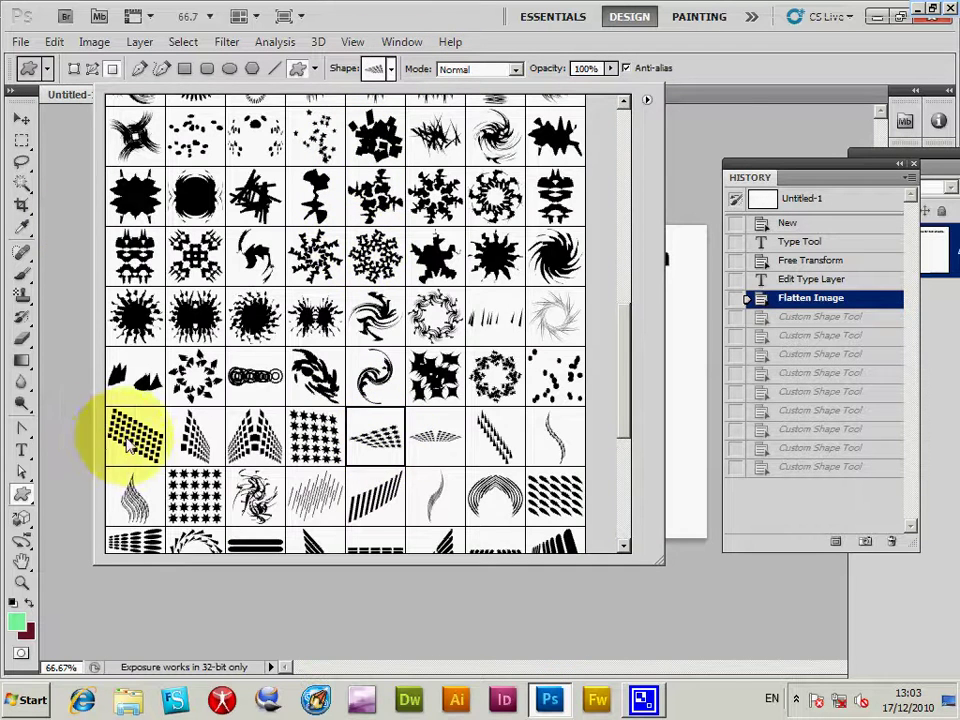
key("Return")
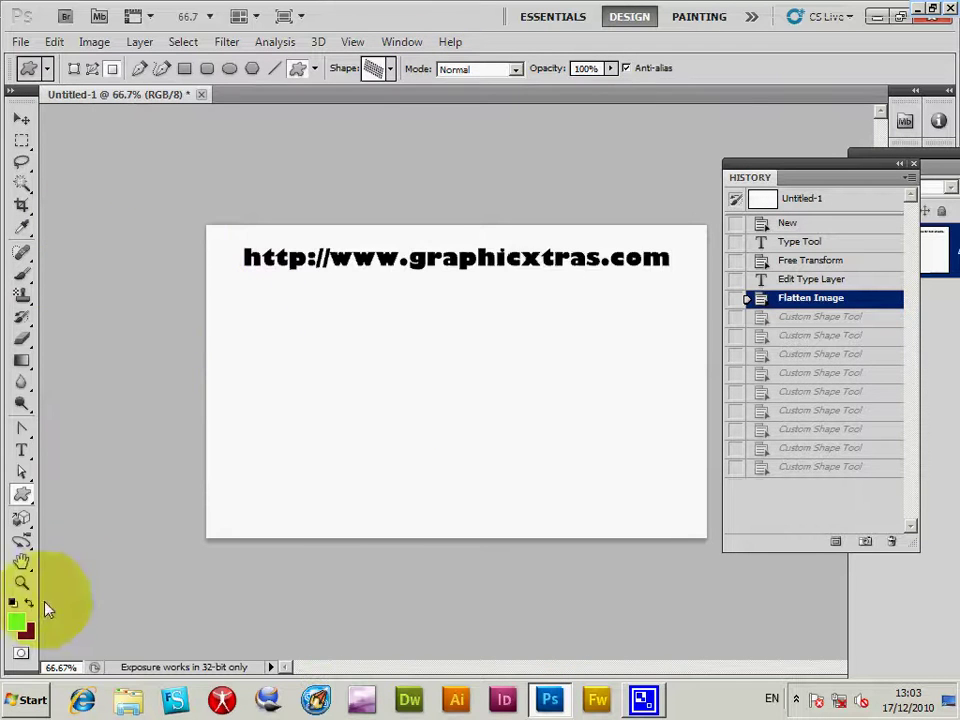
left_click(19, 623)
left_click_drag(362, 336, 214, 431)
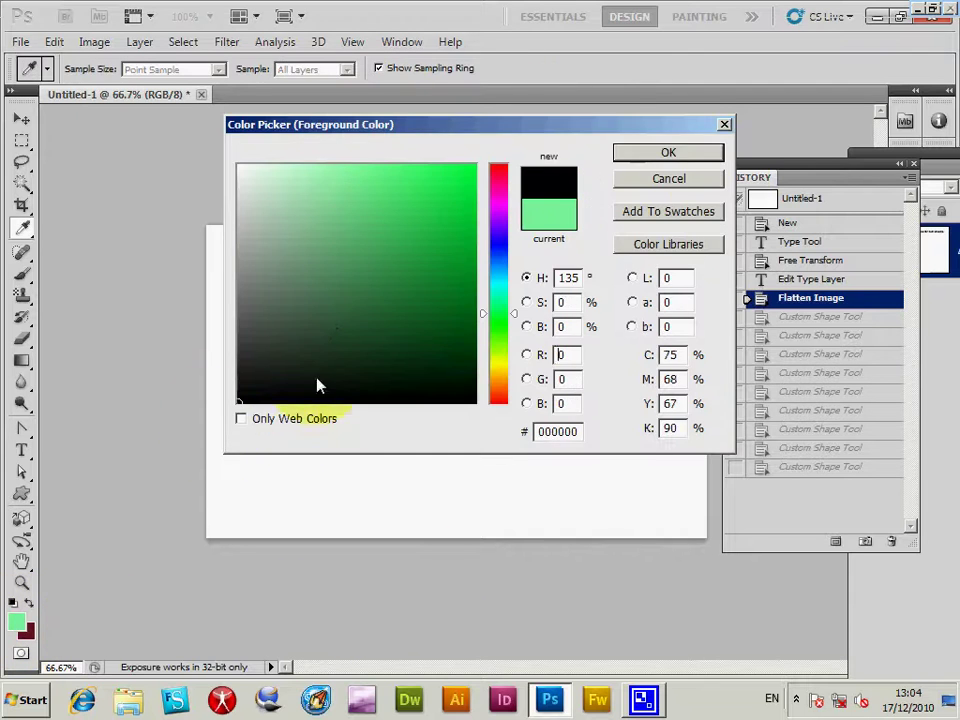
left_click(671, 155)
- Fill the canvas below the web address with seven overlapping black square grids of different sizes
left_click_drag(214, 302, 450, 538)
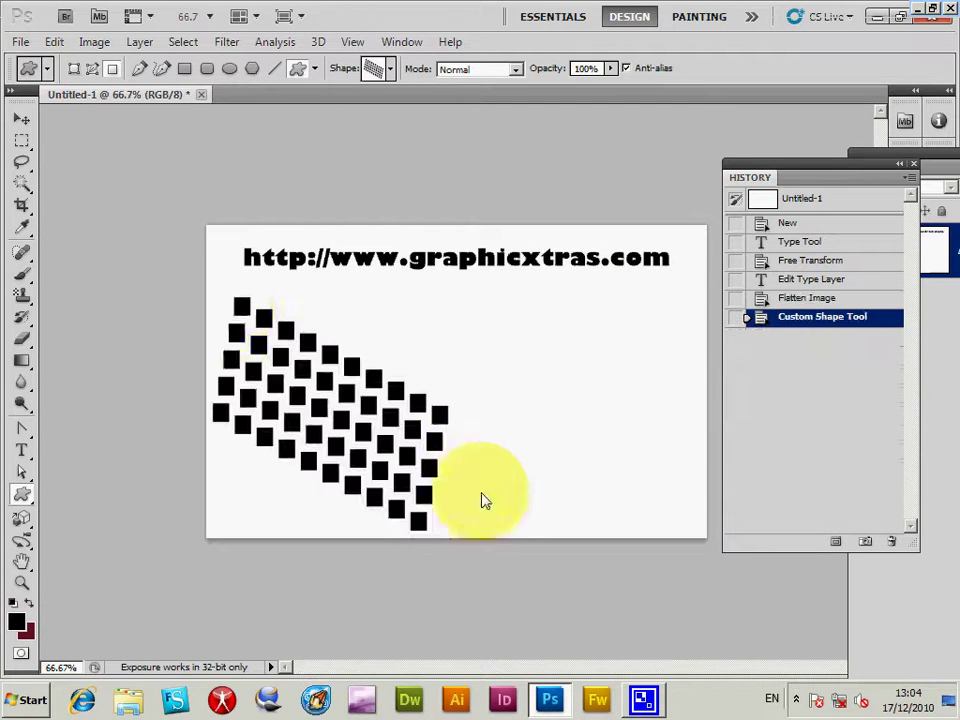
left_click_drag(360, 285, 518, 410)
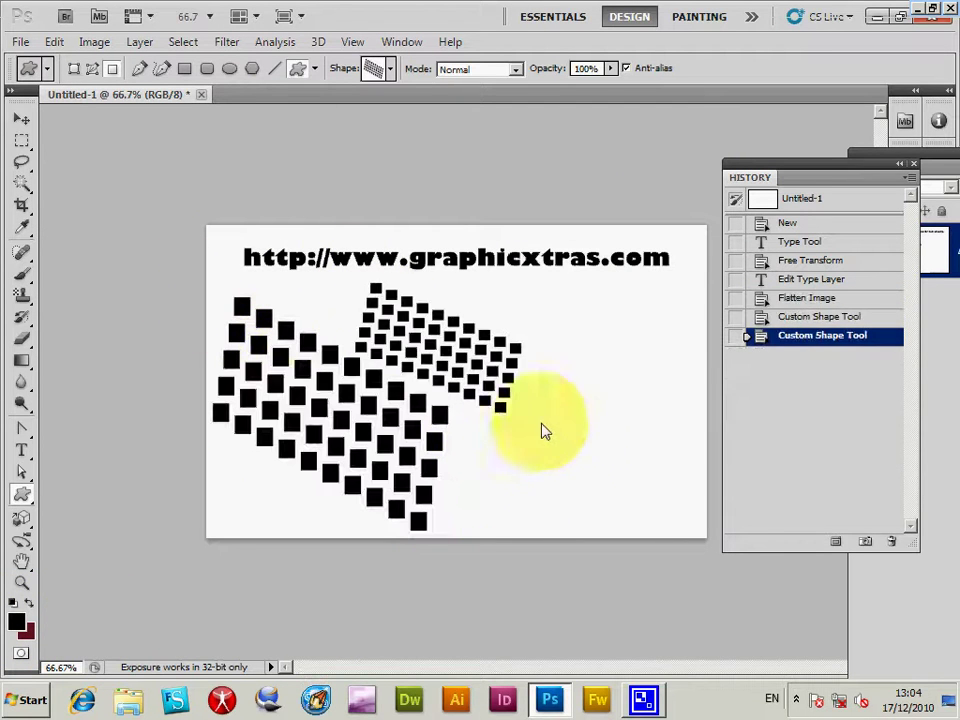
left_click_drag(470, 461, 578, 535)
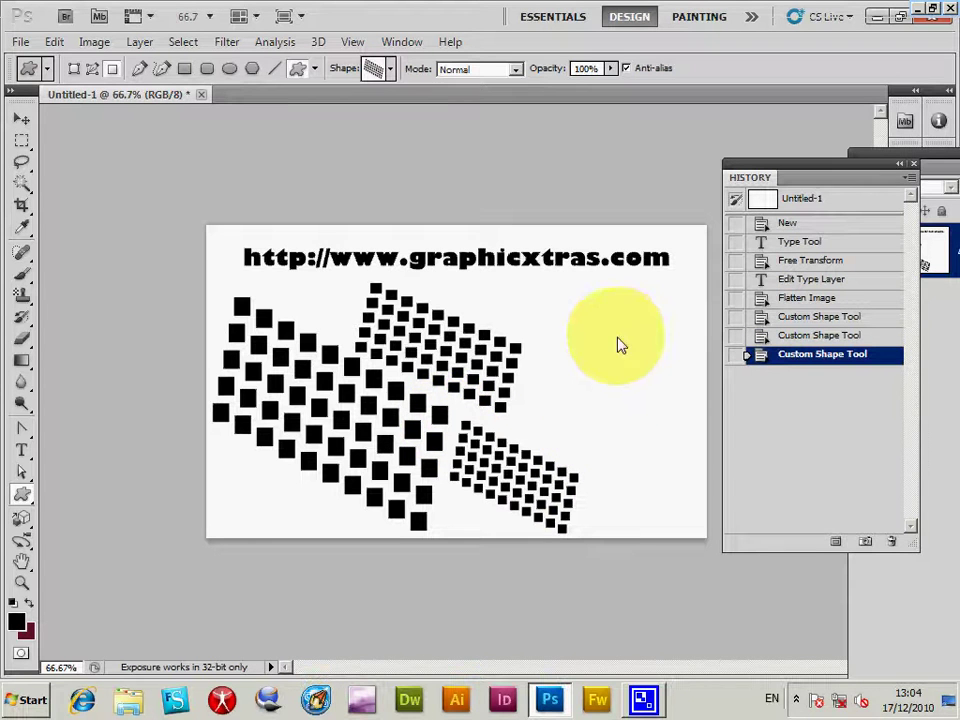
left_click_drag(527, 302, 735, 499)
left_click_drag(497, 429, 683, 522)
left_click_drag(415, 468, 590, 560)
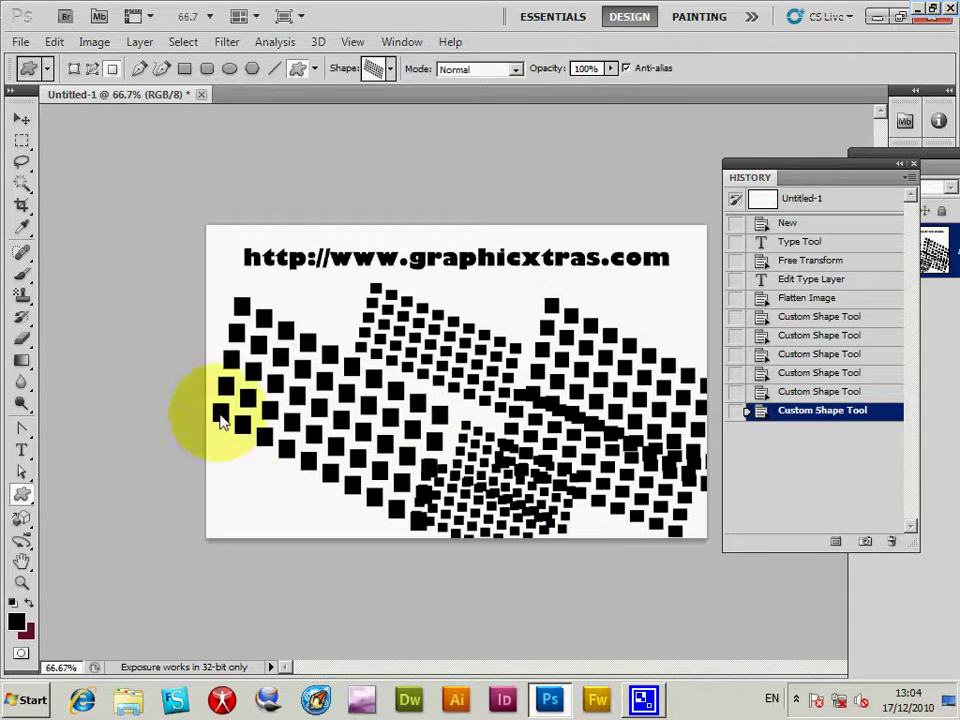
left_click_drag(240, 429, 388, 564)
- Select a rectangular area of the black square pattern with the Rectangular Marquee, and revert the image to the Flatten Image history state
left_click(22, 141)
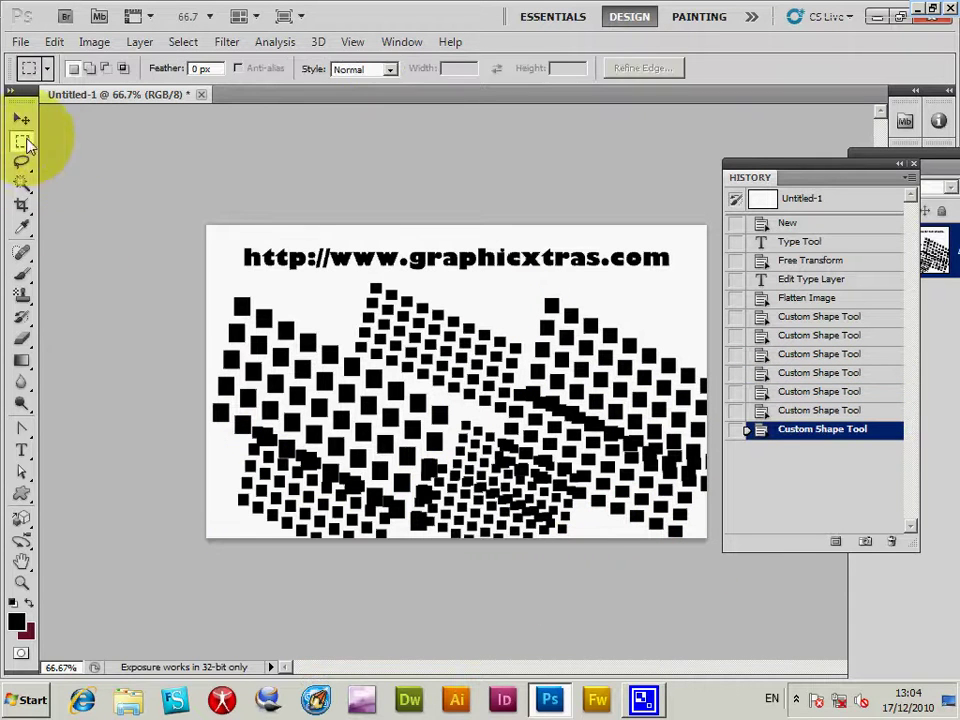
left_click_drag(242, 297, 508, 488)
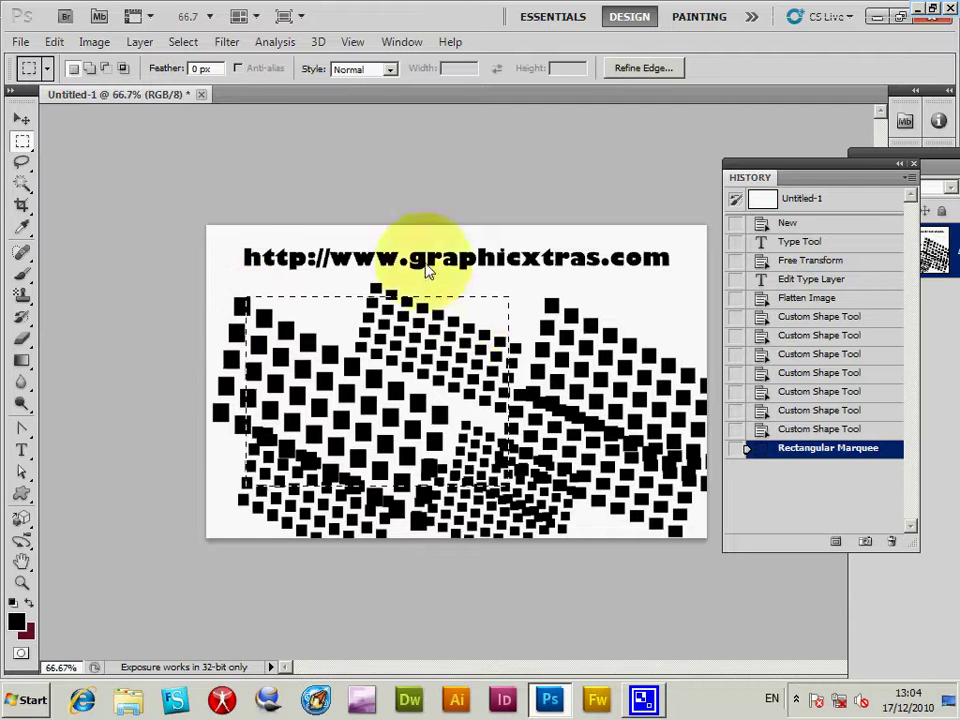
left_click(52, 41)
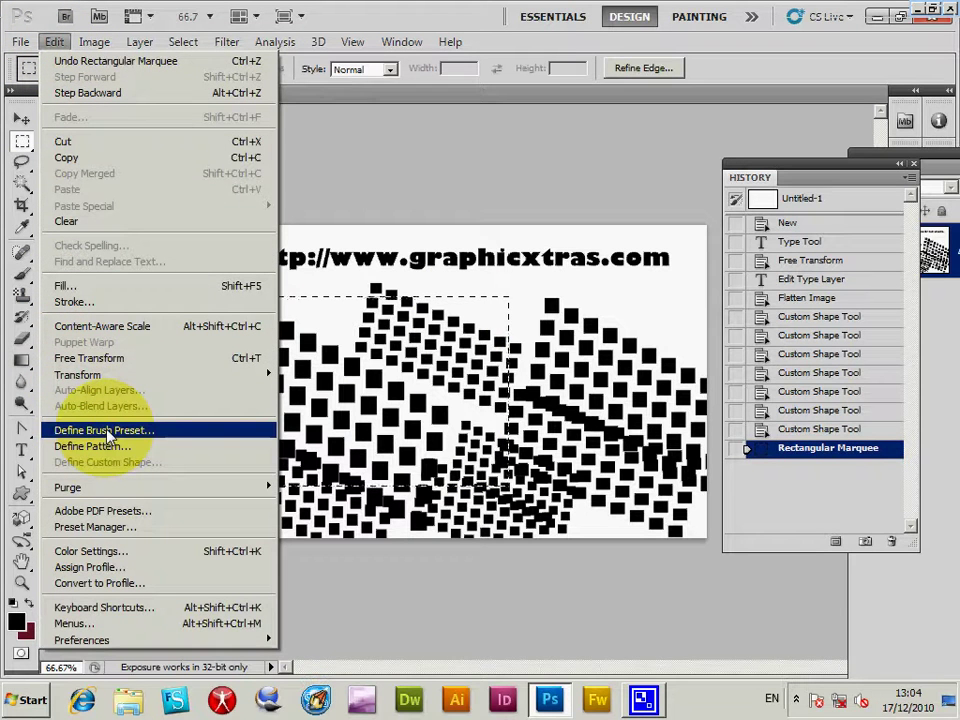
left_click(392, 103)
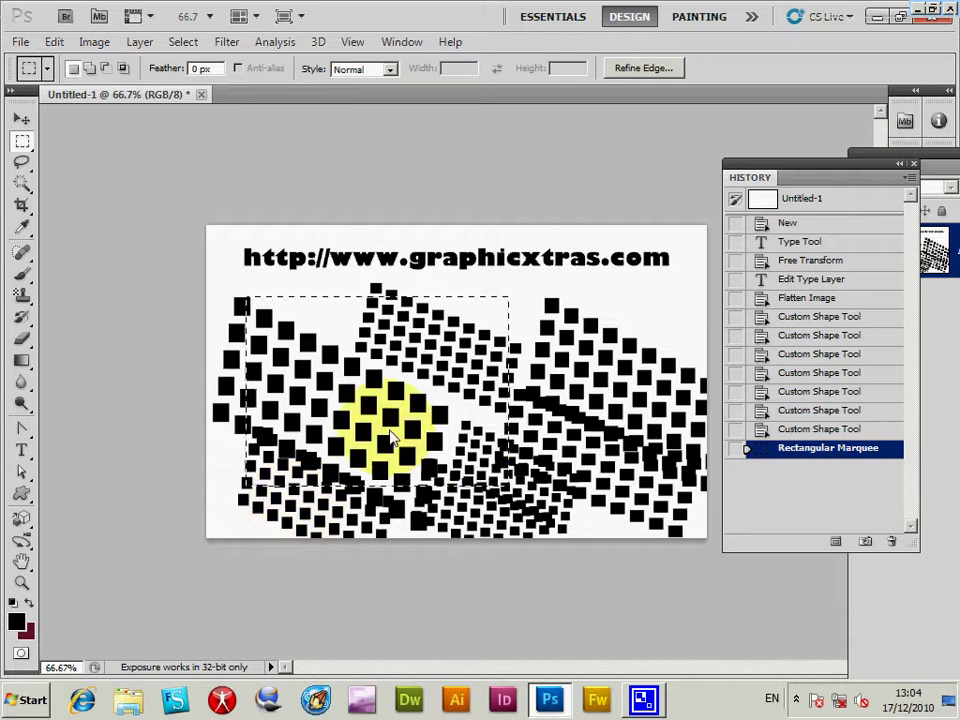
left_click(838, 299)
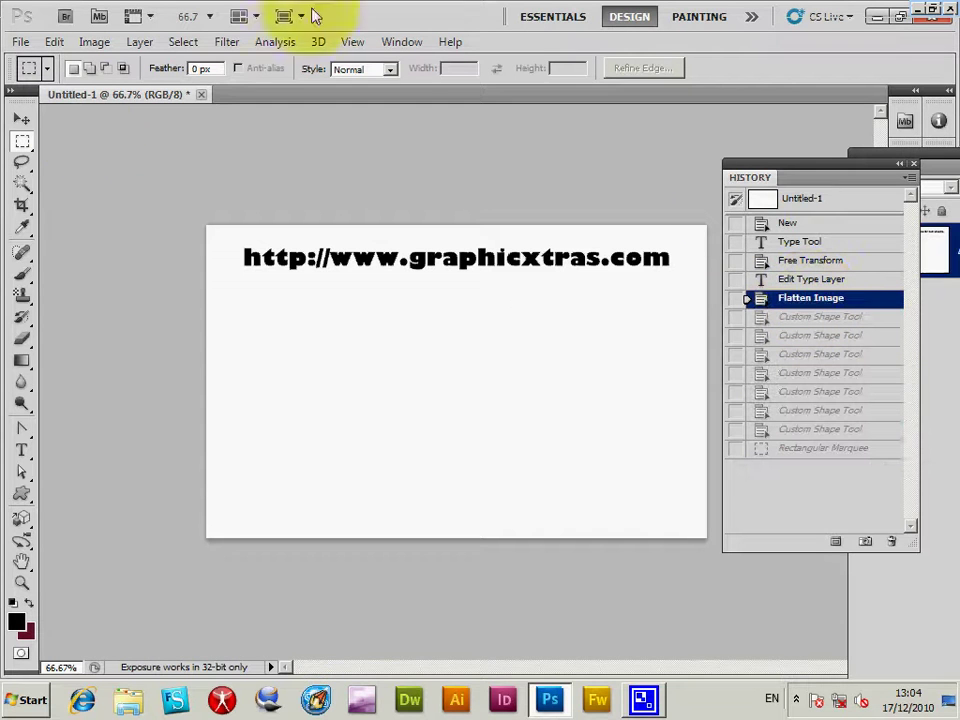
- Pick the slanted thick stripes custom shape and draw two black copies of it on the left half of the canvas
left_click(22, 494)
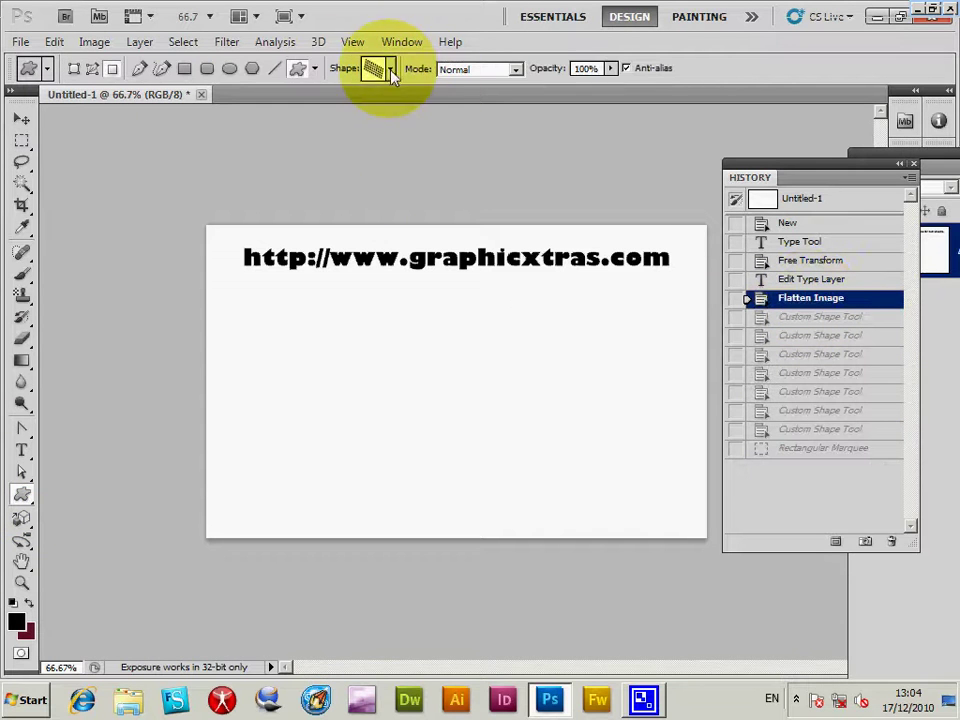
left_click(377, 69)
scroll(368, 478, "down", 3)
left_click(372, 487)
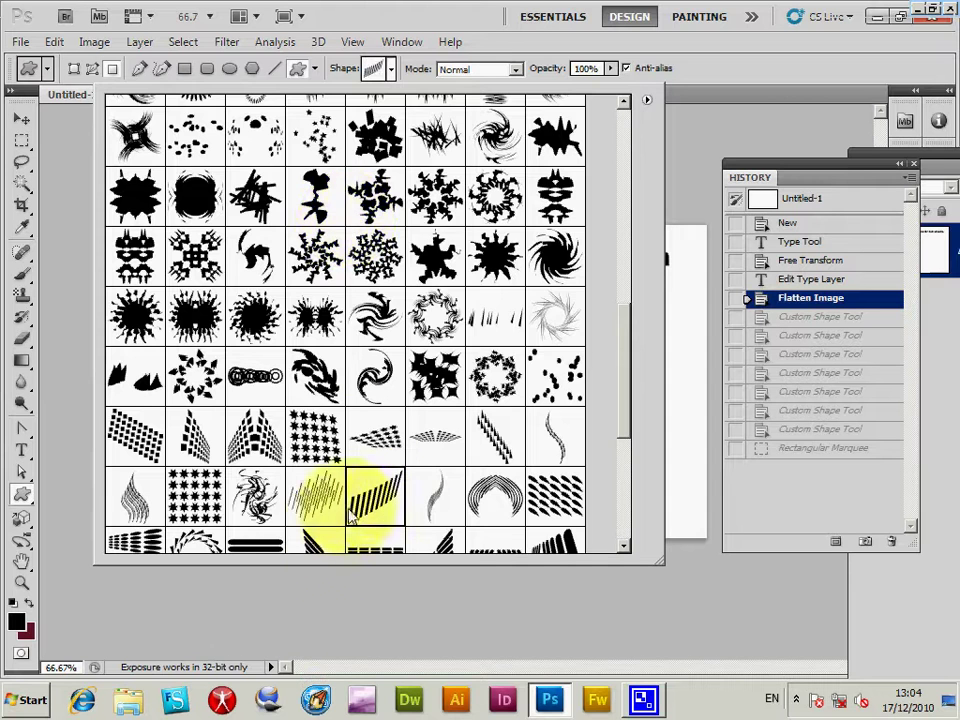
left_click(268, 621)
mouse_move(212, 292)
left_mouse_down()
mouse_move(349, 420)
mouse_move(345, 410)
left_mouse_up()
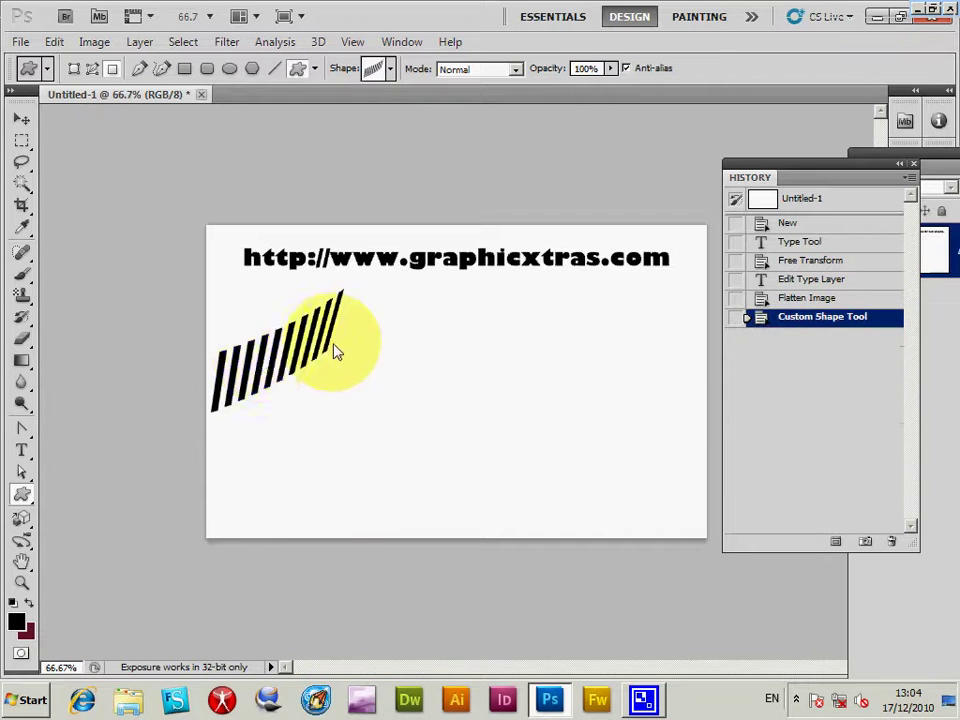
left_click_drag(262, 358, 430, 455)
- Browse the available custom shapes and load the GX04Rings01.csh shape set from the 04 - Mixed folder
left_click(380, 69)
left_click_drag(620, 352, 621, 408)
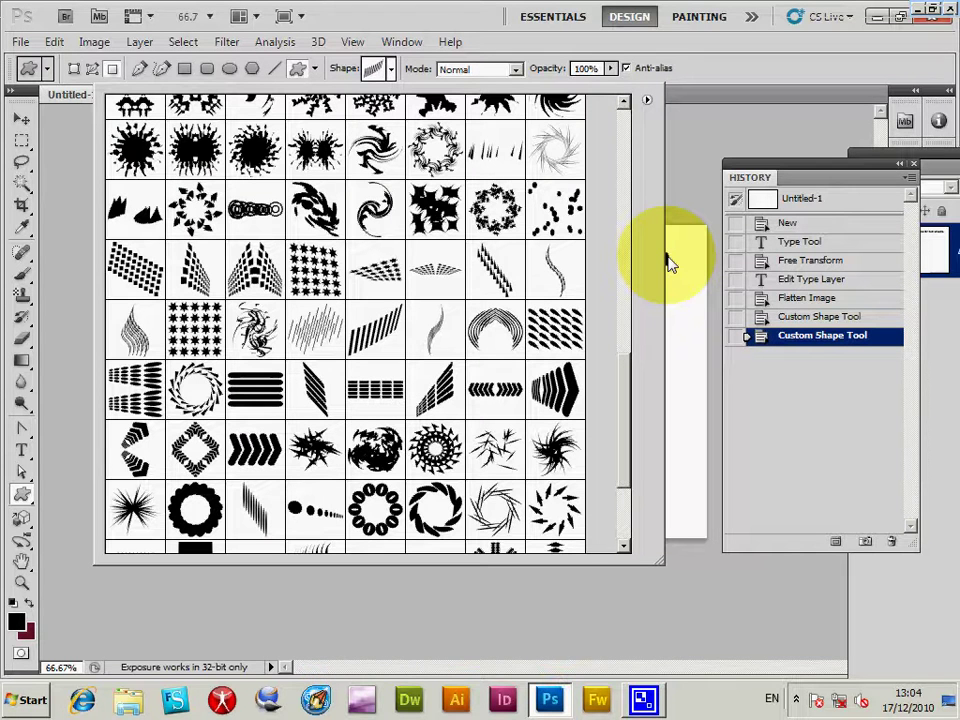
left_click_drag(628, 396, 643, 110)
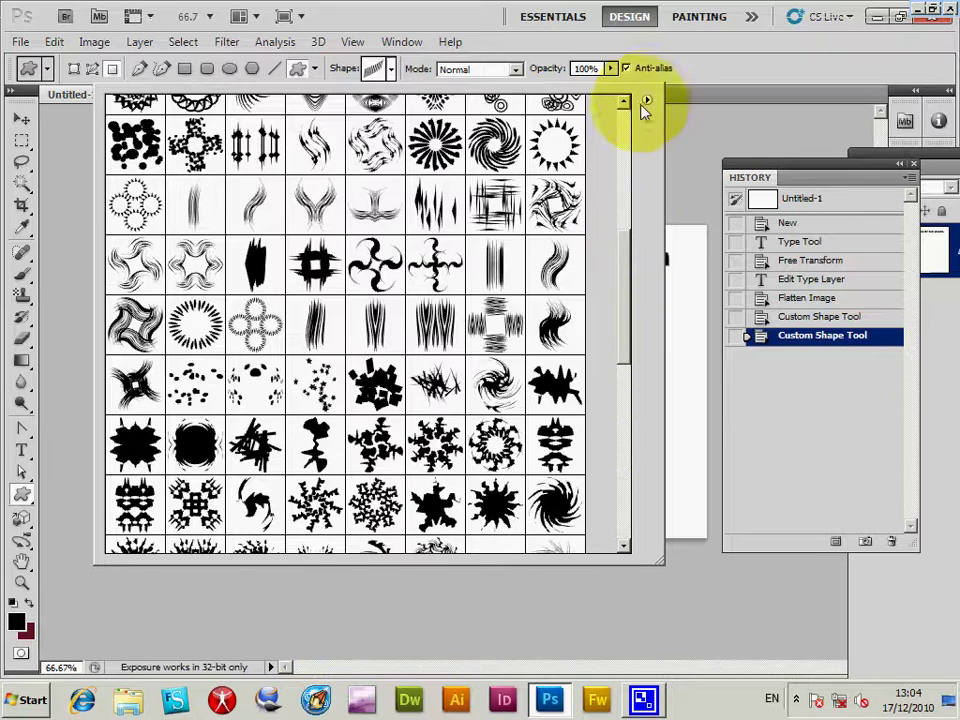
left_click(20, 41)
left_click(71, 80)
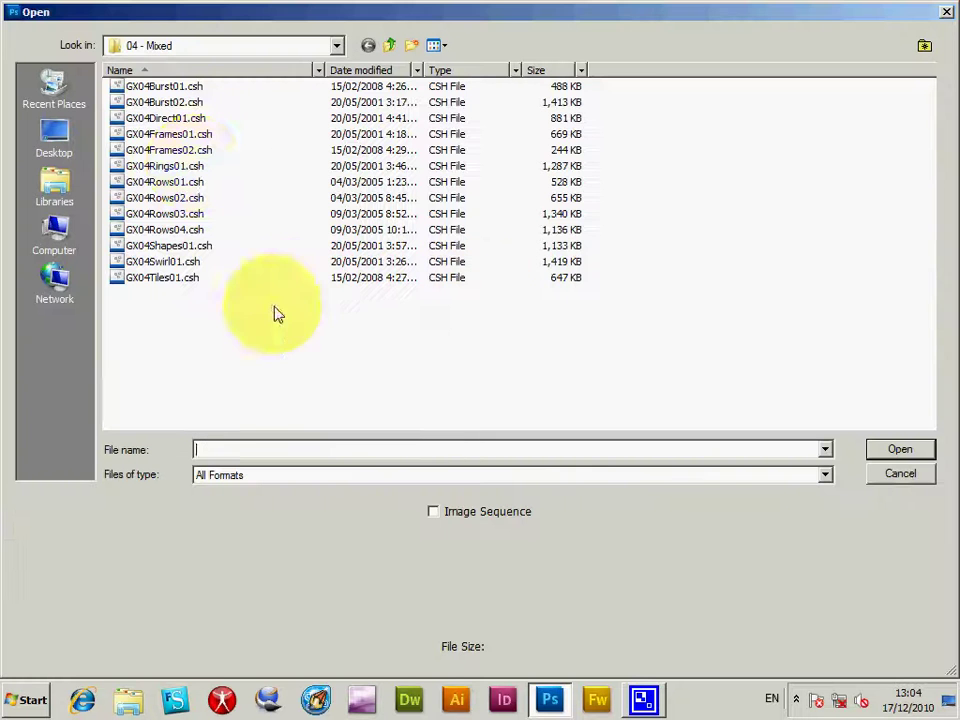
double_click(172, 167)
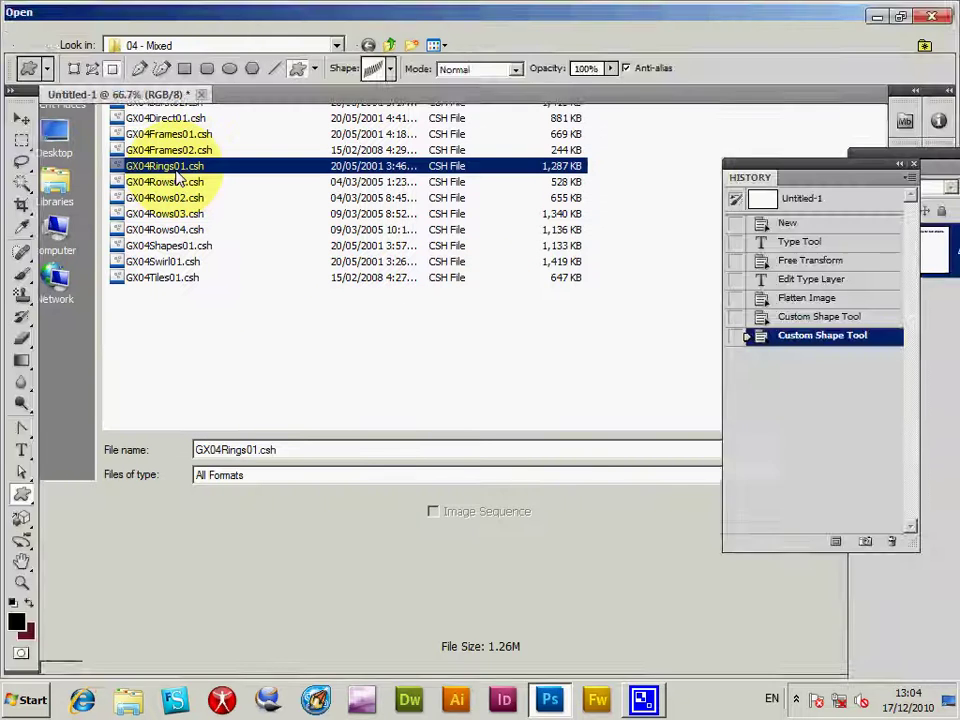
- Draw one large black swirled ring shape on the right half of the canvas, and revert the image to the Flatten Image history state
left_click(389, 67)
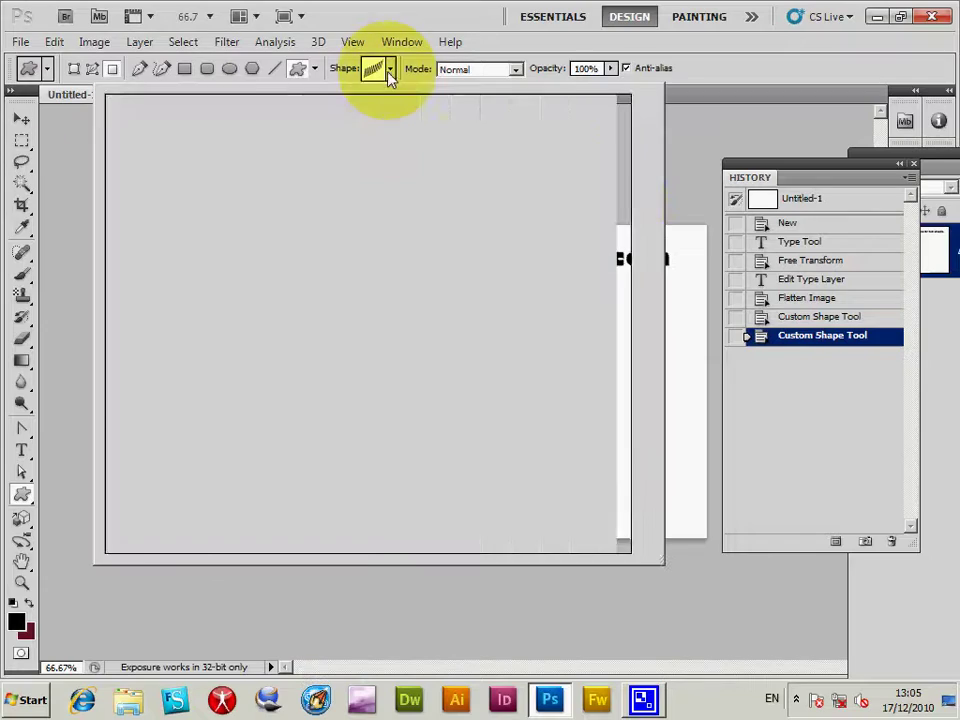
left_click_drag(628, 410, 654, 392)
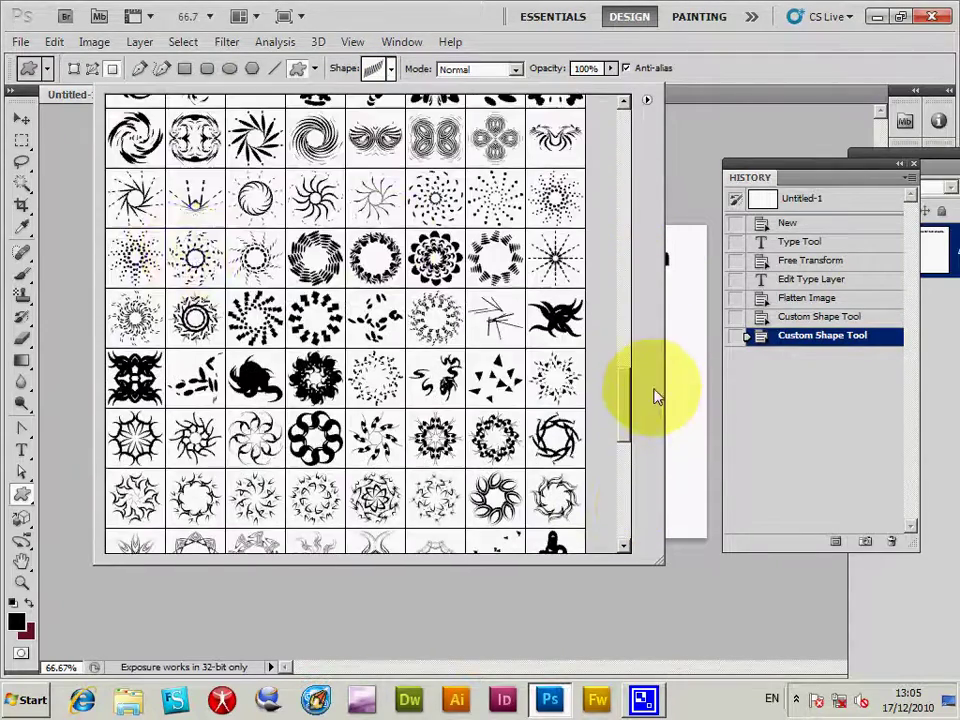
left_click(253, 198)
left_click(84, 228)
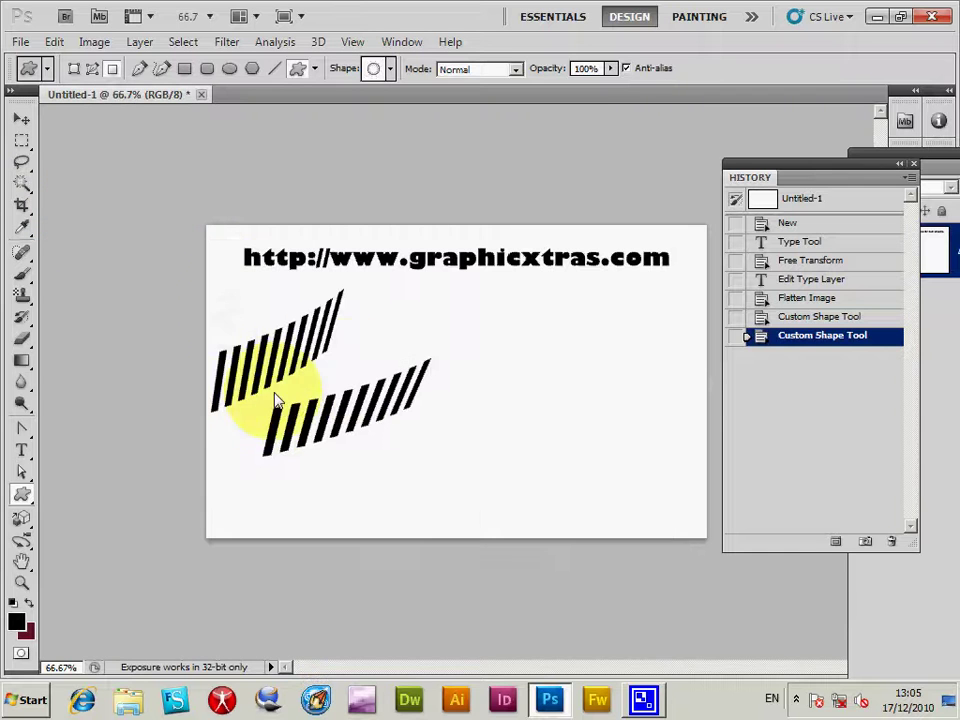
left_click_drag(423, 303, 605, 518)
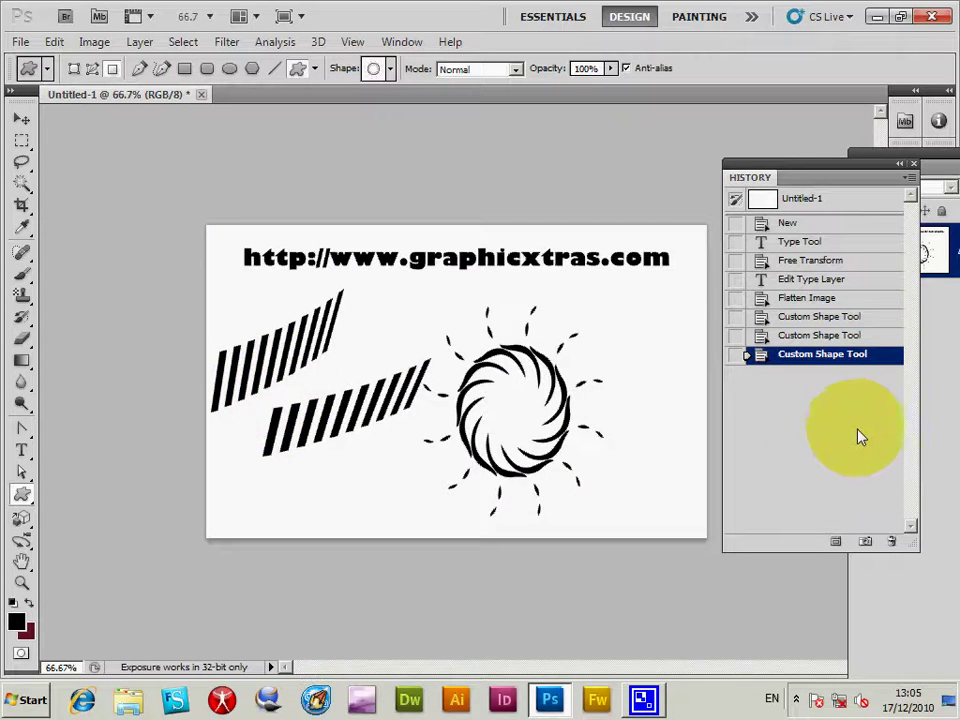
left_click(804, 280)
left_click(806, 298)
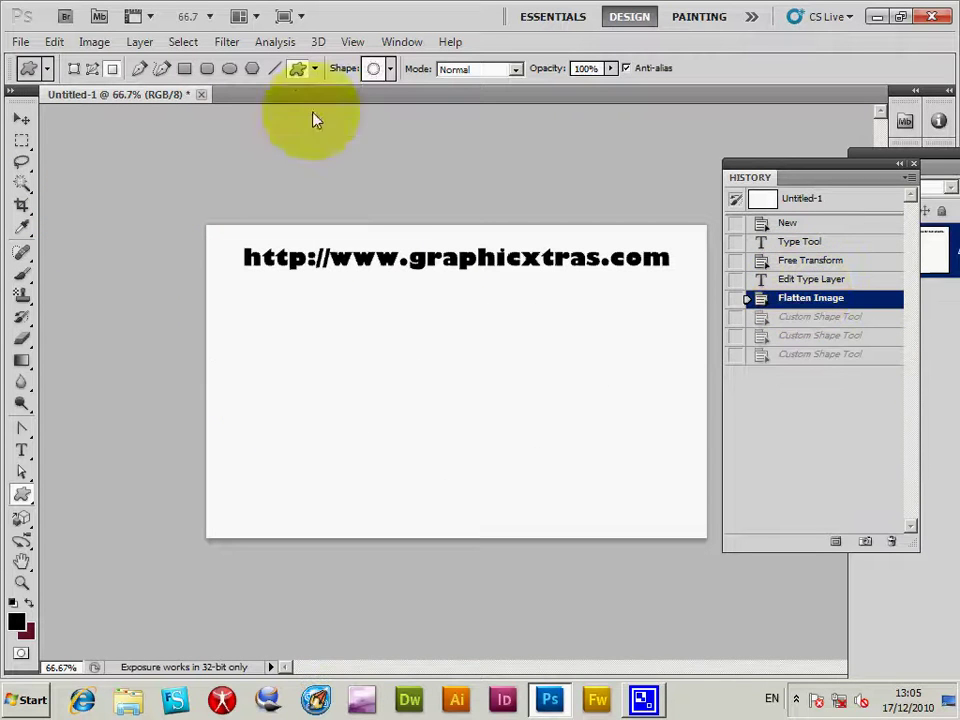
- Load a custom shape set from the 21 - Numbers folder of Custom Shapes for Photoshop
left_click(373, 68)
left_click(20, 42)
left_click(20, 42)
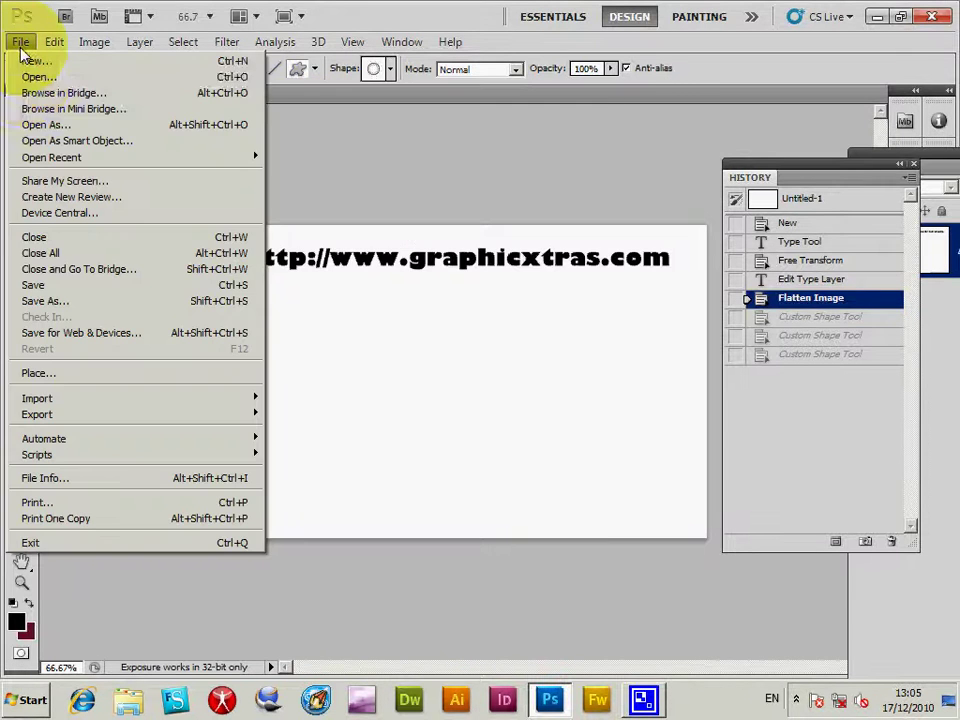
left_click(40, 76)
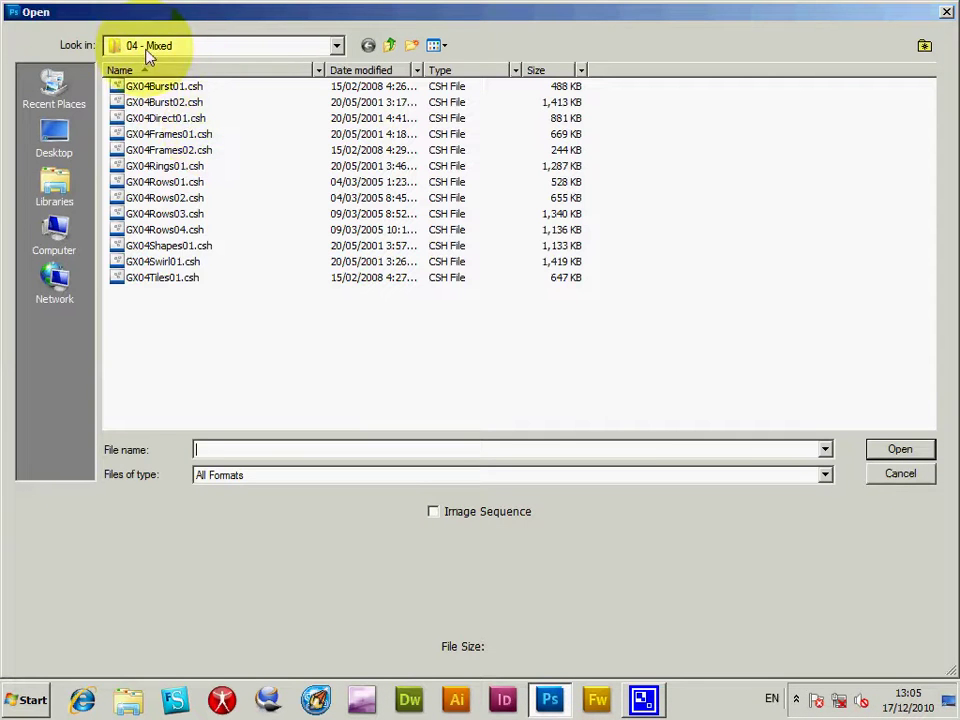
left_click(150, 46)
left_click(196, 218)
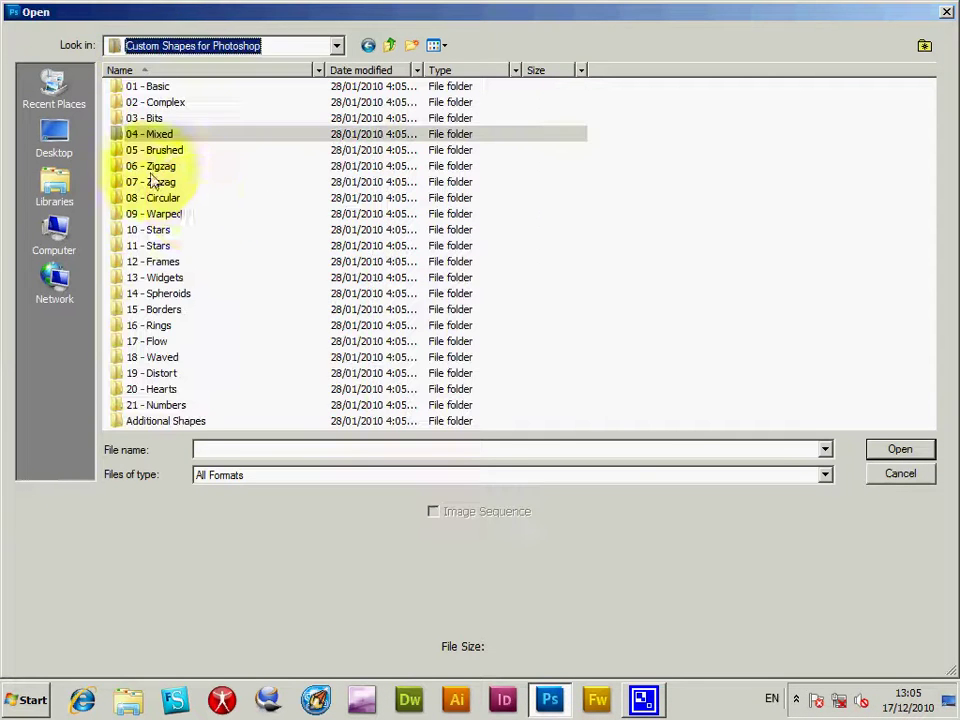
left_click(163, 408)
double_click(163, 408)
double_click(190, 117)
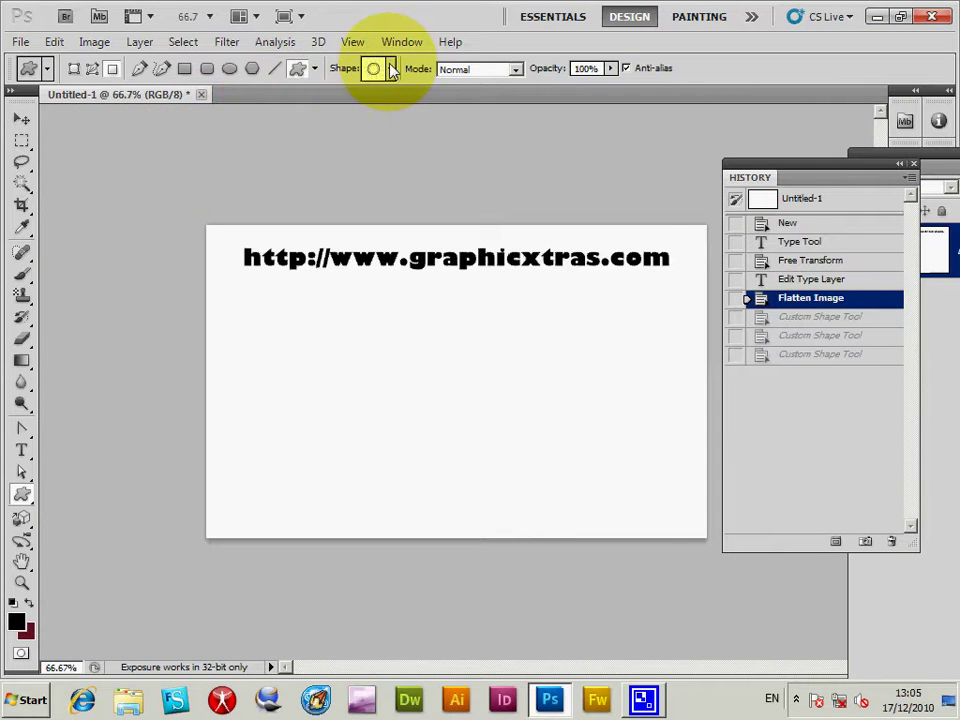
- Pick the tilted, thick-outlined figure-eight as the custom shape from the loaded number shapes
left_click(392, 70)
scroll(617, 418, "down", 10)
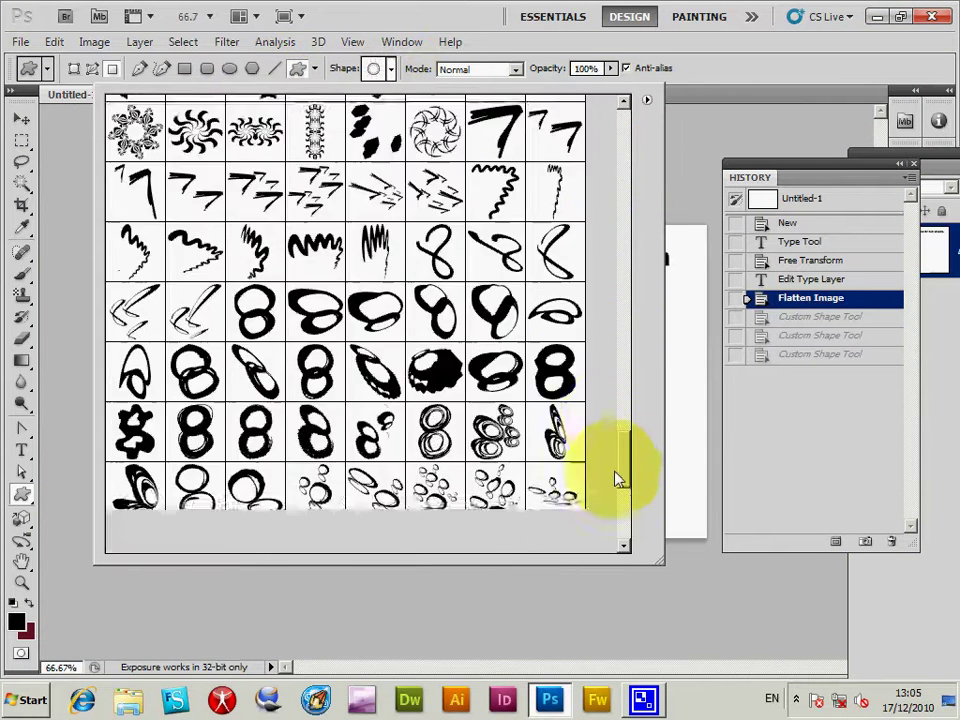
scroll(606, 514, "down", 4)
scroll(611, 467, "up", 3)
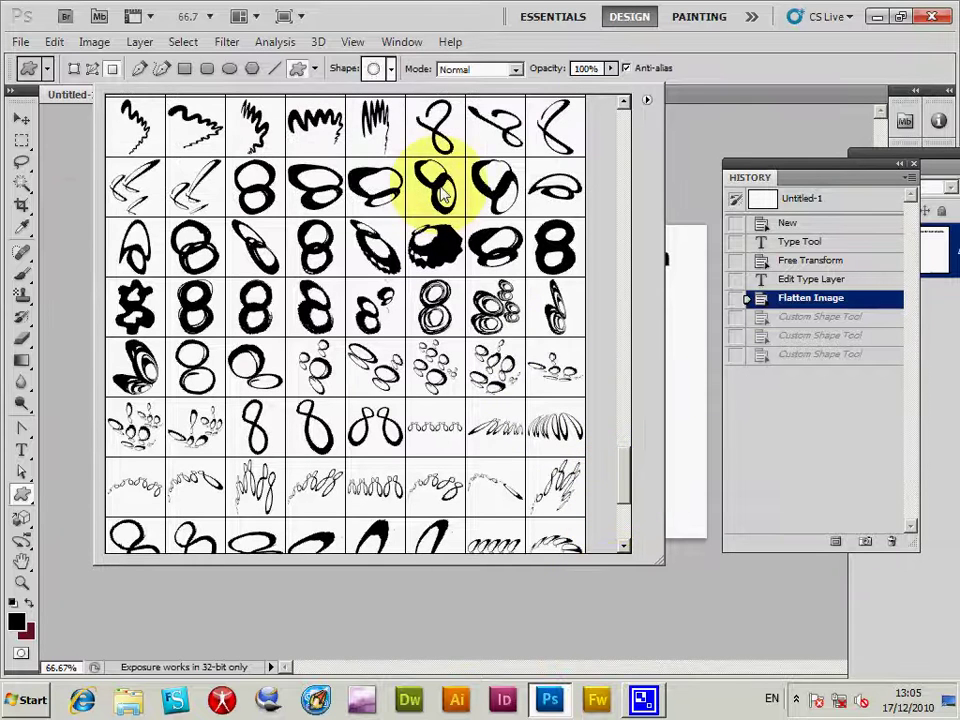
left_click(443, 196)
left_click(50, 170)
- Draw seven black figure-eights of different sizes below the web address, and revert the image to the Flatten Image history state
left_click_drag(206, 296, 335, 482)
left_click_drag(302, 290, 400, 450)
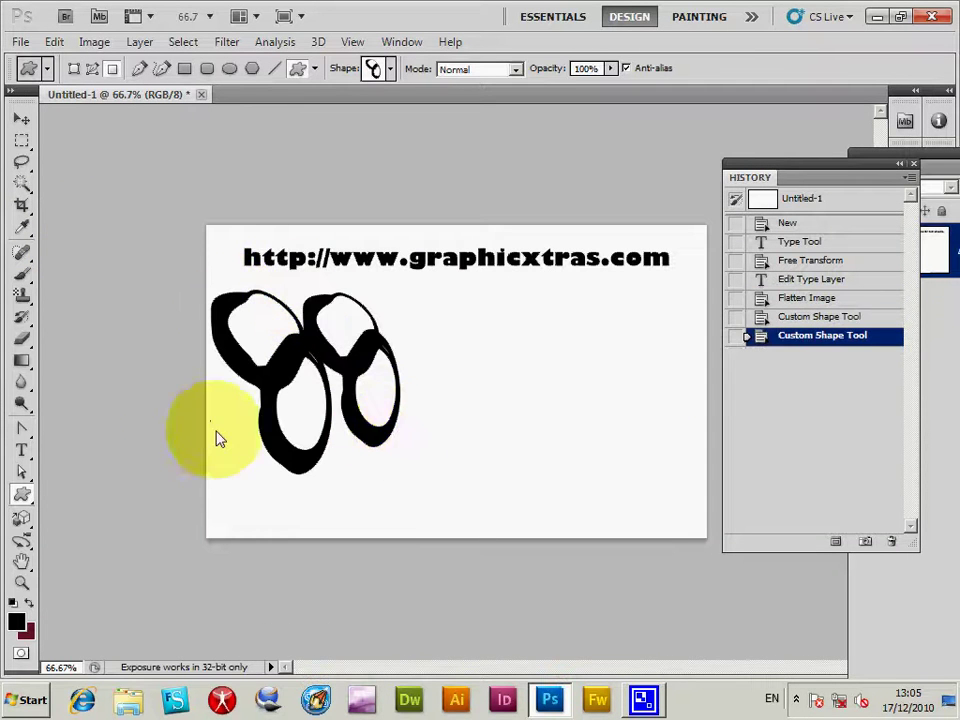
left_click_drag(199, 381, 280, 545)
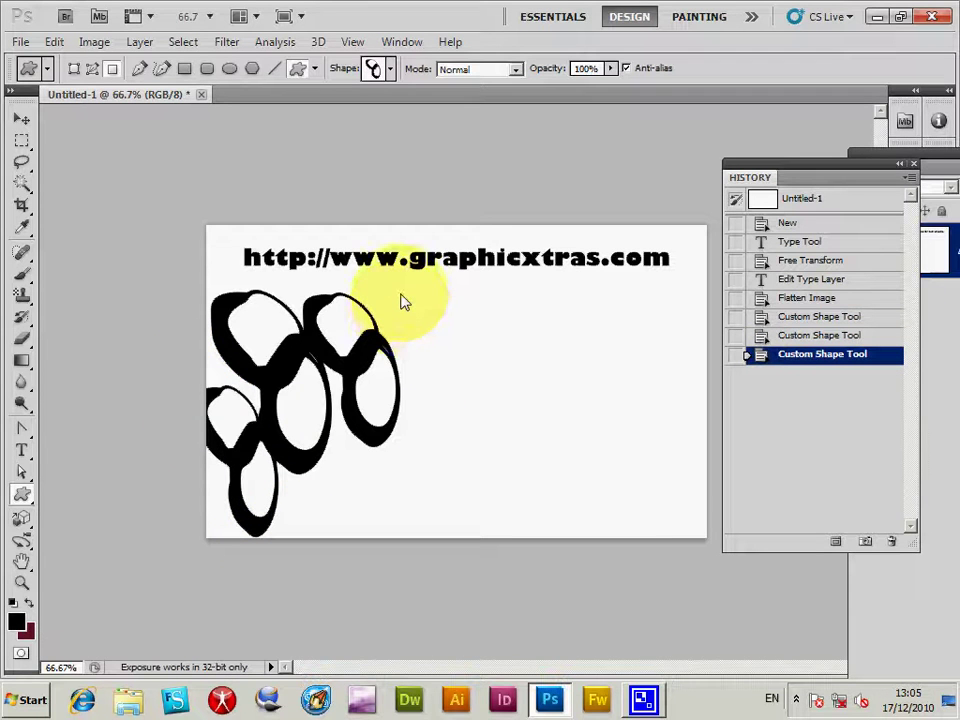
left_click_drag(395, 314, 462, 393)
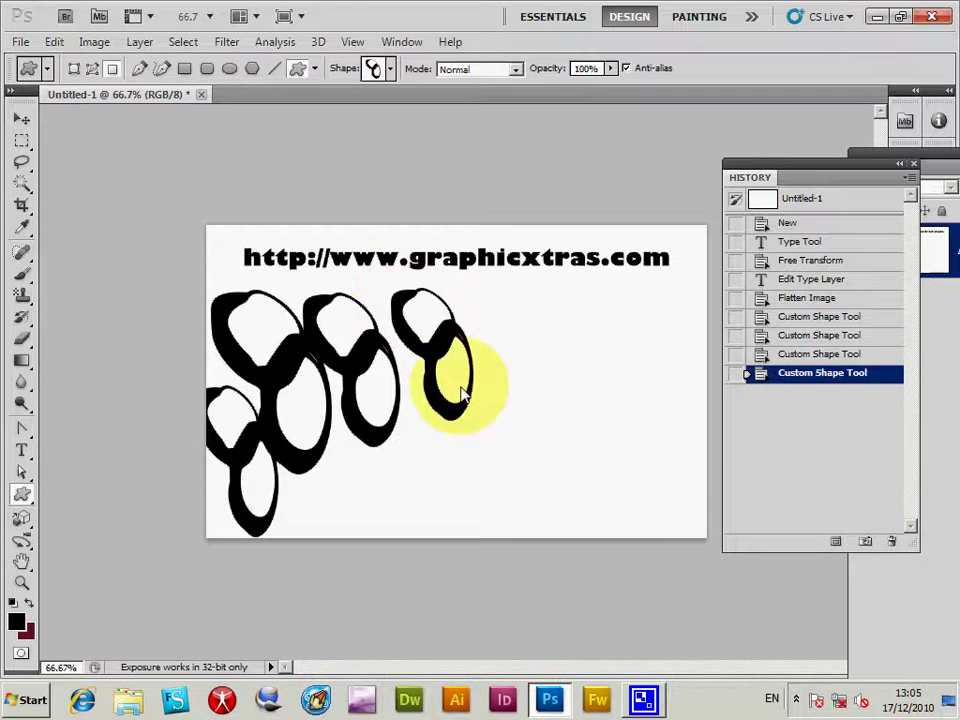
left_click_drag(400, 425, 440, 512)
left_click_drag(336, 447, 381, 523)
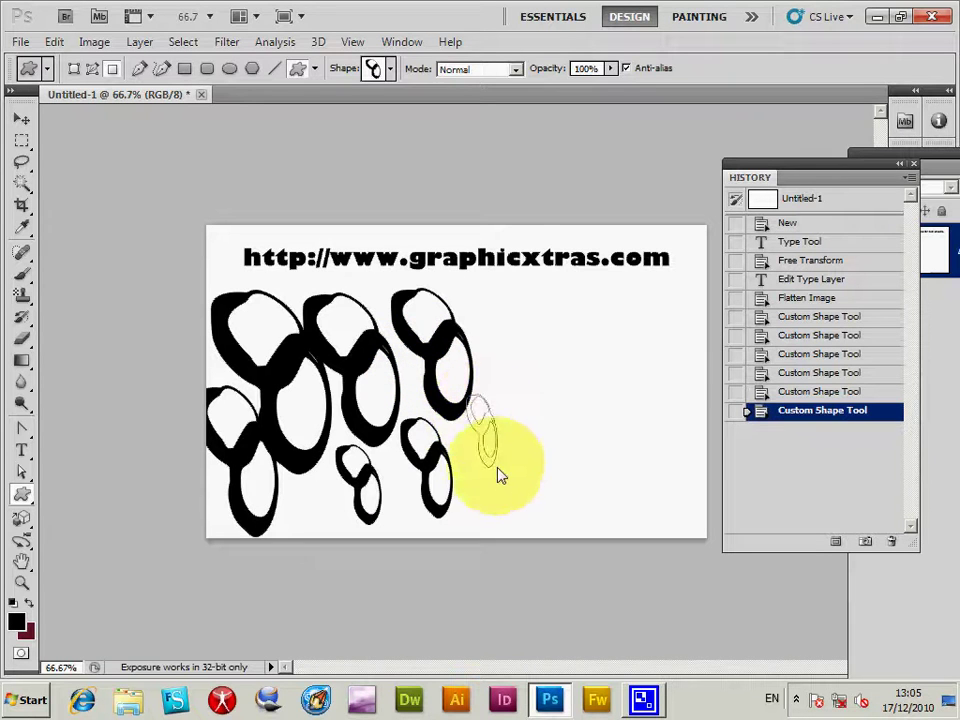
left_click(811, 298)
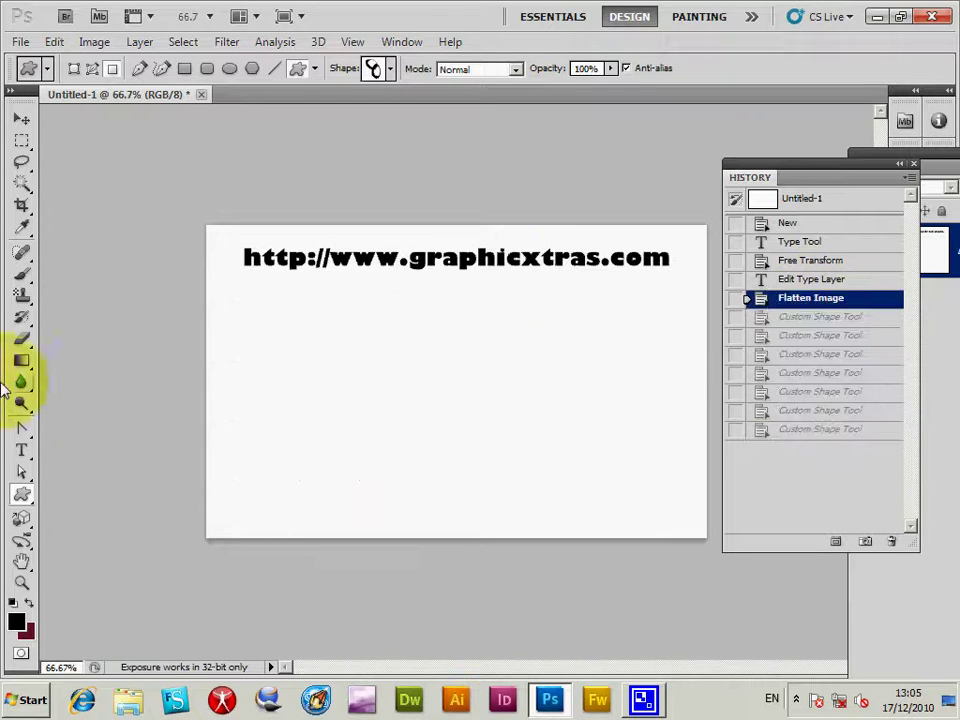
- Swap the foreground and background colors and draw two dark red figure-eights below the web address
left_click_drag(207, 300, 338, 468)
left_click_drag(400, 372, 504, 512)
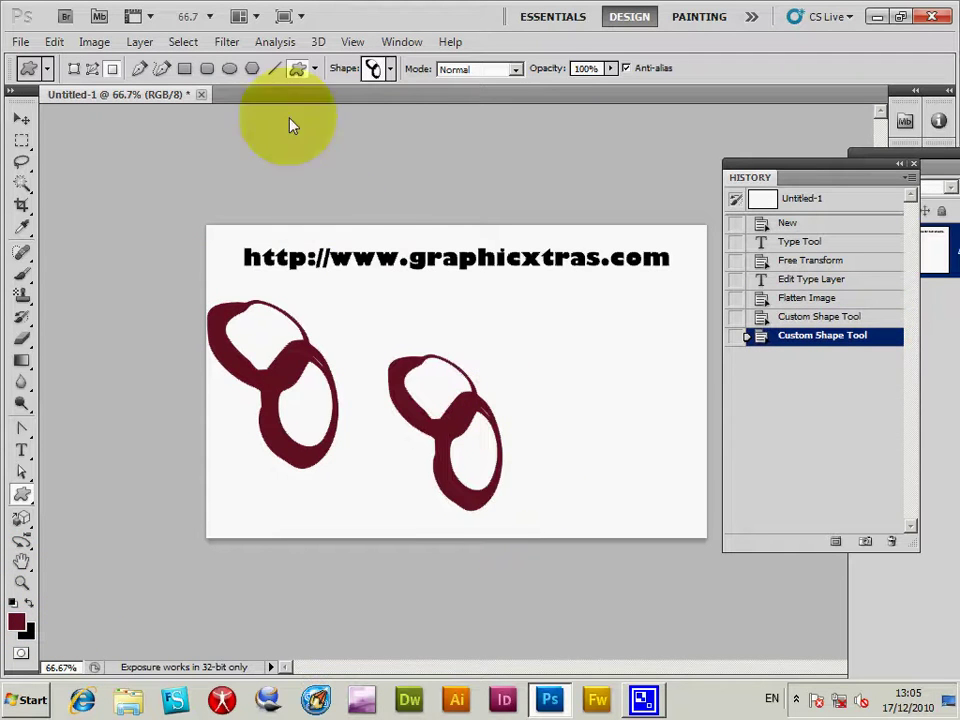
- Apply a strong Gaussian Blur to the whole image, and step back through the history to the Flatten Image state
left_click(226, 41)
mouse_move(242, 199)
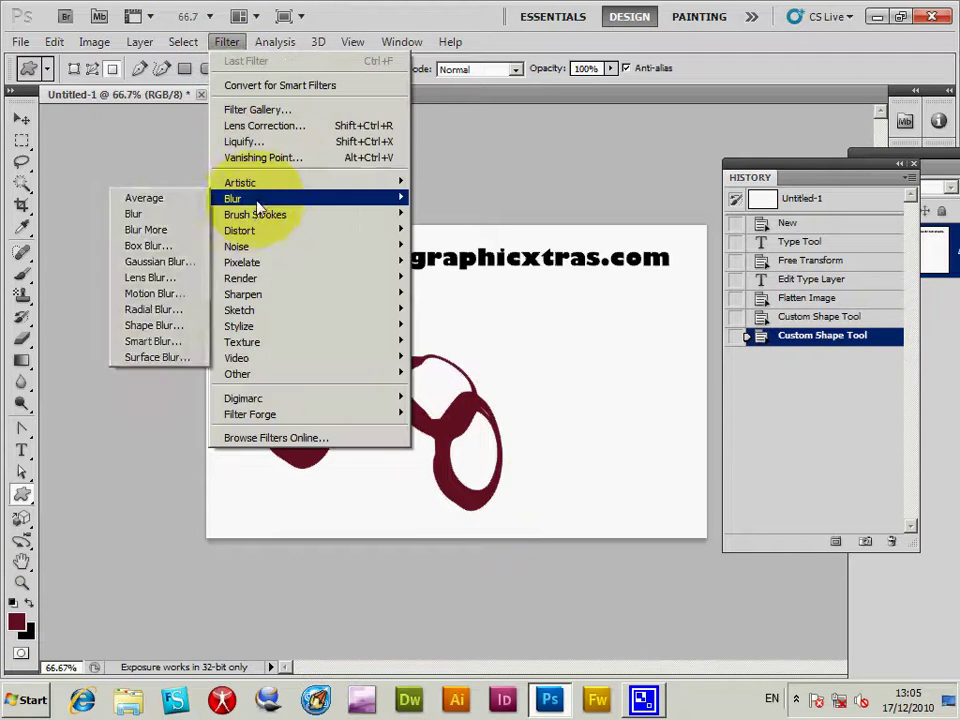
left_click(183, 263)
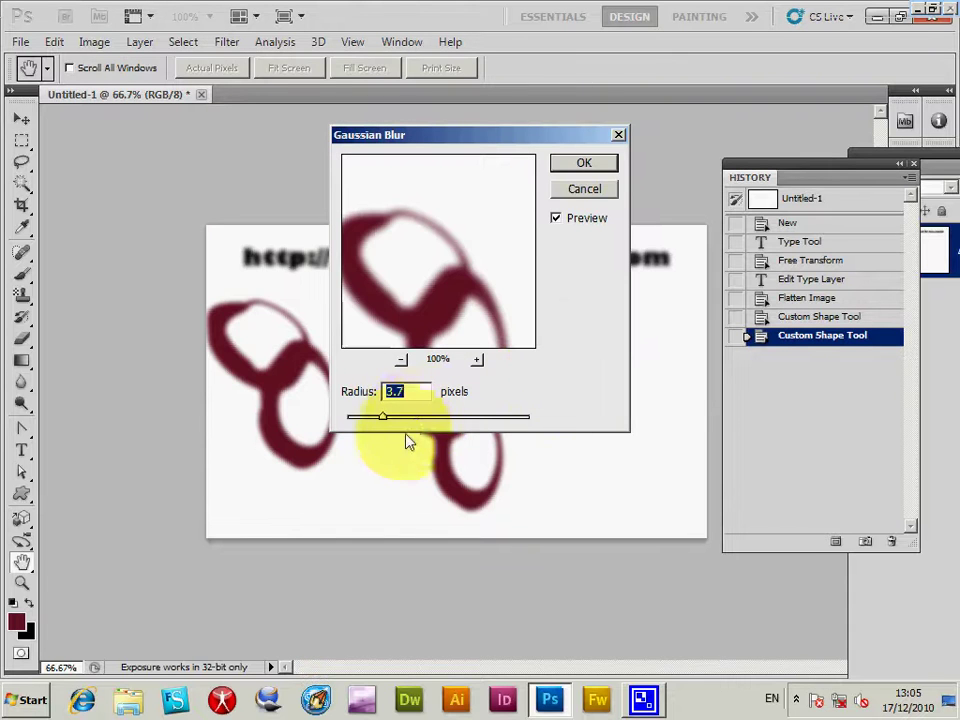
left_click_drag(419, 425, 431, 418)
left_click(583, 165)
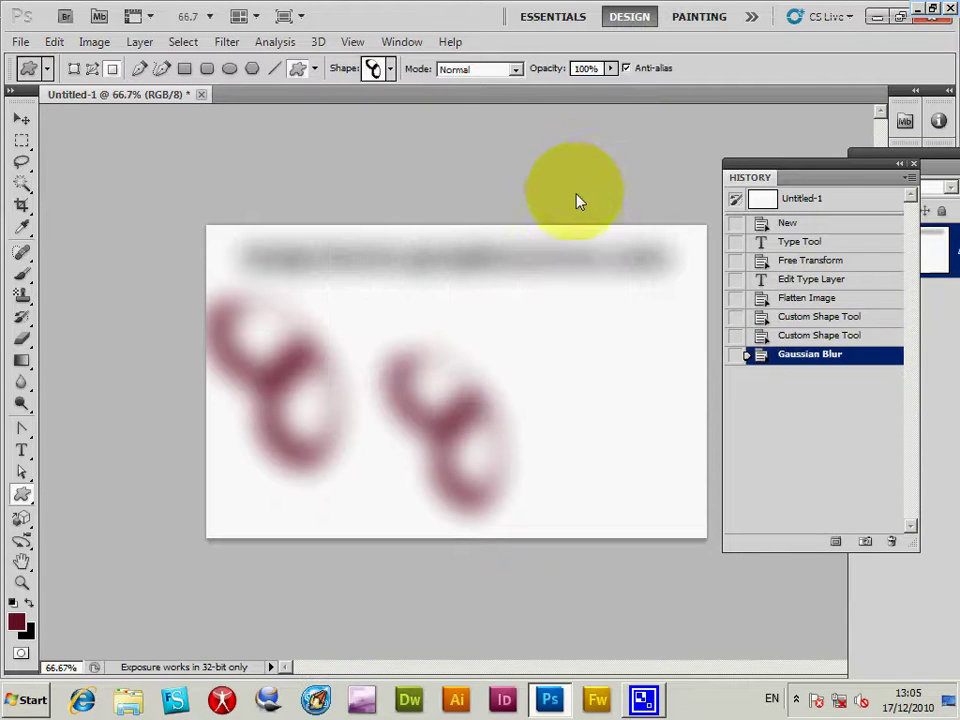
left_click(816, 336)
left_click(816, 316)
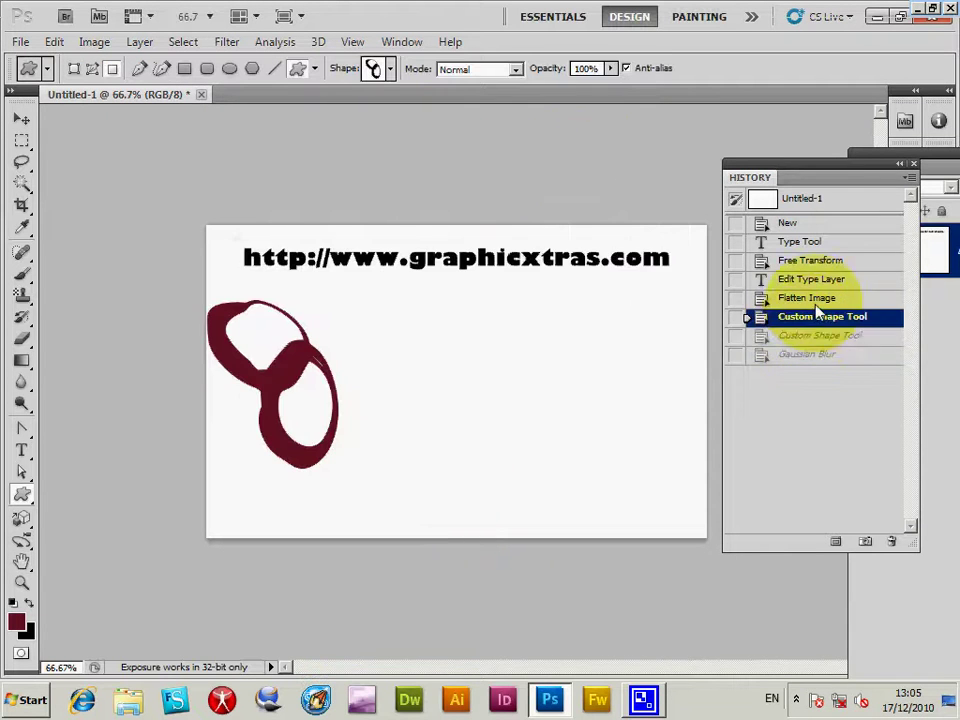
left_click(800, 298)
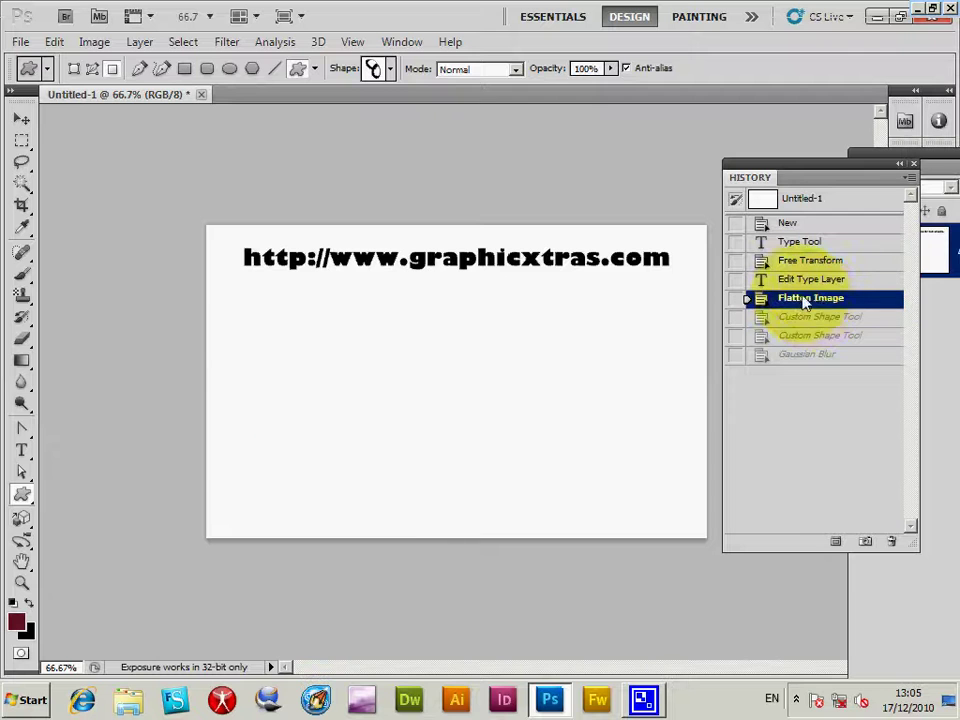
- Switch to shape layer mode, choose the single thick hand-drawn 7, and draw a large dark red one below the start of the web address
left_click(73, 68)
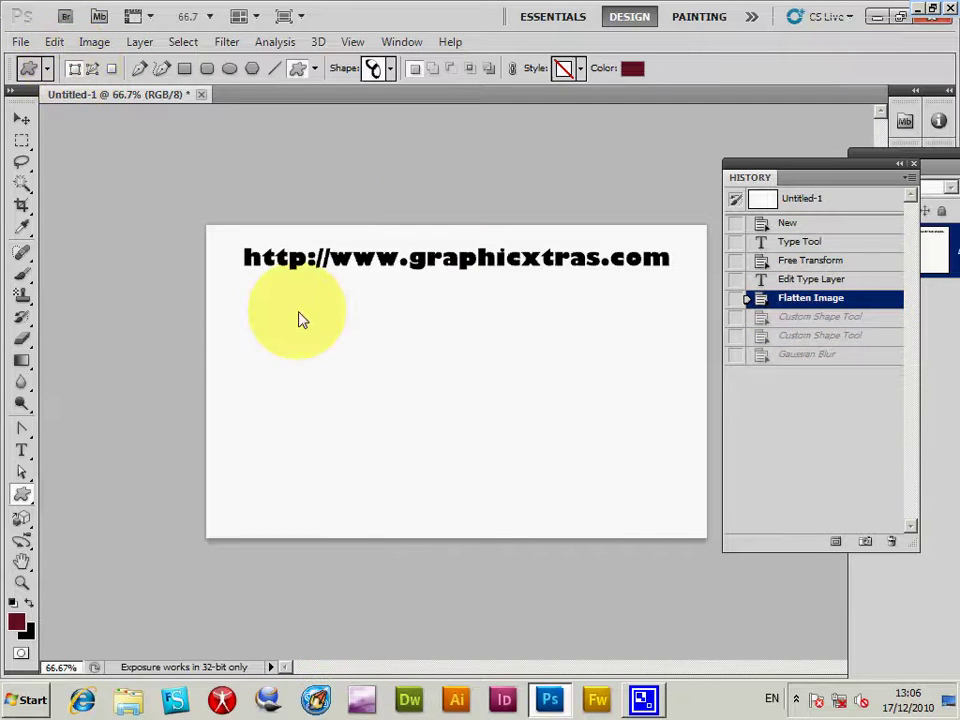
left_click(390, 68)
left_click_drag(619, 478, 630, 424)
left_click(495, 272)
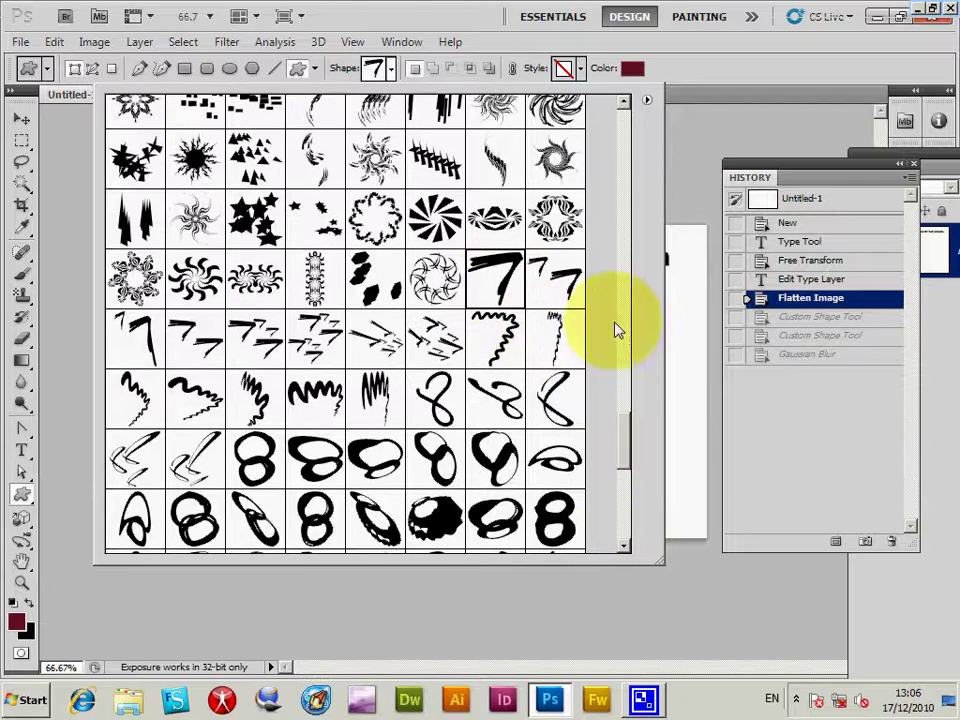
left_click(688, 348)
left_click_drag(240, 305, 407, 522)
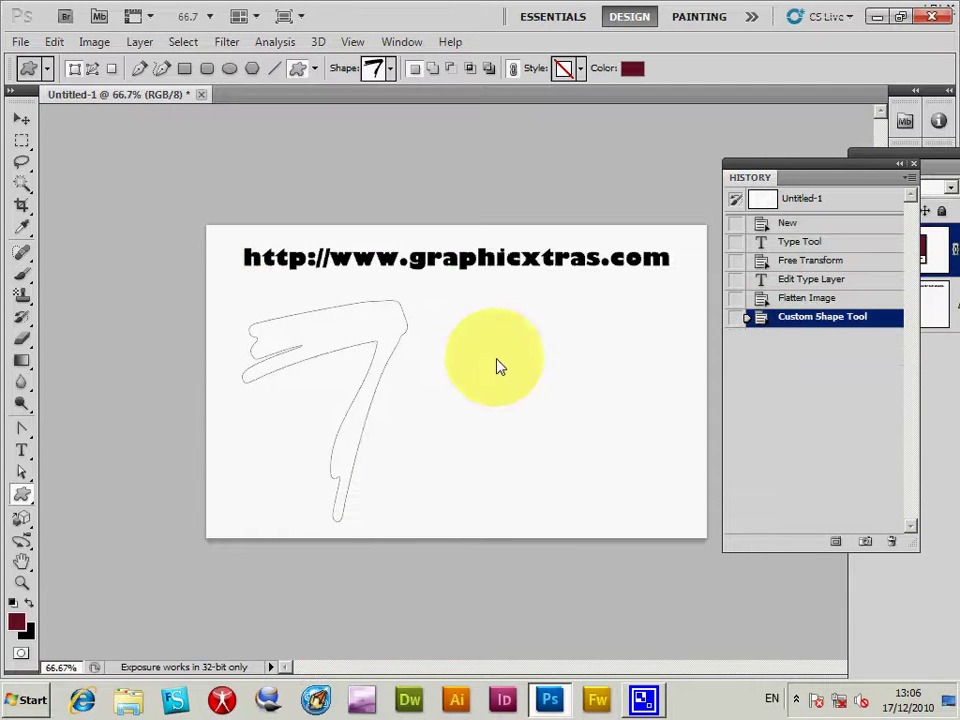
- Free-transform the dark red 7 to about 95% width and 62% height, and apply the transformation
left_click(21, 118)
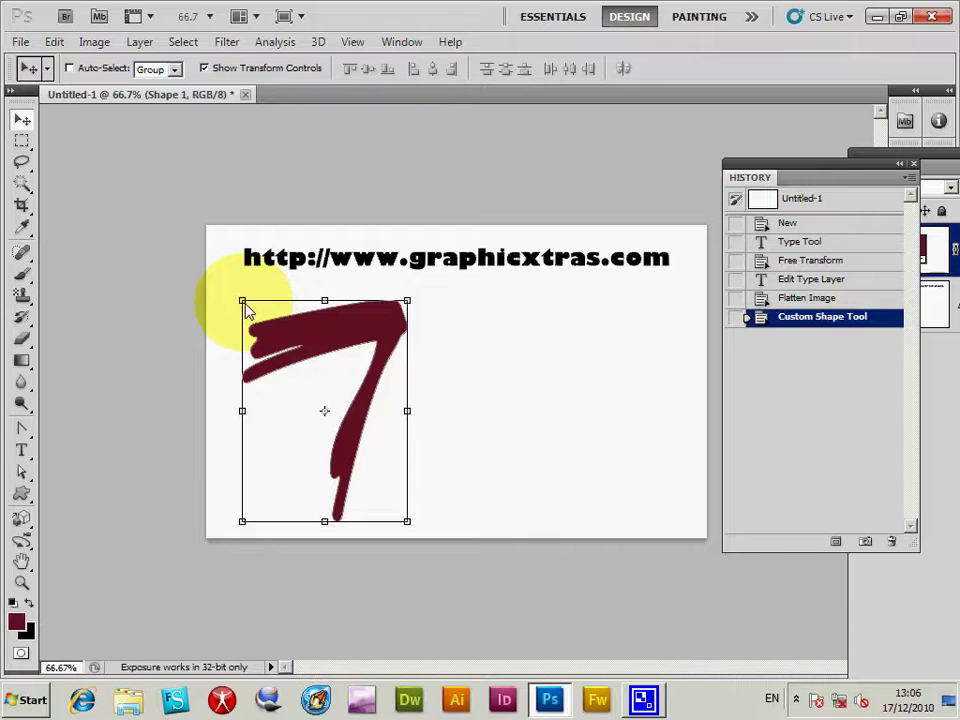
key("ctrl+t")
left_click_drag(255, 322, 334, 400)
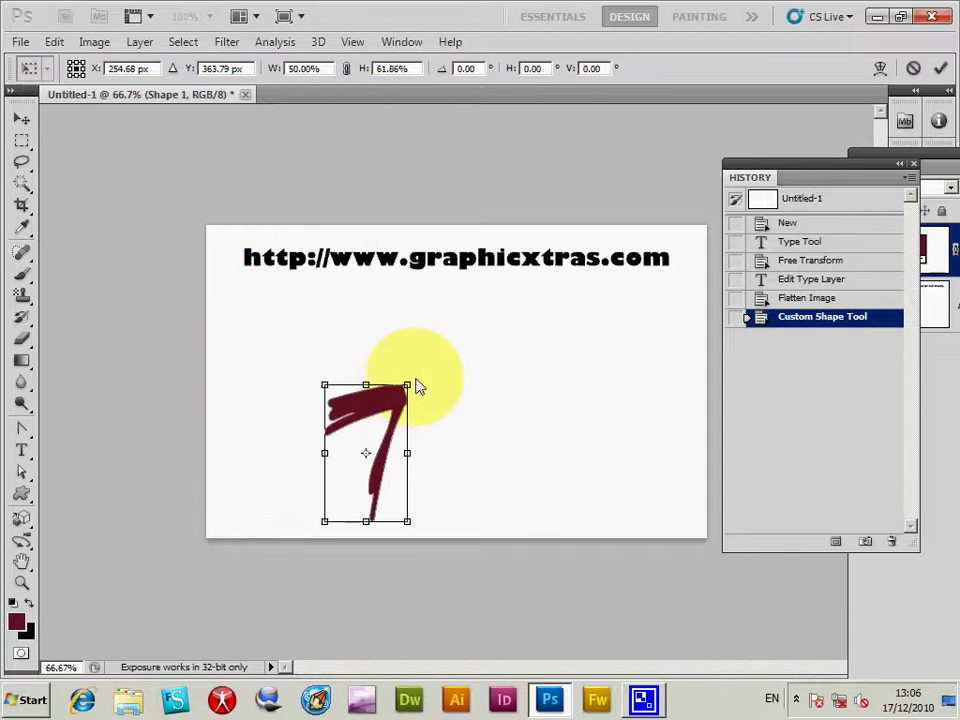
left_click_drag(407, 453, 481, 453)
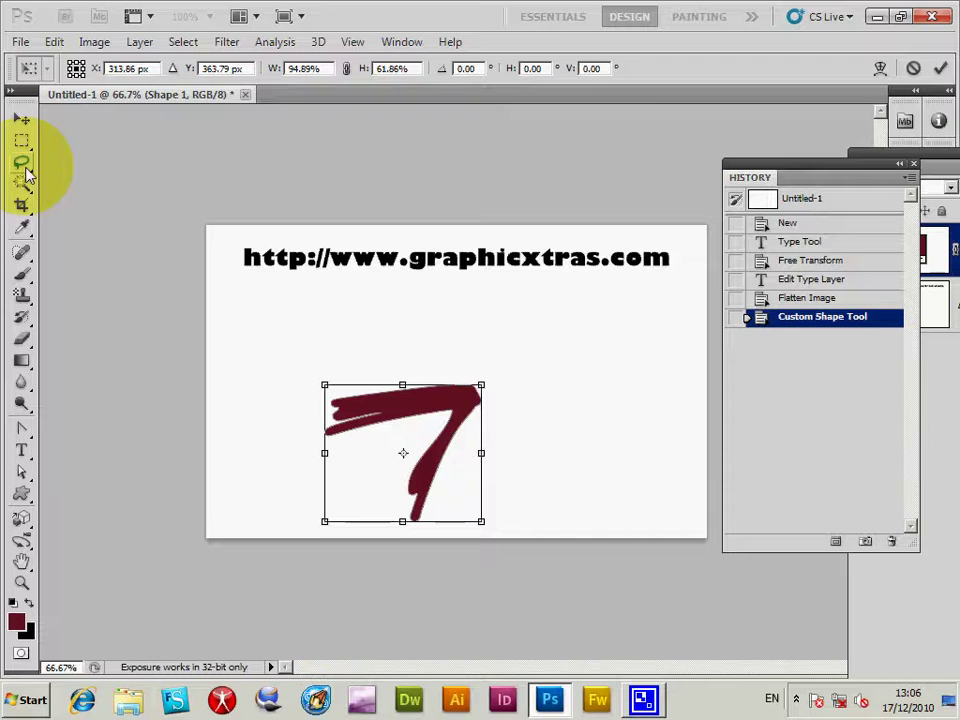
left_click(22, 476)
left_click(403, 273)
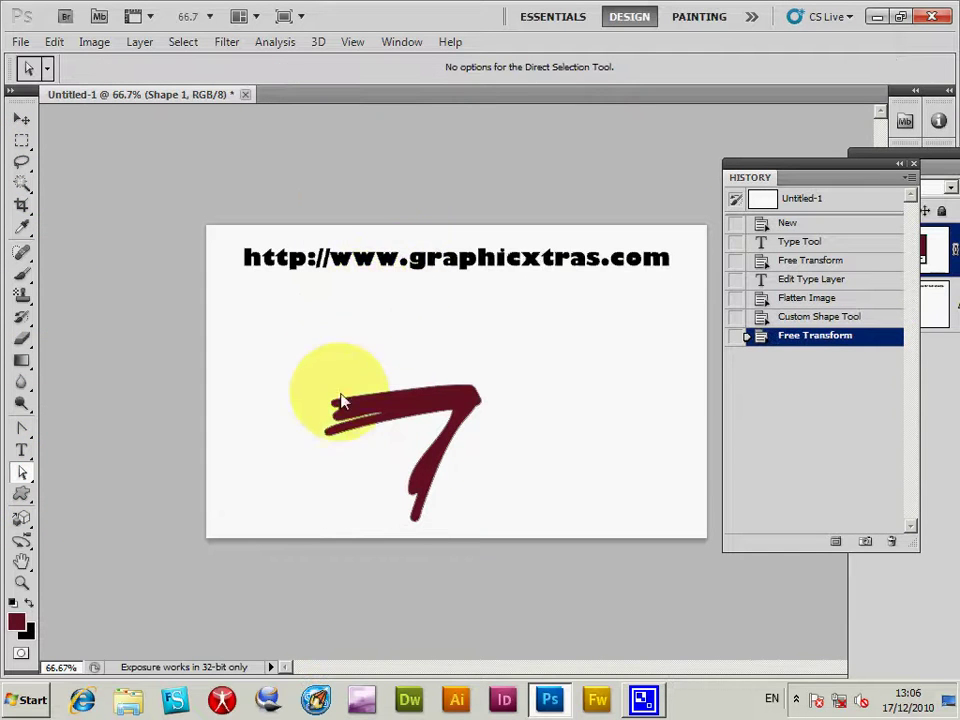
- Reshape the 7's outline with direct selection, raising anchor points along its upper stroke and bulging the outer edge of its stem
left_click(370, 418)
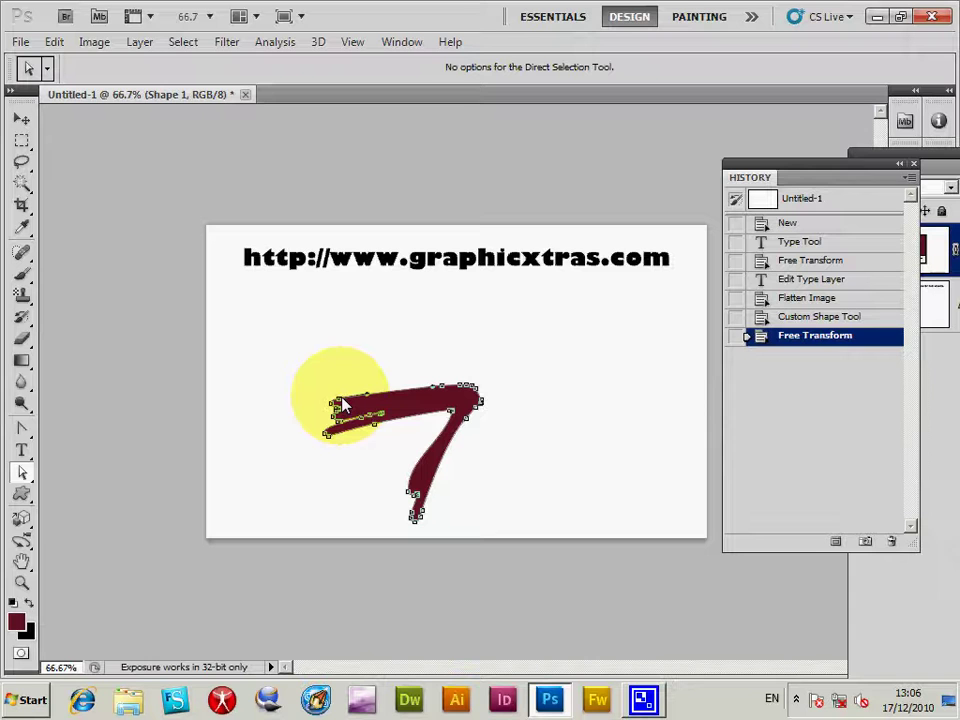
left_click_drag(343, 389, 341, 386)
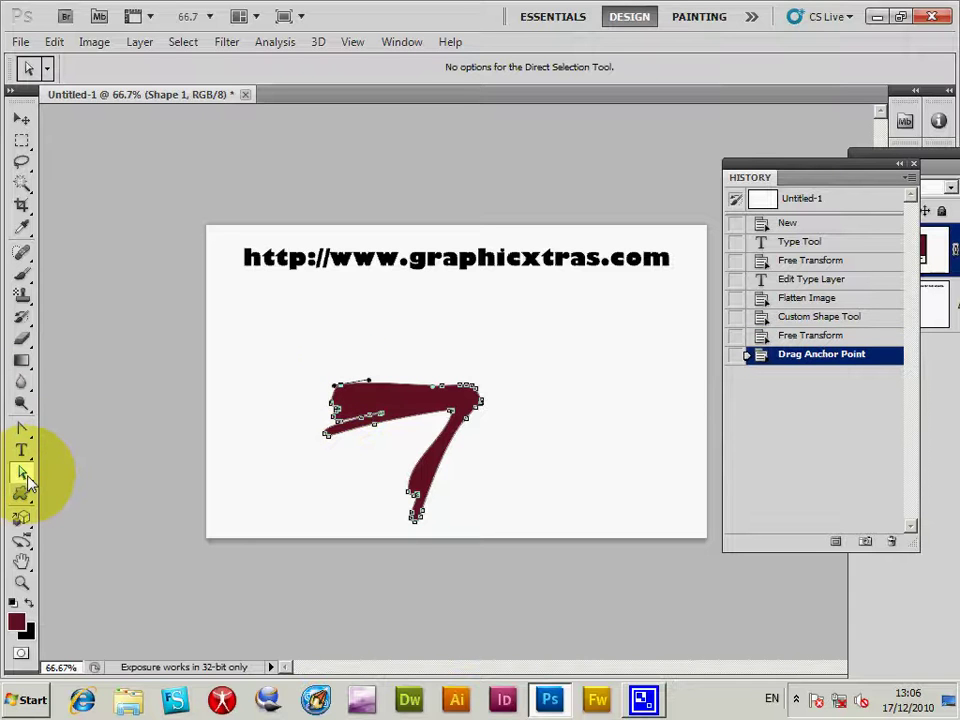
left_click(27, 479)
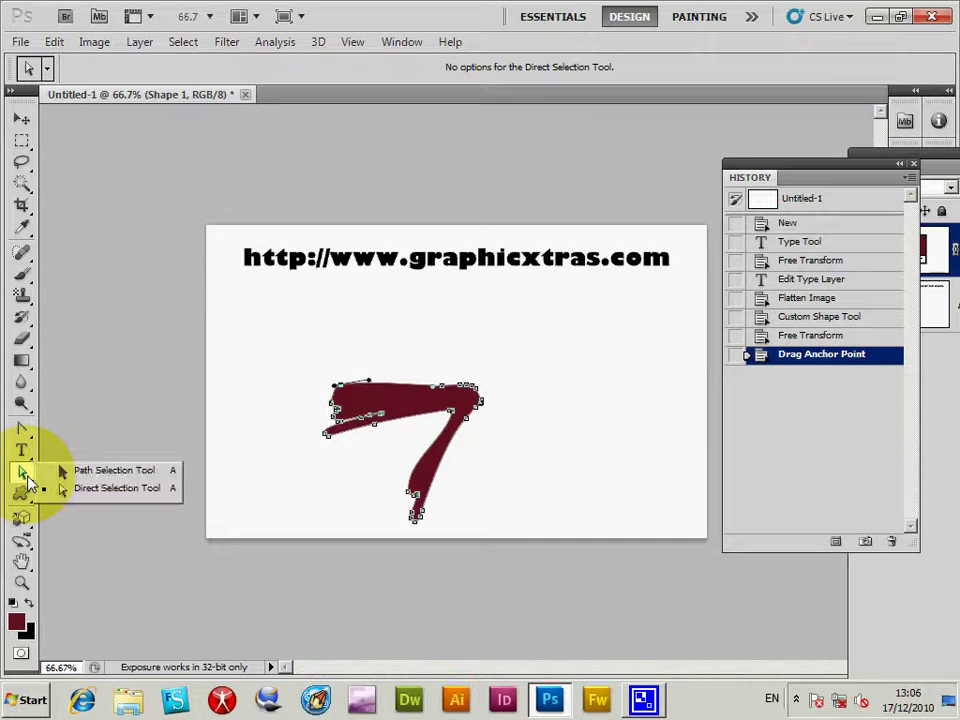
left_click_drag(466, 386, 470, 473)
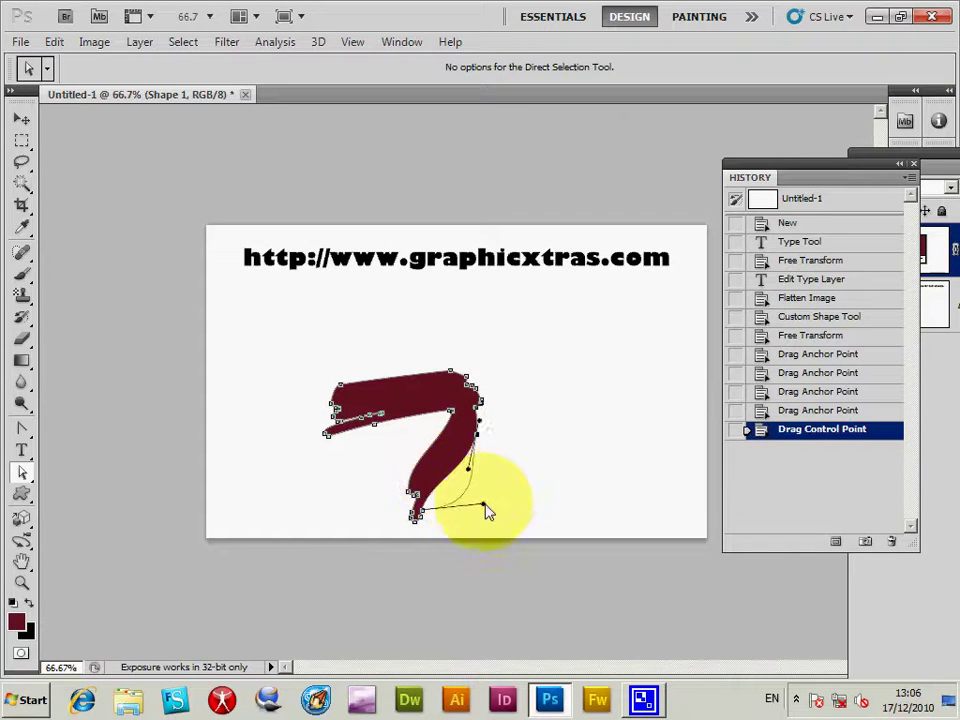
left_click_drag(486, 512, 484, 505)
- Move the reshaped 7 up and to the left, and define it as a custom shape with the default name
left_click(22, 119)
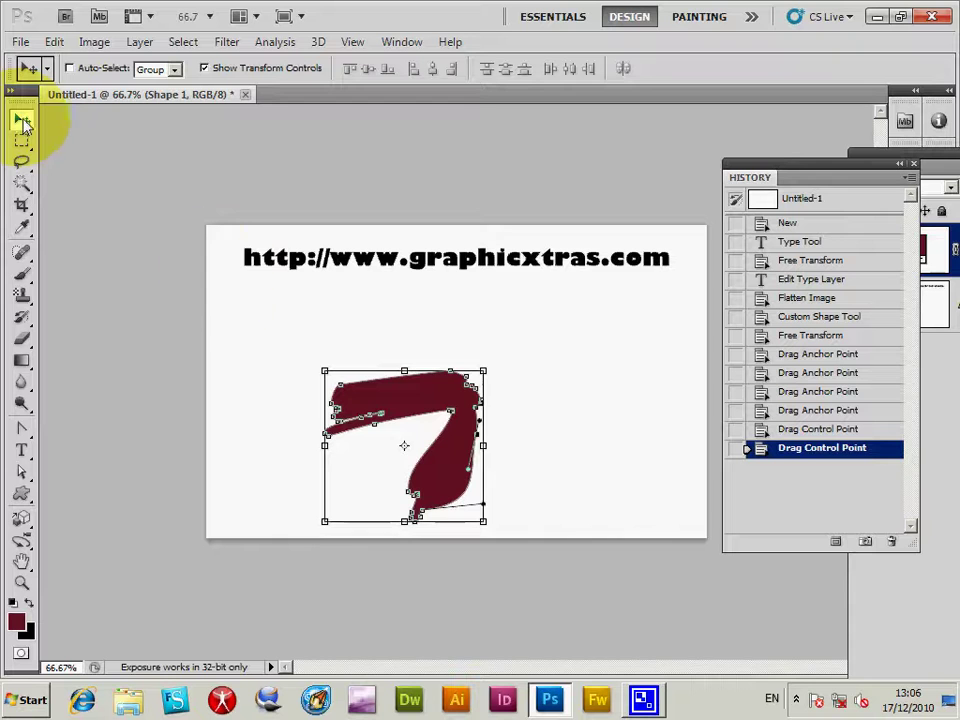
left_click_drag(405, 398, 336, 372)
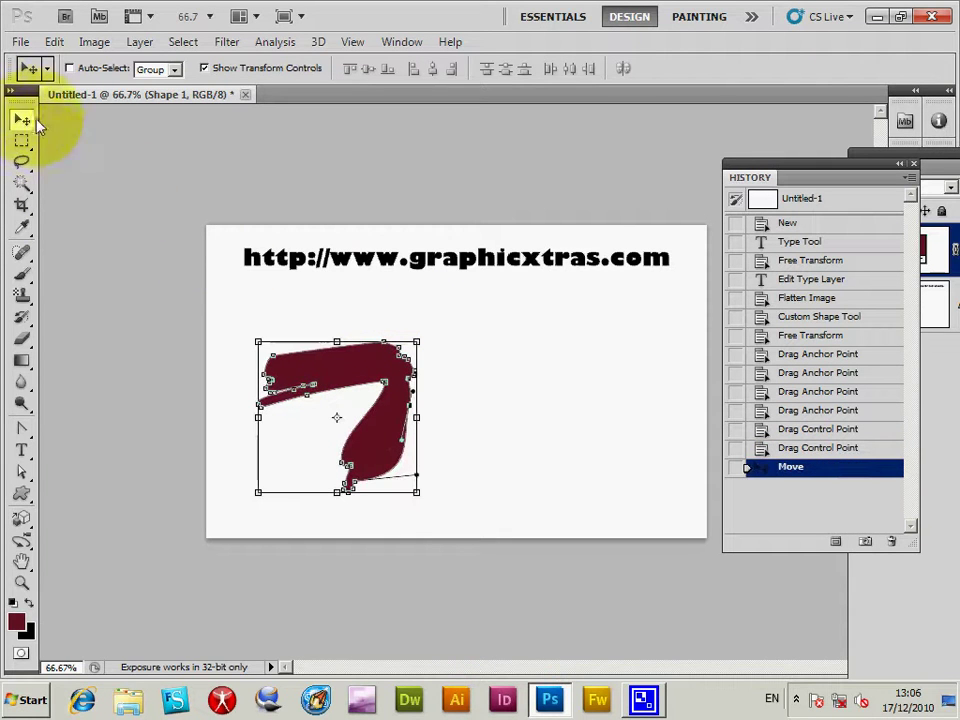
left_click(54, 42)
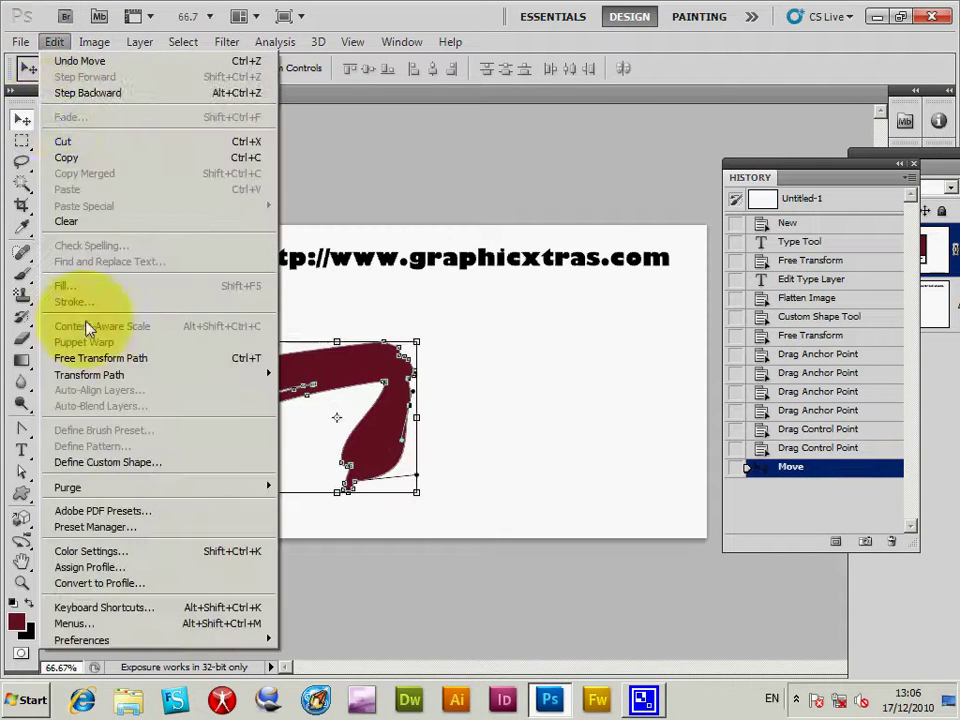
left_click(113, 474)
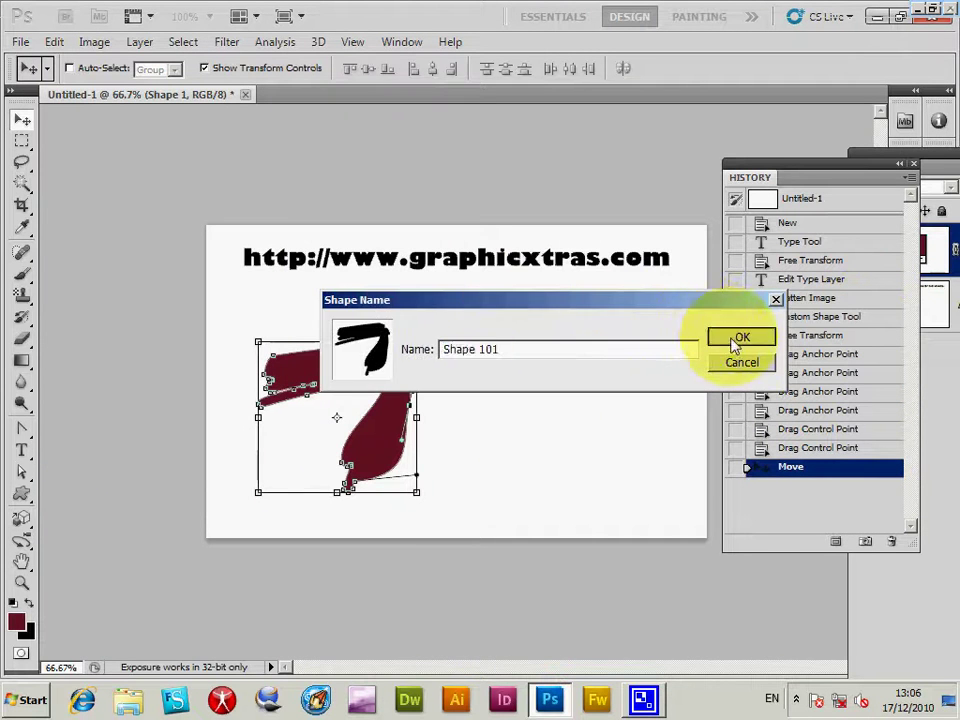
left_click(739, 336)
- Cancel deleting the shape layer and revert the image to the Flatten Image history state instead
key("Delete")
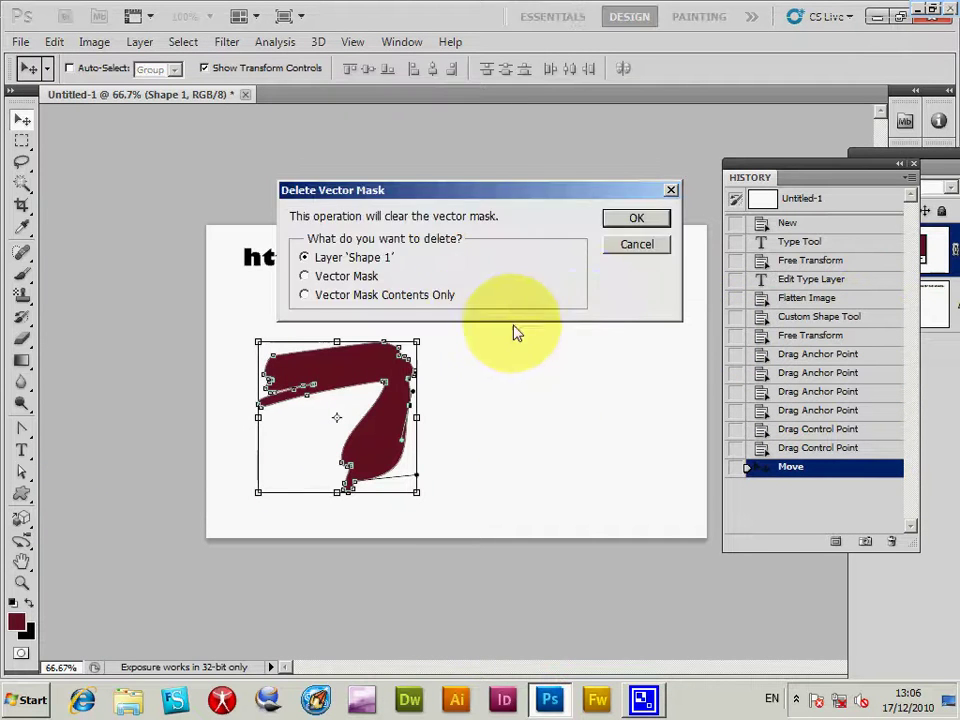
left_click(636, 243)
left_click(801, 320)
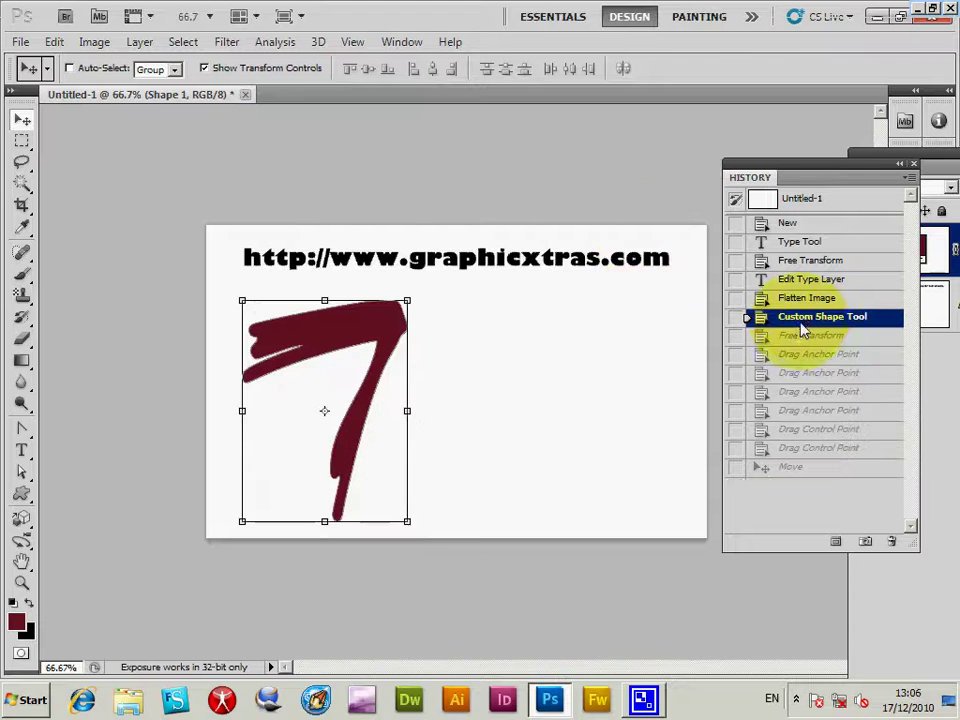
left_click(806, 298)
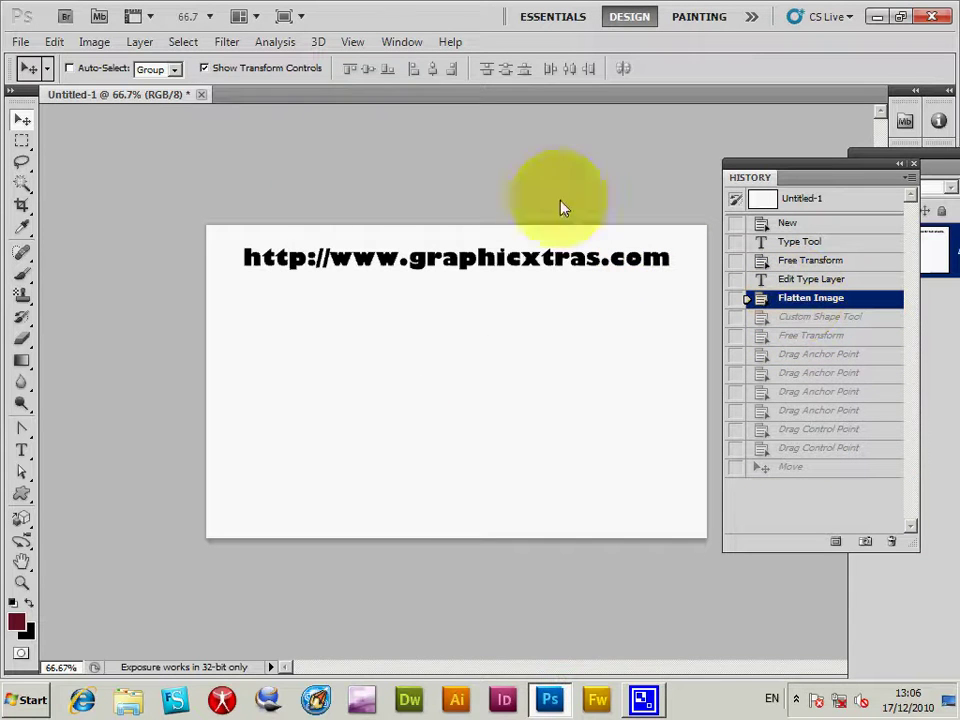
- Load the shape set GX09Warped05.csh from the 09 - Warped folder of Custom Shapes for Photoshop
left_click(20, 495)
left_click(388, 70)
left_click_drag(622, 438, 622, 385)
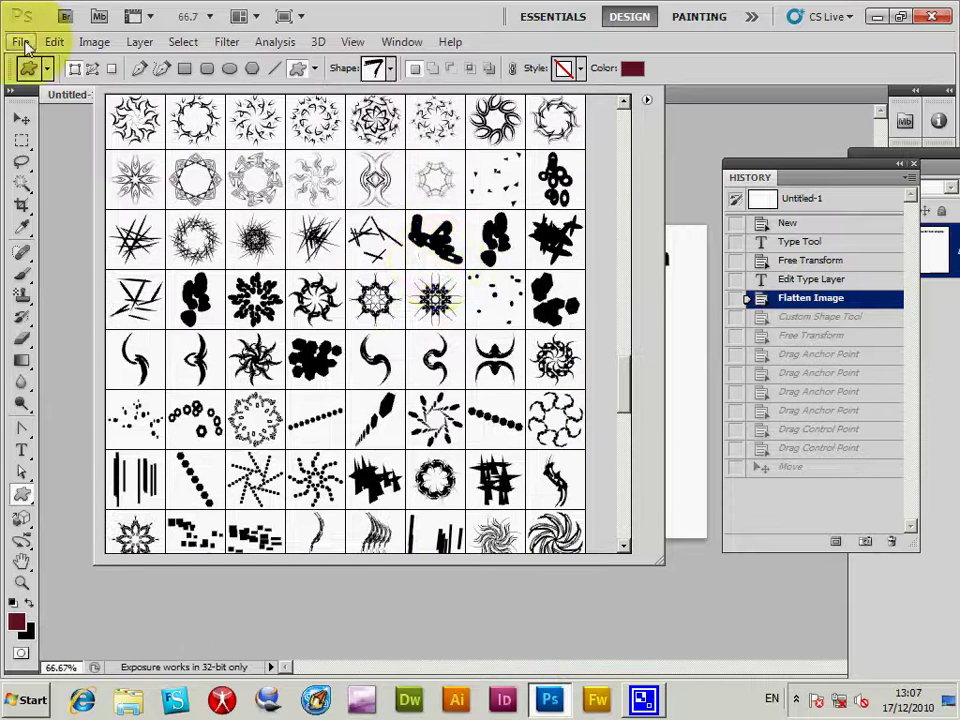
left_click(20, 42)
left_click(38, 76)
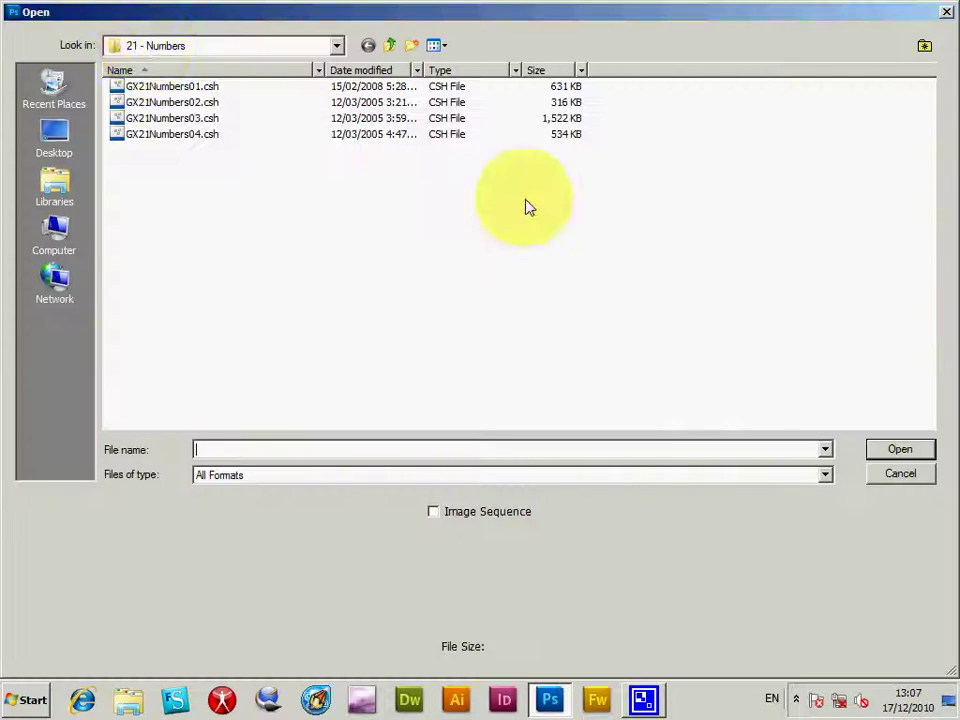
left_click(148, 48)
left_click(197, 216)
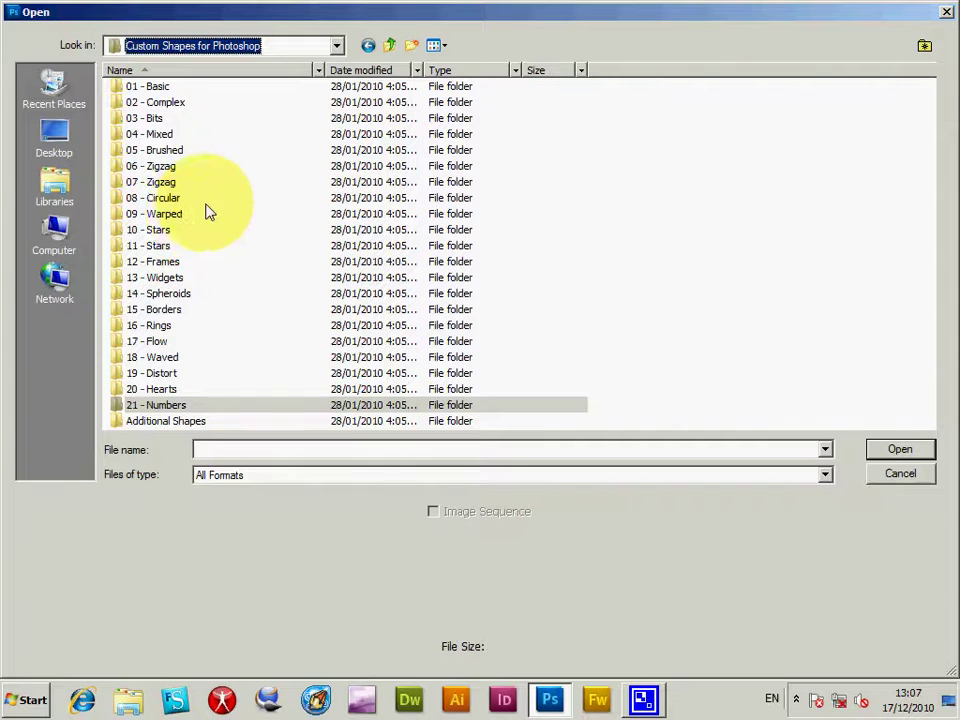
double_click(180, 214)
left_click(178, 152)
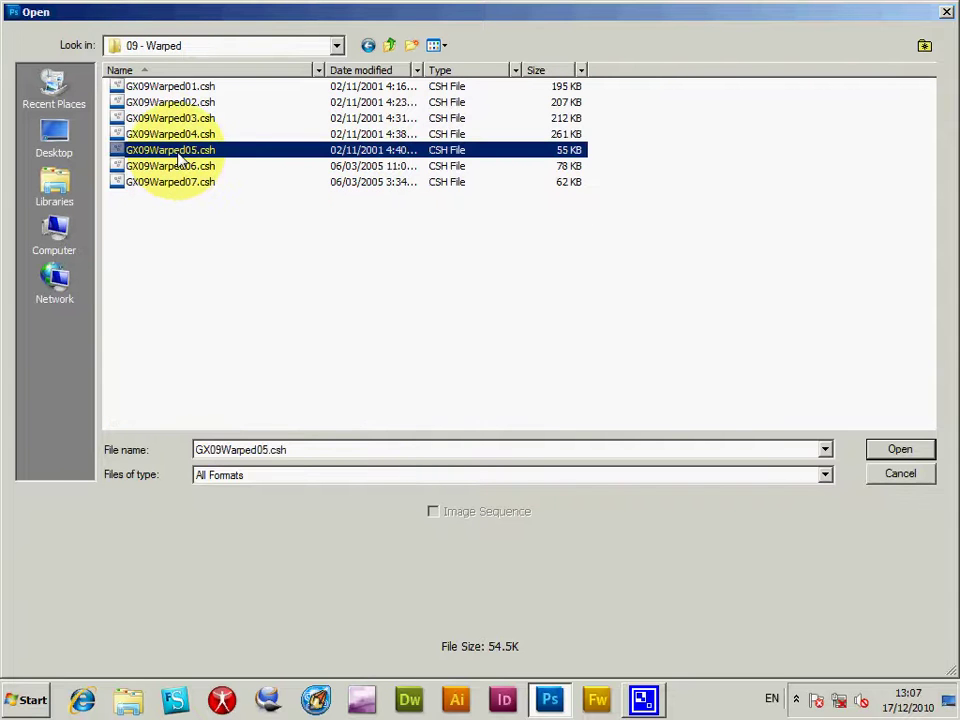
left_click(916, 455)
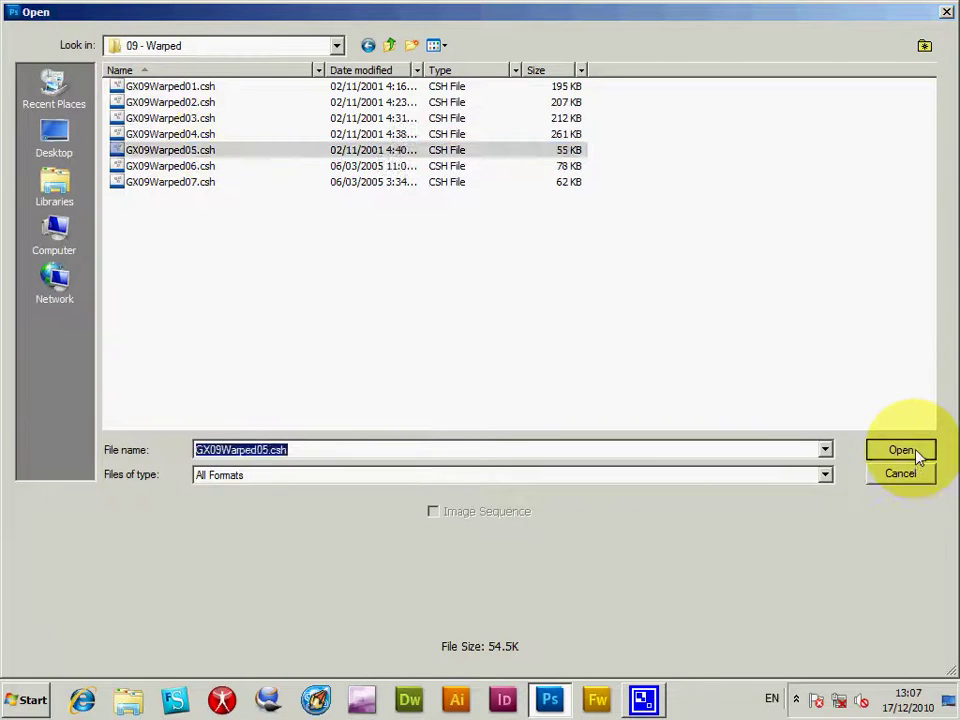
- Choose the curved bracket with a dot from the warped shapes and draw three dark red ones of decreasing size below the web address
left_click(390, 70)
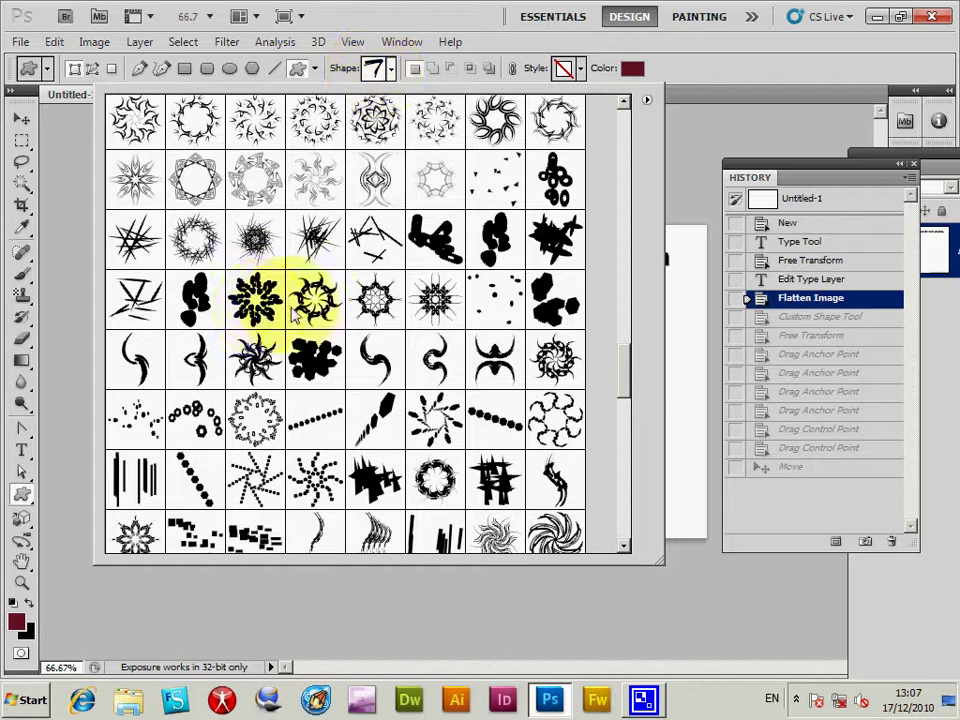
left_click_drag(622, 378, 622, 543)
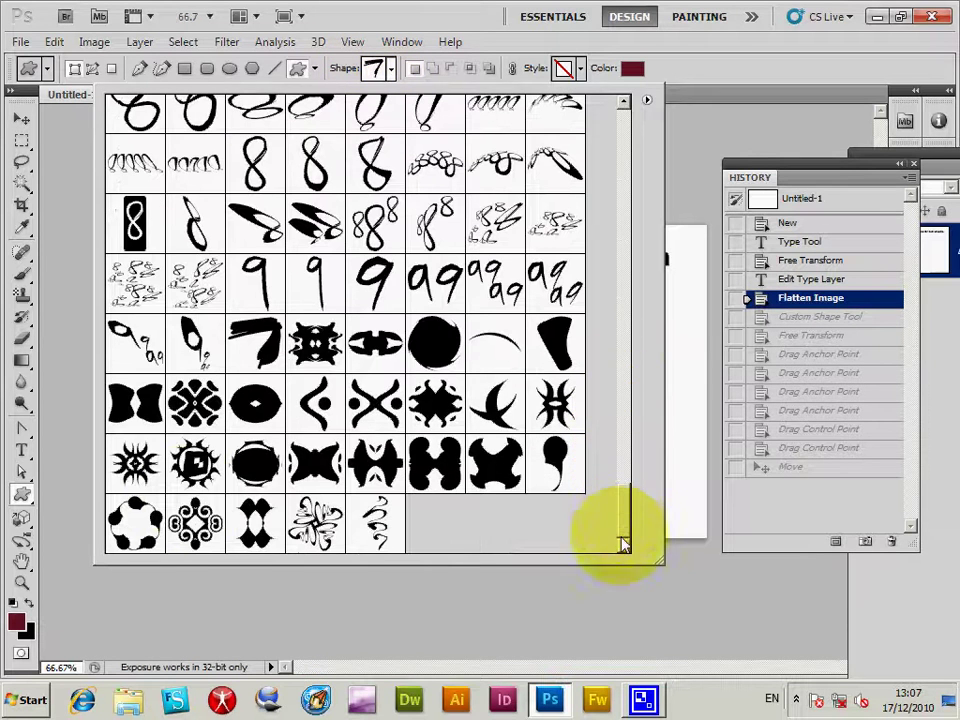
left_click(316, 400)
left_click(52, 238)
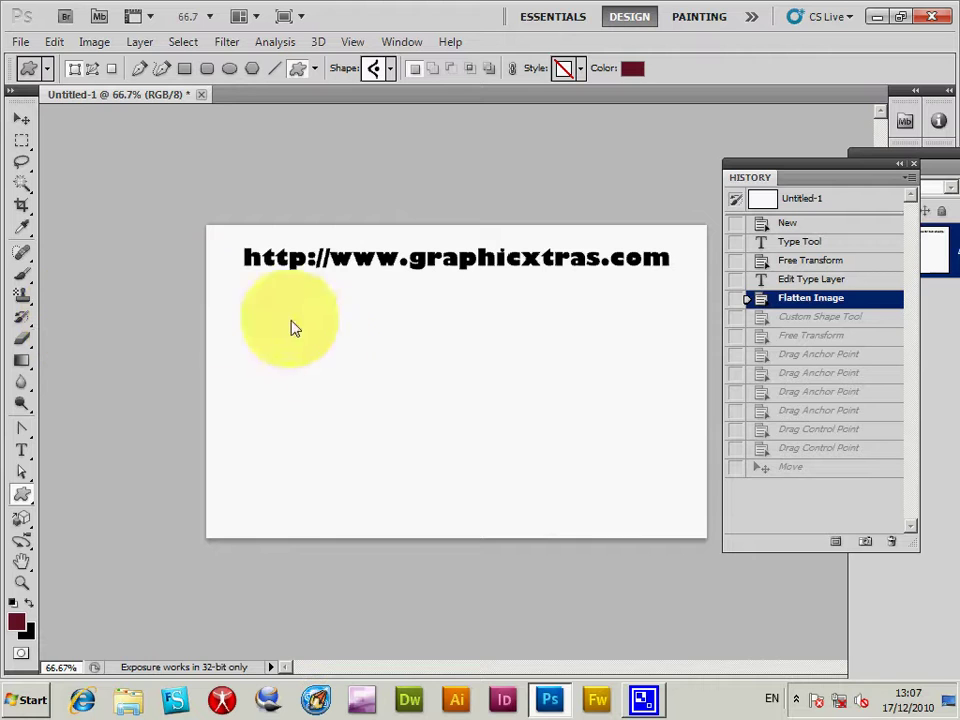
mouse_move(210, 294)
left_mouse_down()
mouse_move(289, 461)
mouse_move(332, 512)
left_mouse_up()
mouse_move(322, 288)
left_mouse_down()
mouse_move(364, 394)
mouse_move(421, 443)
left_mouse_up()
left_click_drag(328, 408, 388, 528)
- Set the foreground color to a muted pink and draw one ornamental X-shaped rosette to the right of the curved brackets
left_click(391, 70)
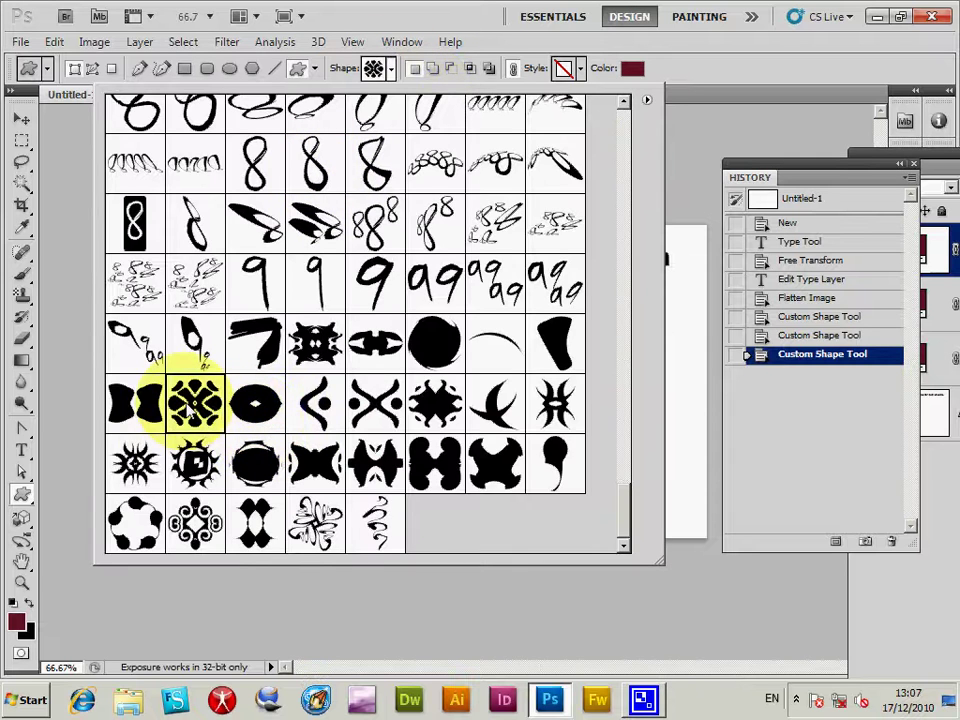
left_click(557, 639)
left_click(20, 627)
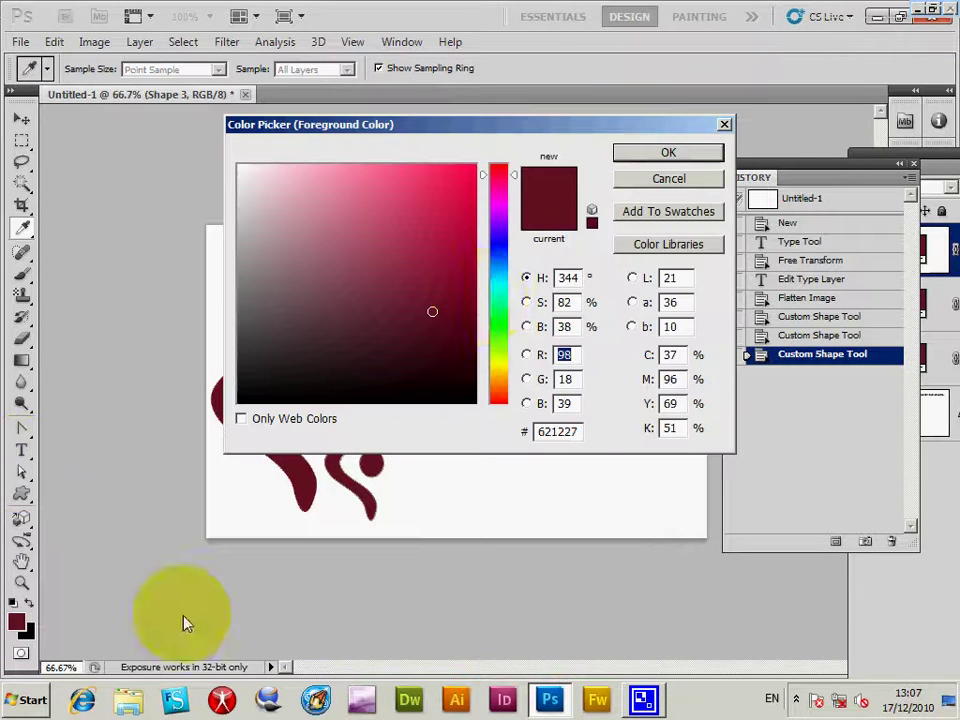
left_click(367, 235)
left_click(686, 160)
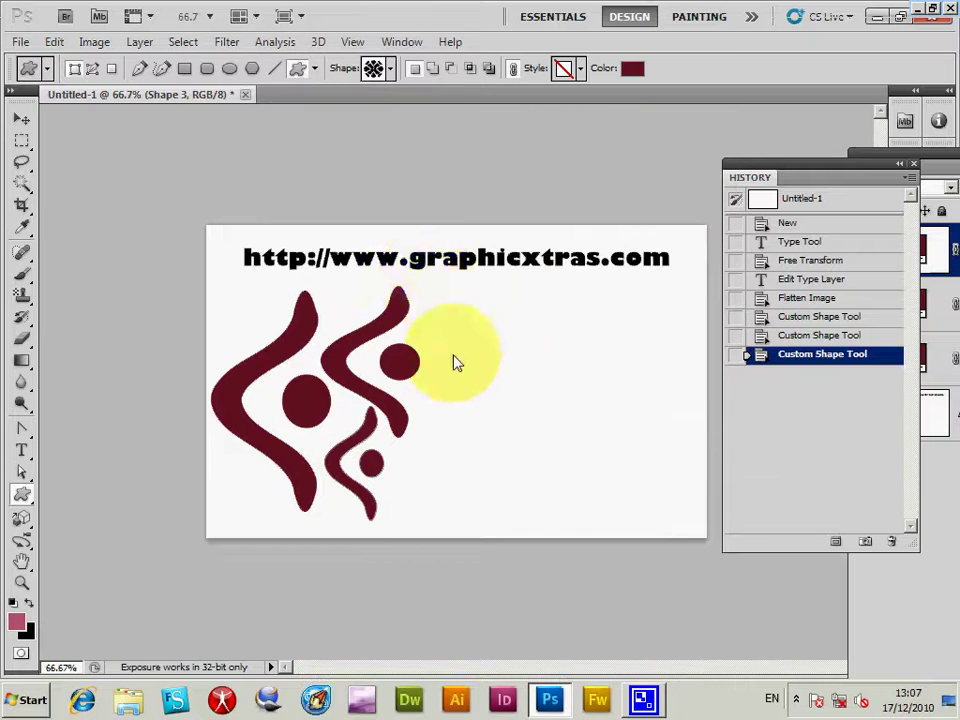
left_click_drag(429, 285, 557, 423)
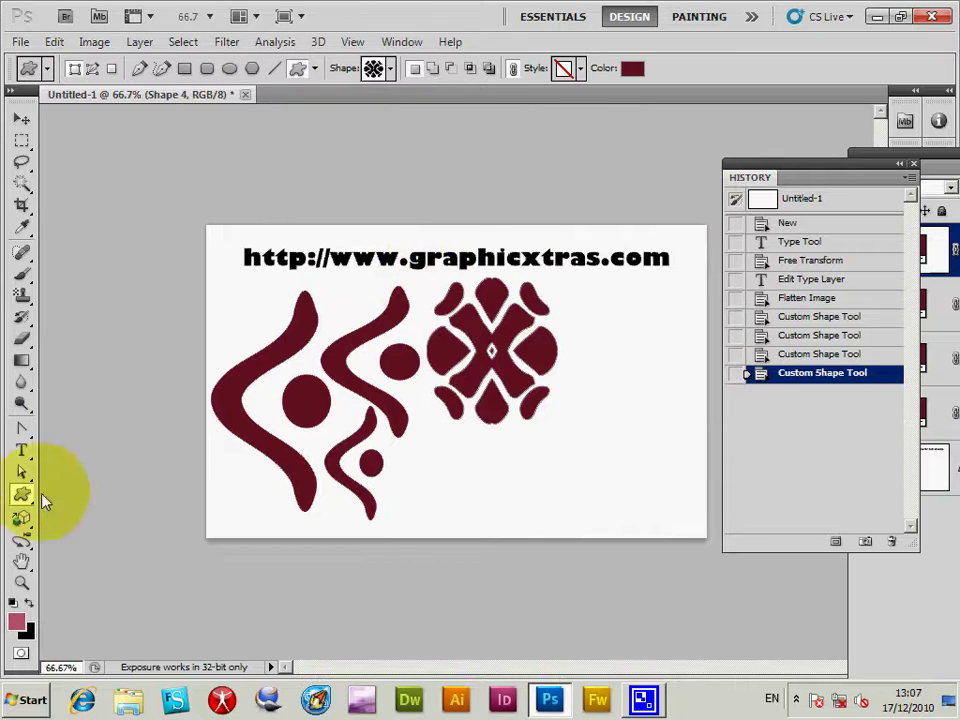
- Choose the ring of five linked blobs and draw a large one right of the rosette and a small one below it
left_click(390, 69)
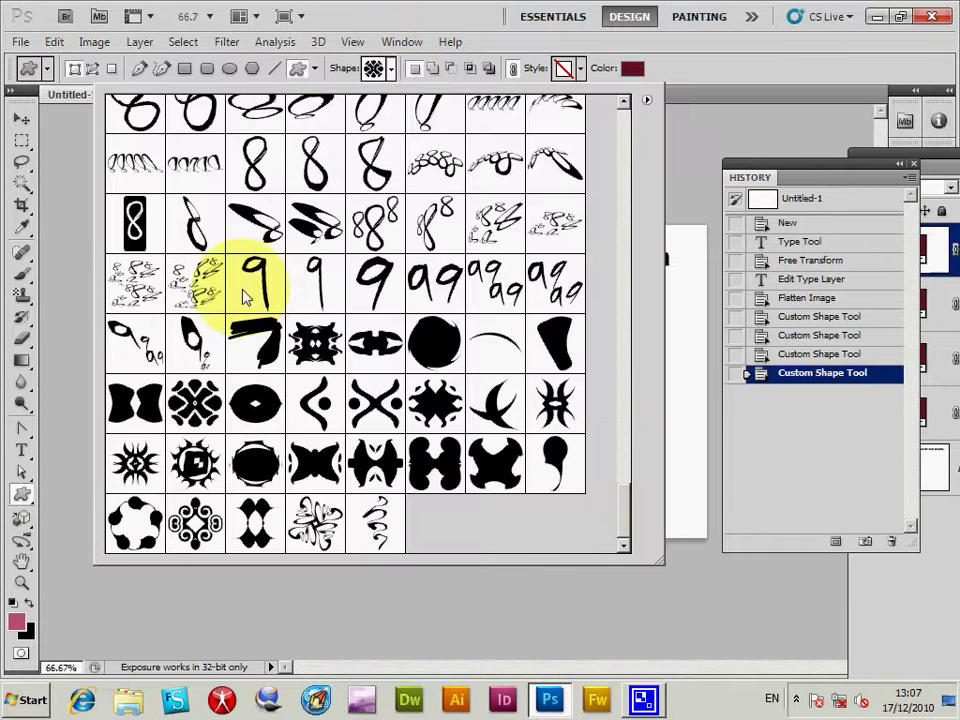
left_click(148, 530)
left_click(39, 294)
left_click_drag(560, 285, 689, 438)
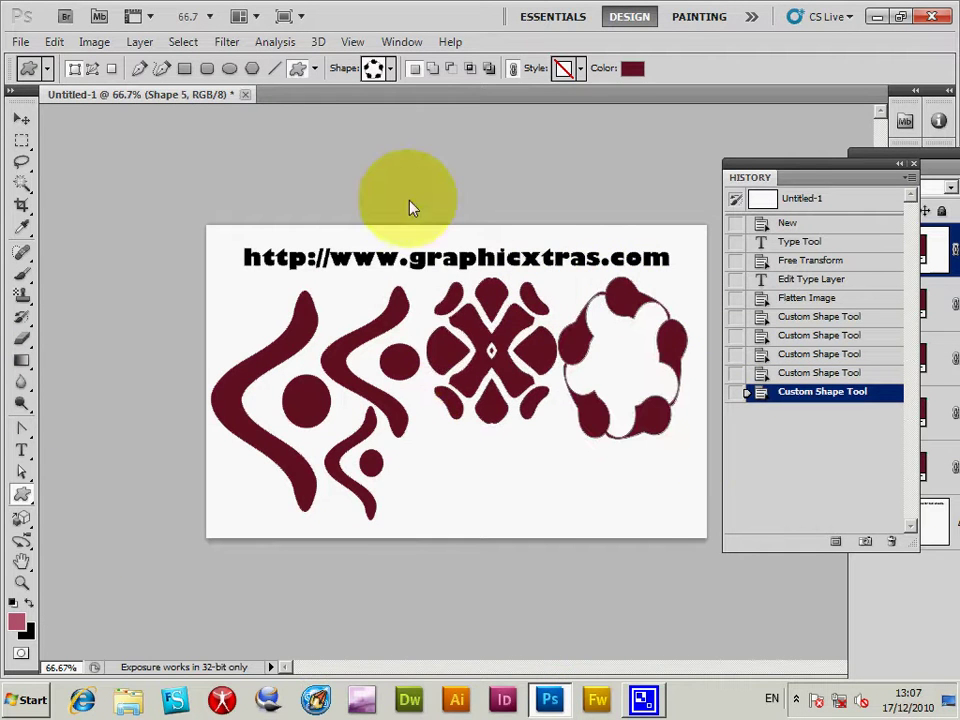
left_click_drag(420, 437, 482, 526)
- Look through the loaded custom shapes and display the shape picker's options and built-in shape sets
left_click(390, 68)
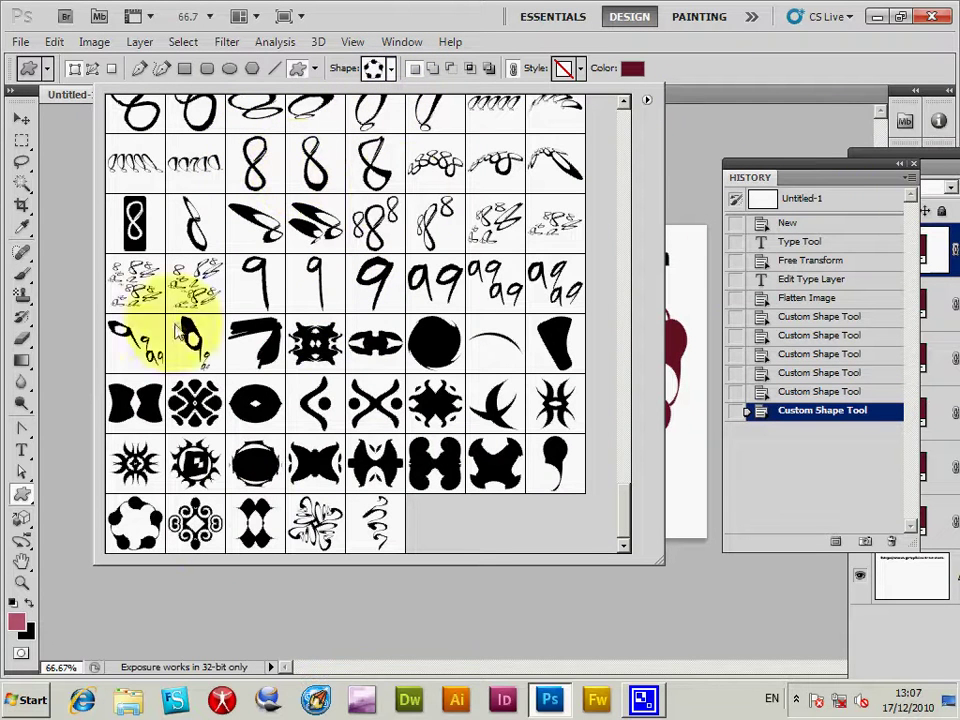
left_click_drag(622, 512, 688, 261)
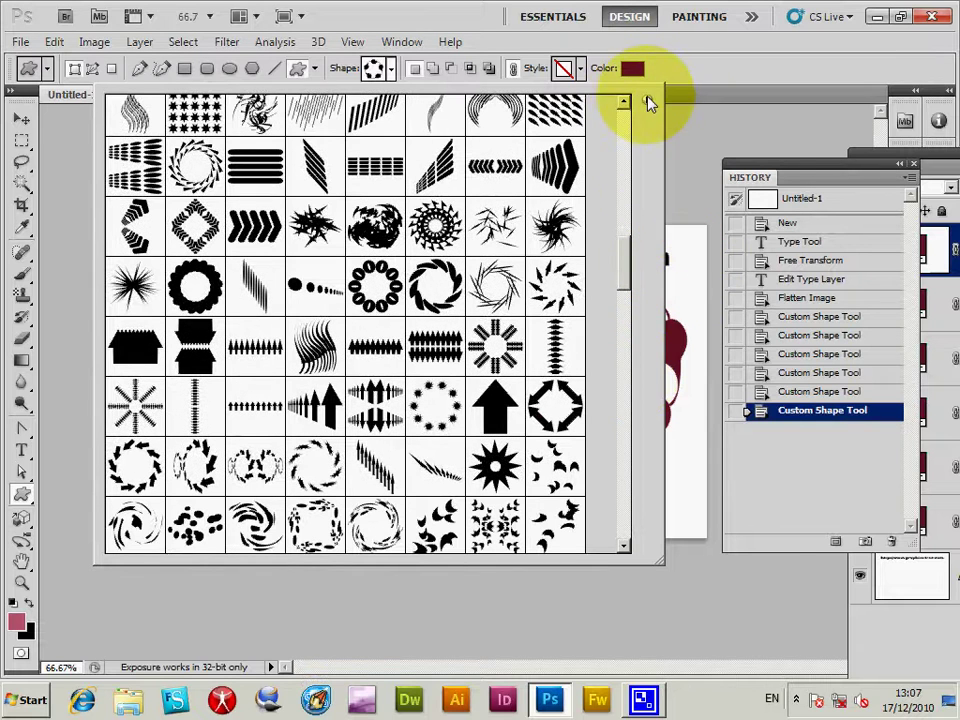
left_click(647, 101)
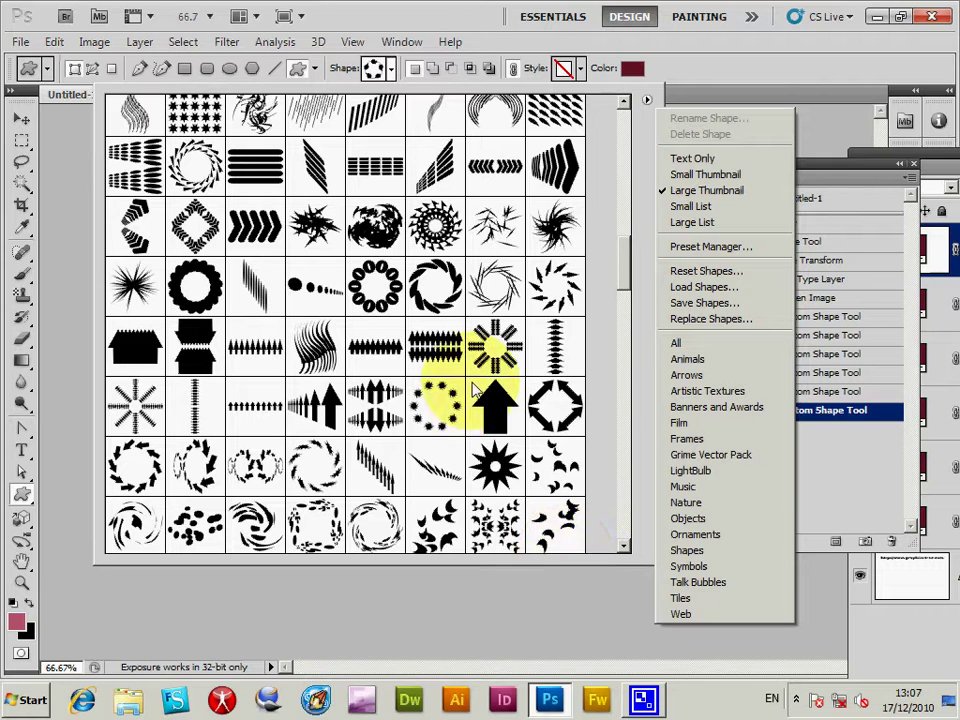
- Draw two more small rings of five linked blobs in a row to the right of the small one
left_click(624, 272)
left_click_drag(624, 272, 628, 214)
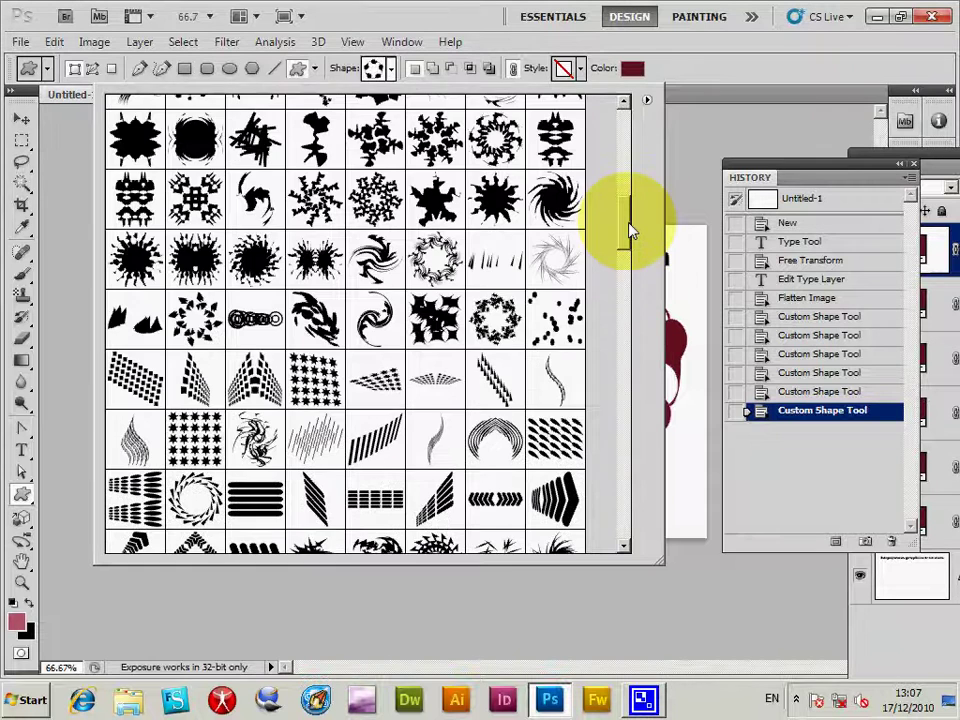
left_click(675, 198)
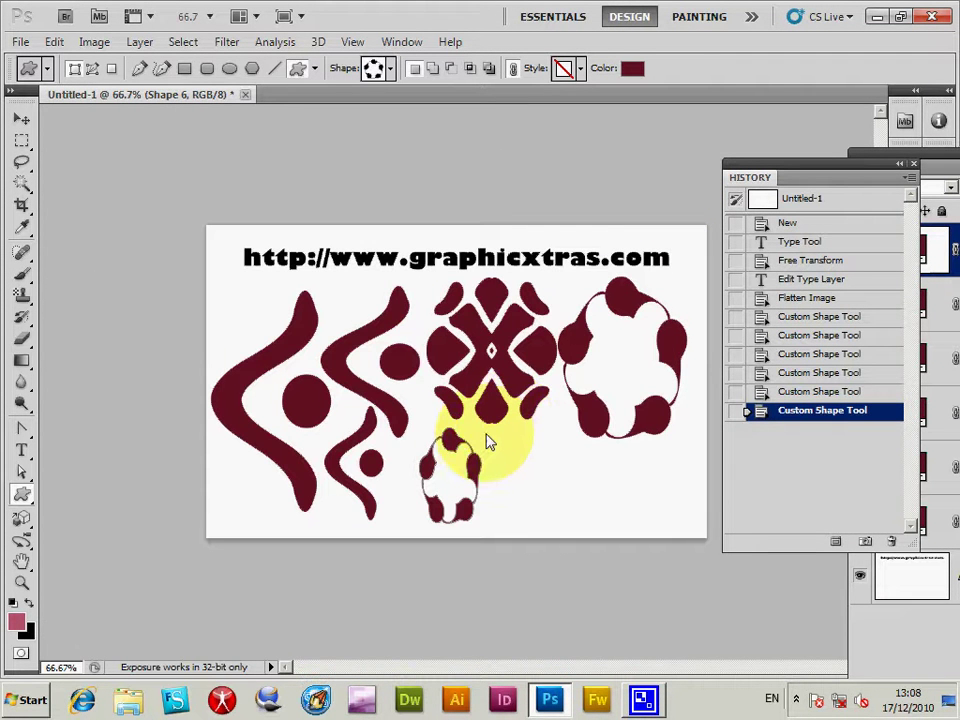
left_click_drag(487, 443, 548, 522)
left_click_drag(547, 440, 614, 516)
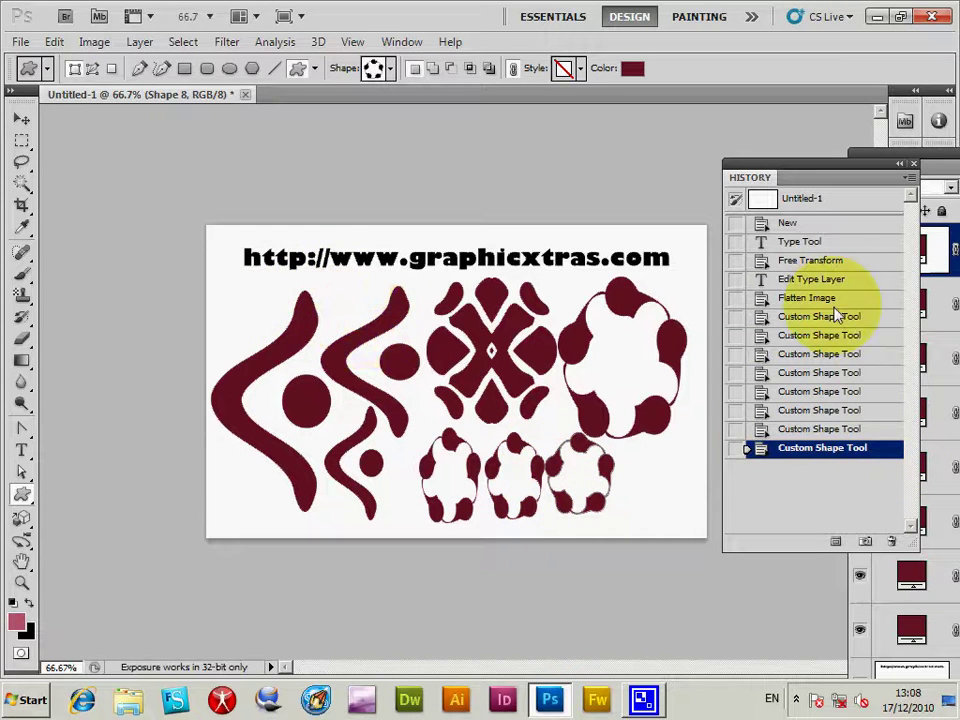
- Revert the document to the flattened image and draw a large muted pink scalloped ring with a smaller one inside it, swapping foreground and background colors in between
left_click(803, 301)
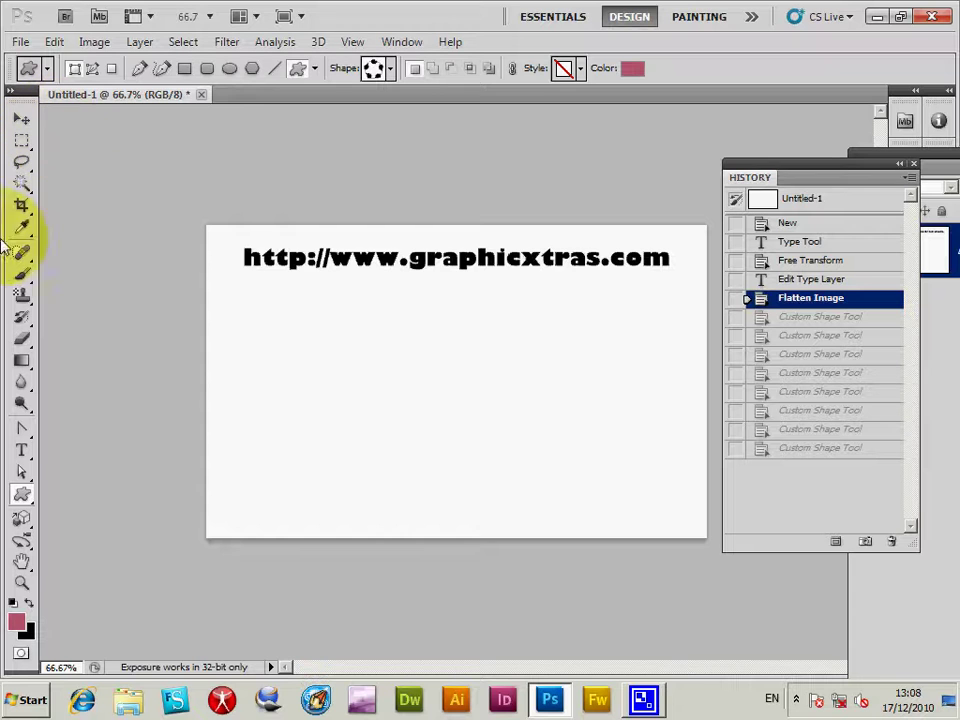
left_click(376, 69)
scroll(270, 410, "down", 6)
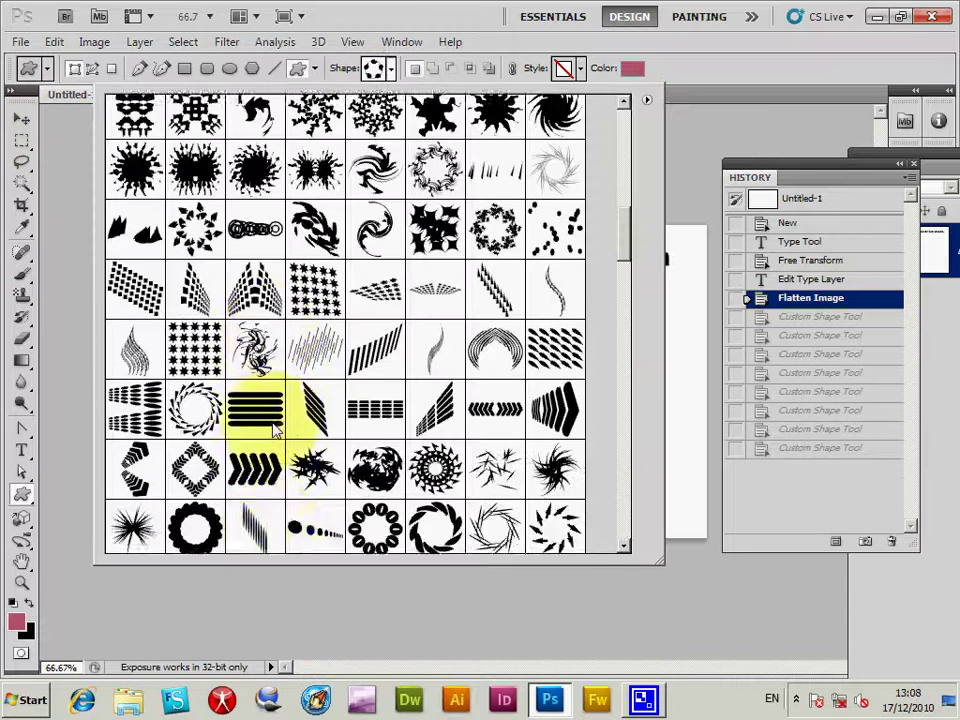
left_click(195, 360)
key("Return")
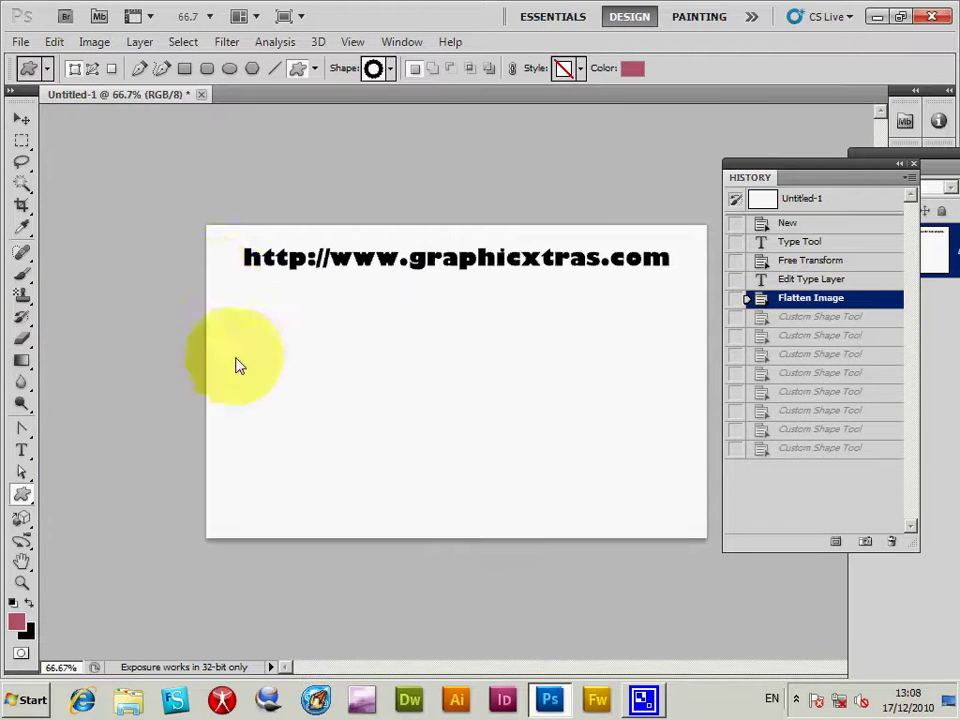
left_click_drag(218, 296, 416, 541)
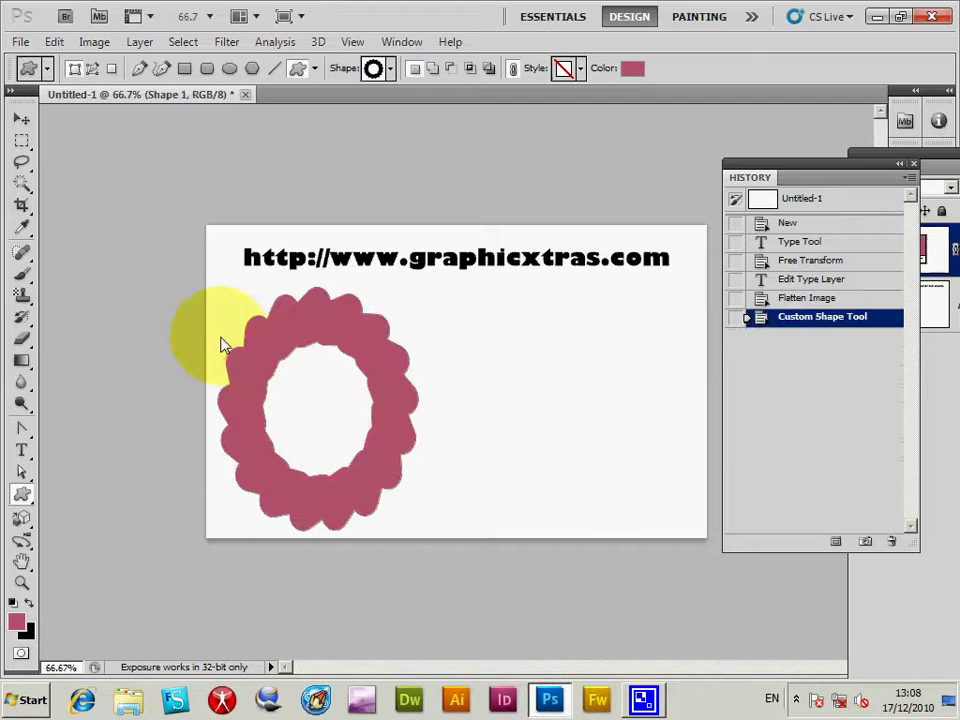
left_click(32, 604)
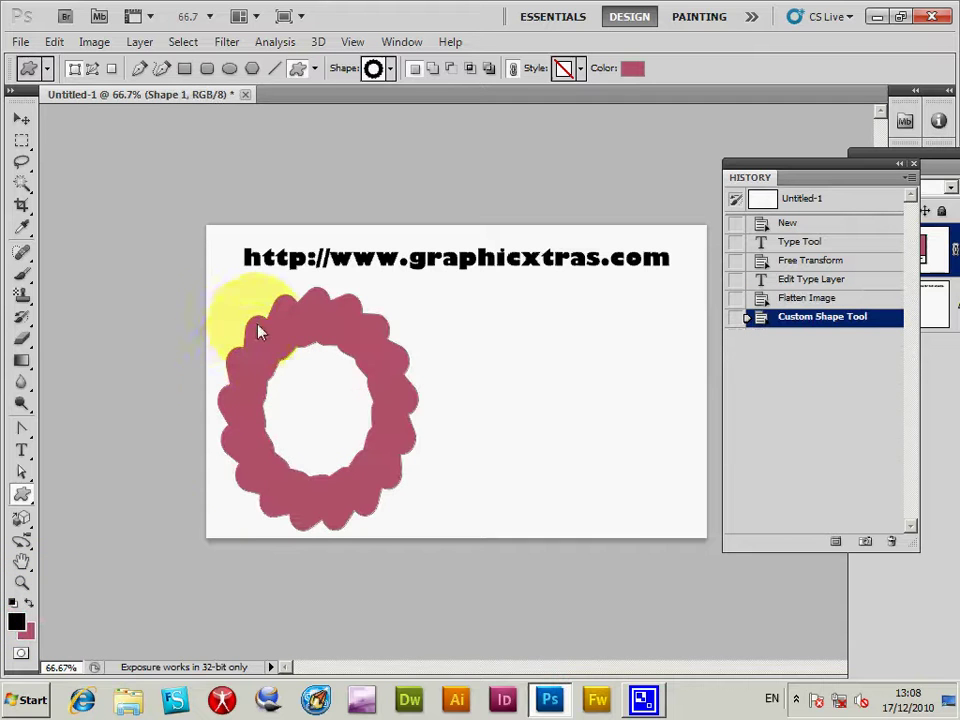
left_click_drag(349, 461, 403, 497)
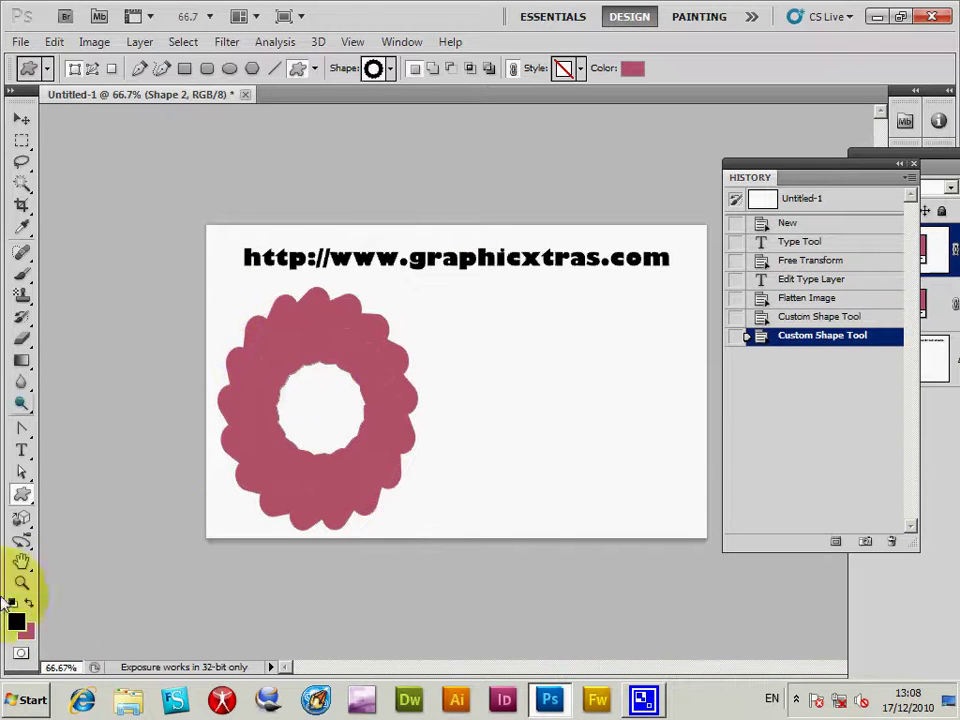
- Add a drop shadow to the smaller scalloped ring, offset down and to the right at about 117° and 40 px distance
left_click(139, 42)
mouse_move(150, 133)
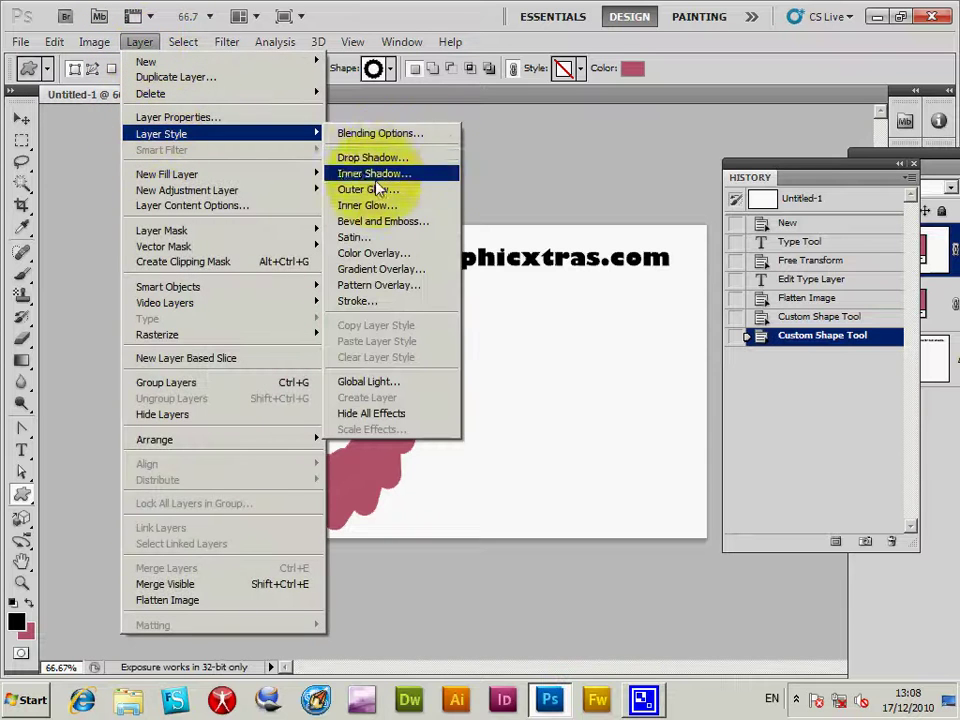
left_click(378, 158)
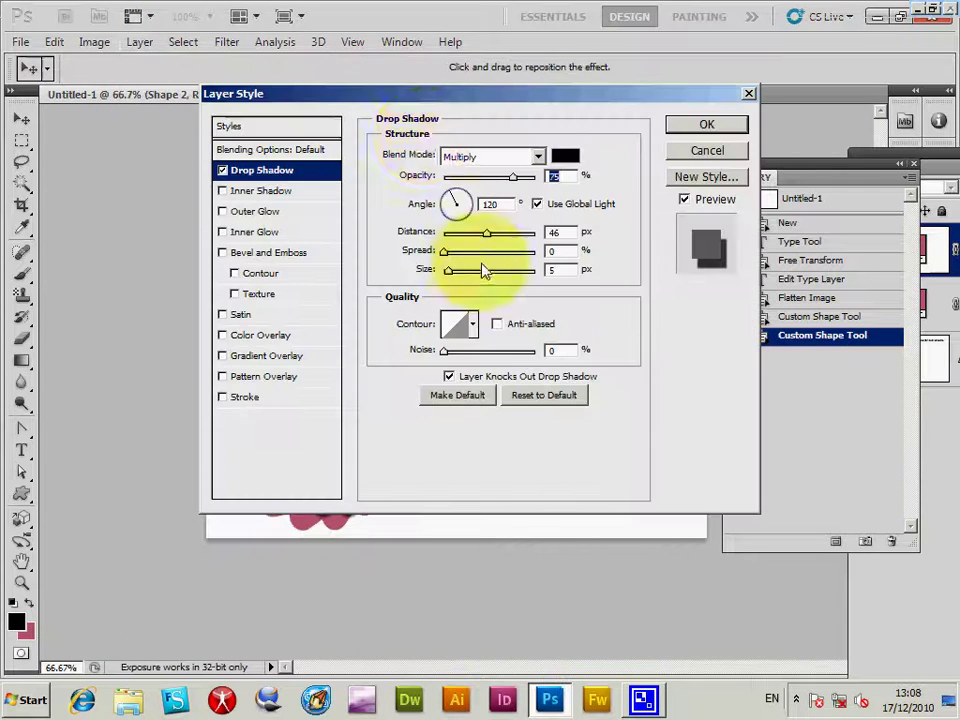
left_click_drag(400, 94, 652, 111)
left_click_drag(398, 474, 390, 458)
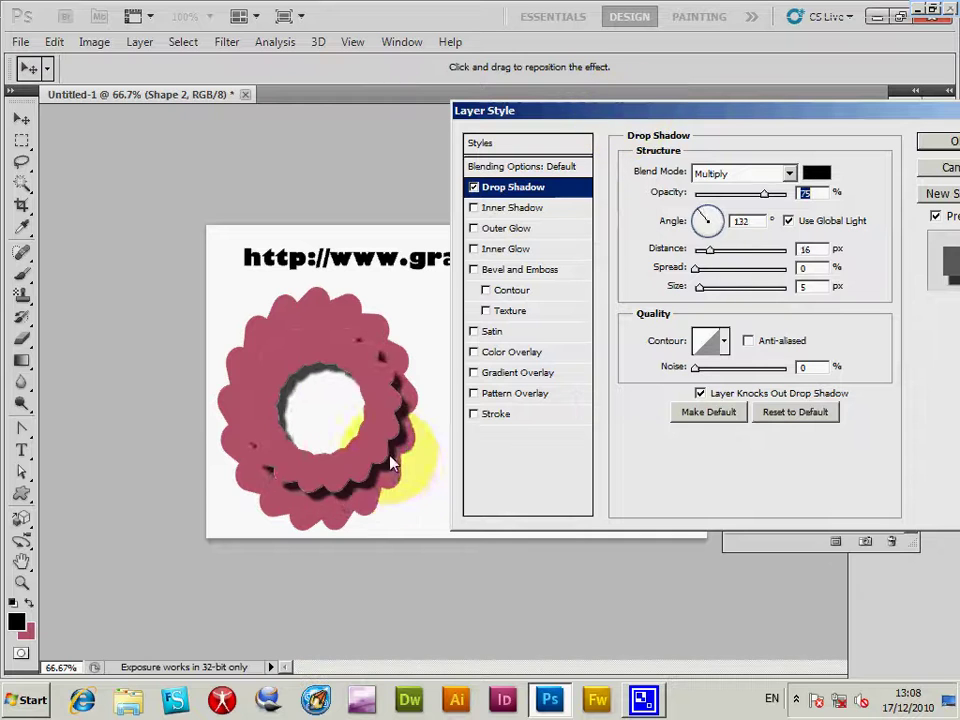
- Add a color overlay to the smaller scalloped ring and set its color to dark red 570a0a
left_click(475, 352)
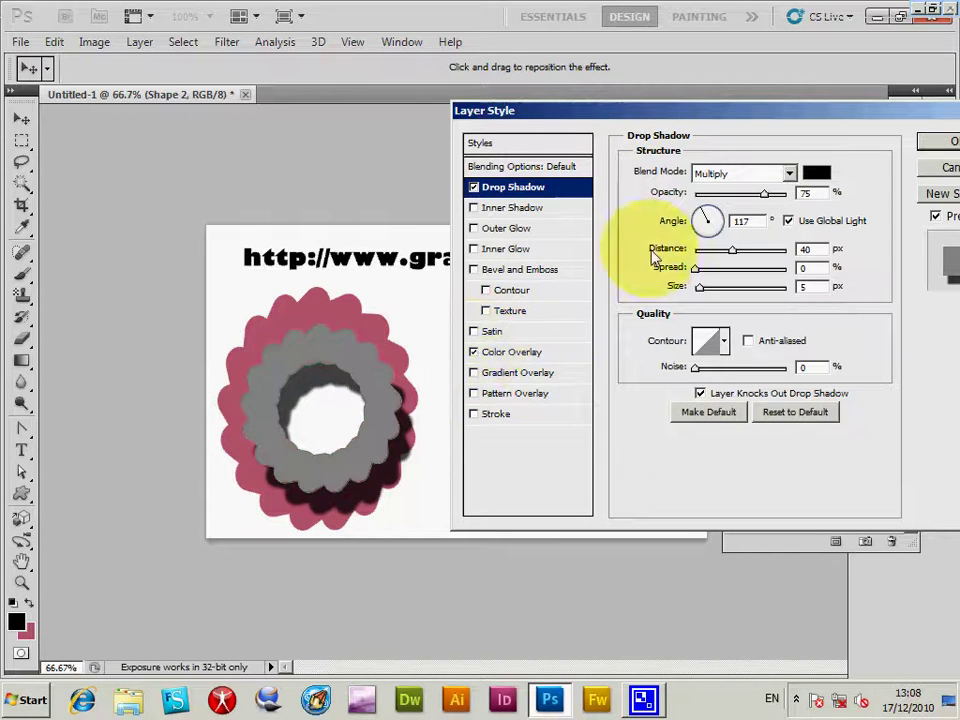
left_click(507, 355)
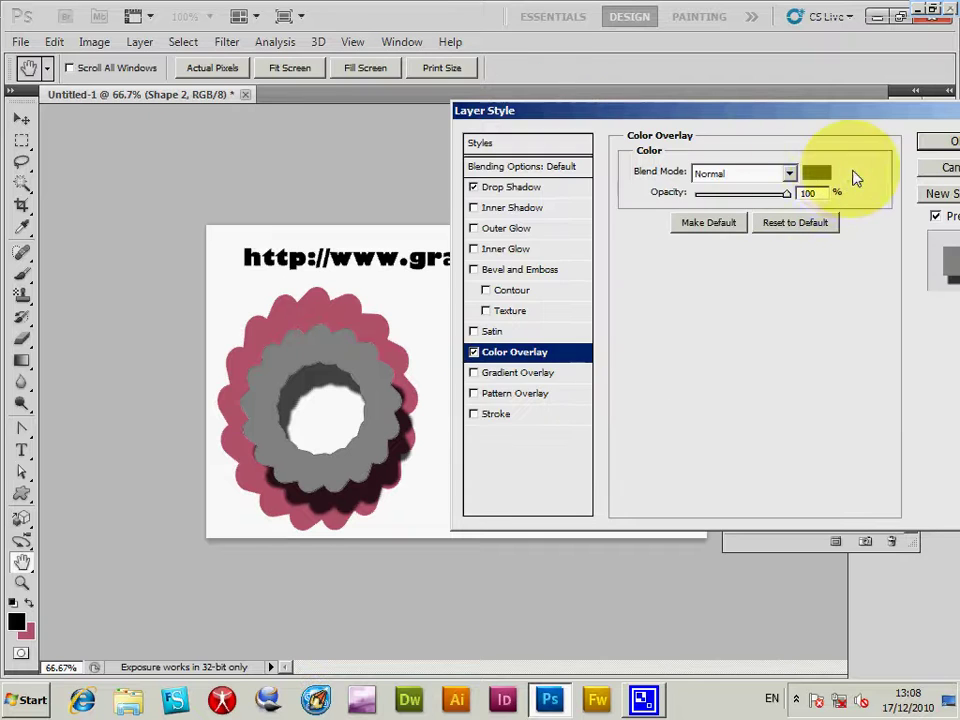
left_click(818, 174)
left_click(448, 321)
left_click(666, 152)
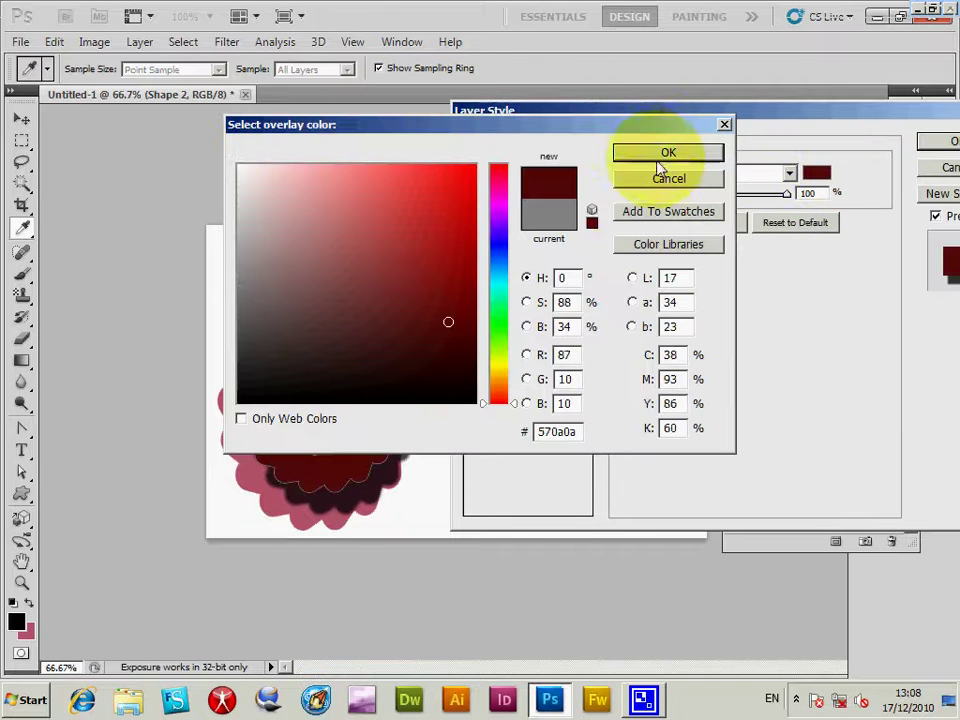
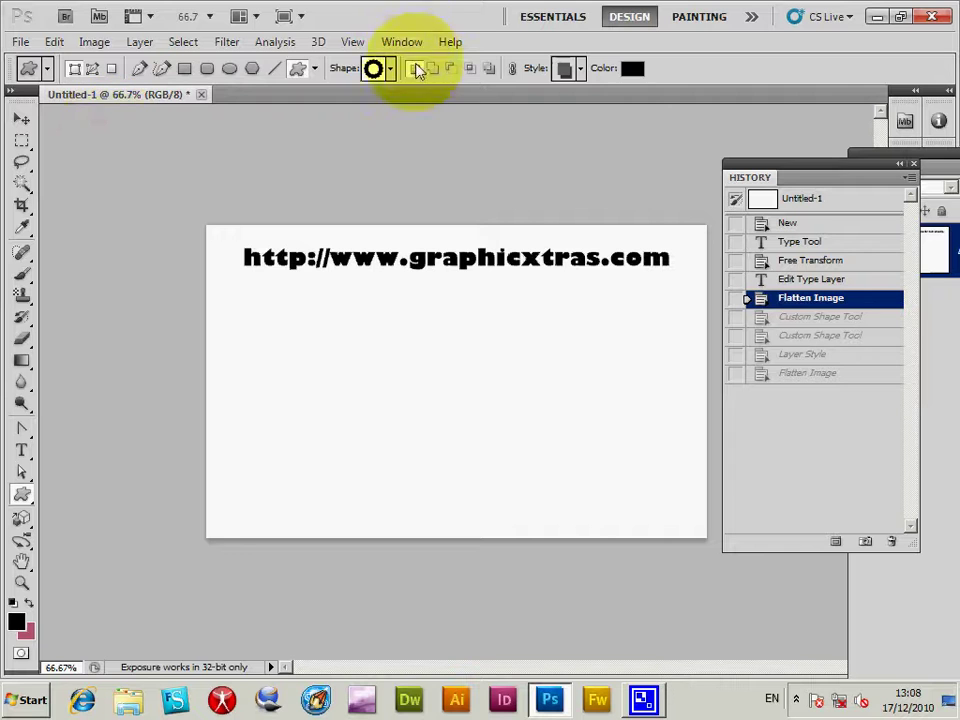
- Switch the Custom Shape tool to fill pixels and load the shape set GX18Waved01.csh from the 18 - Waved folder
left_click(111, 68)
left_click(390, 68)
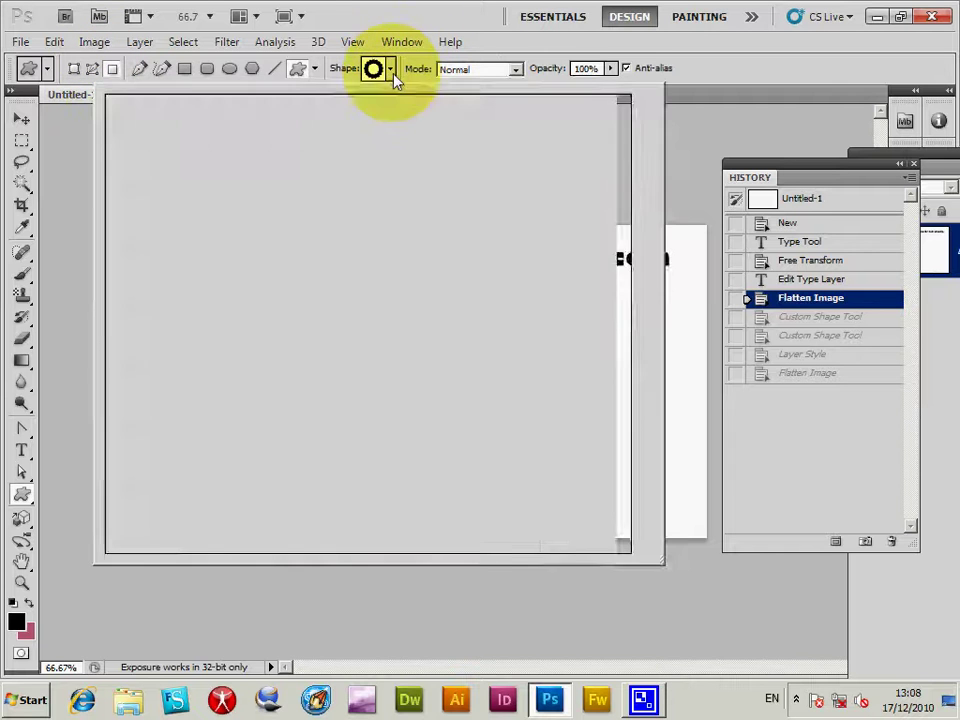
left_click(20, 42)
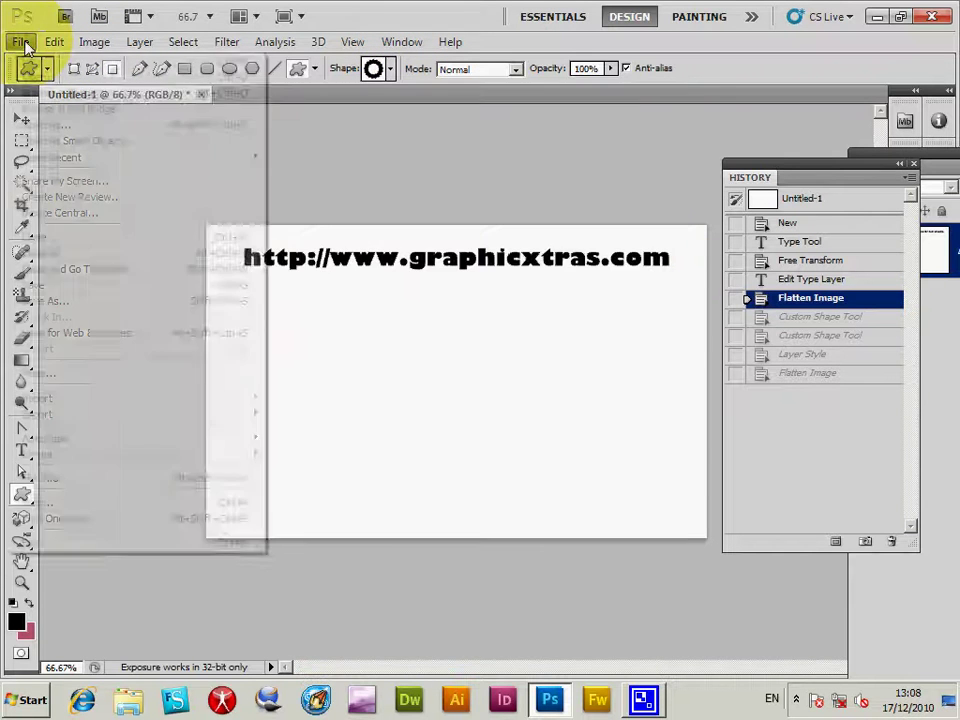
left_click(30, 75)
left_click(205, 46)
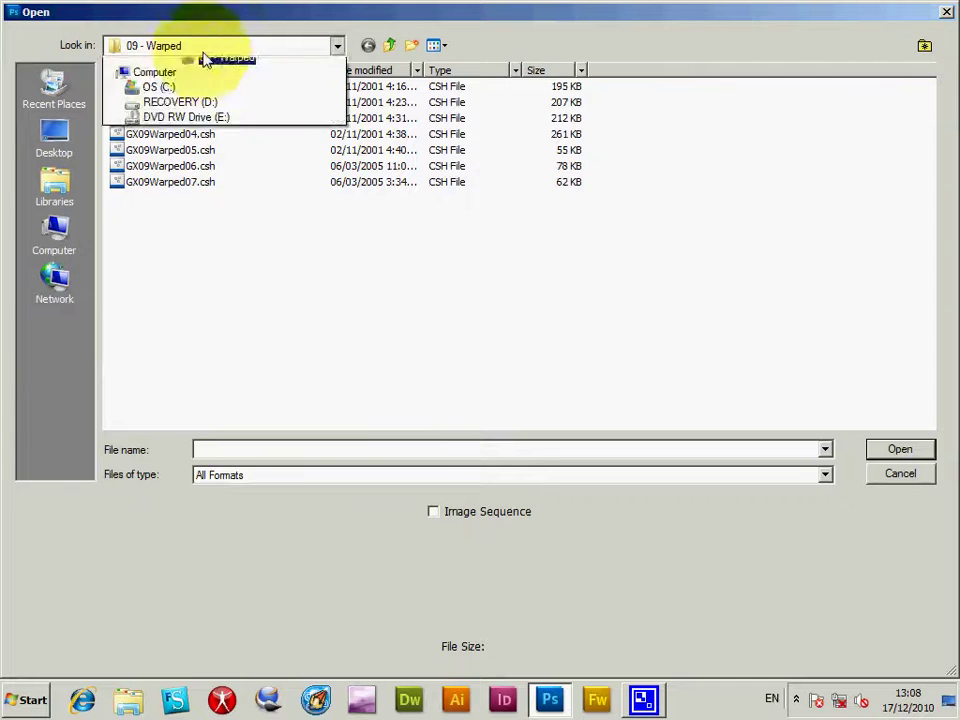
left_click(205, 222)
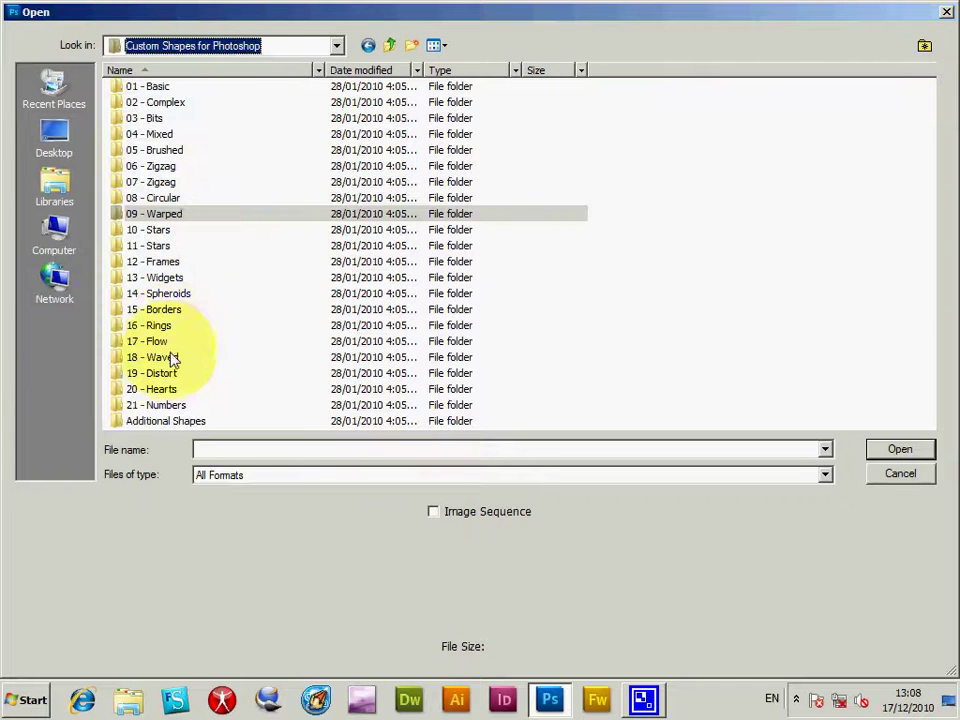
left_click(163, 362)
double_click(163, 362)
double_click(161, 86)
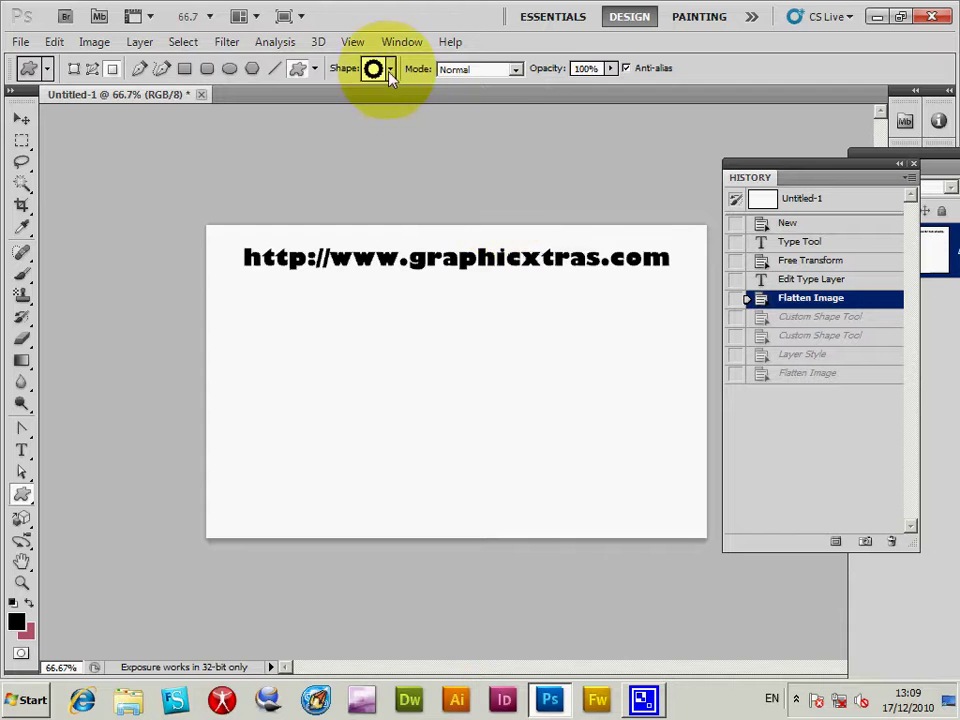
- Choose the gear with a plus sign from the waved shapes and draw six black ones of varying sizes below the web address
left_click(390, 68)
scroll(606, 390, "down", 10)
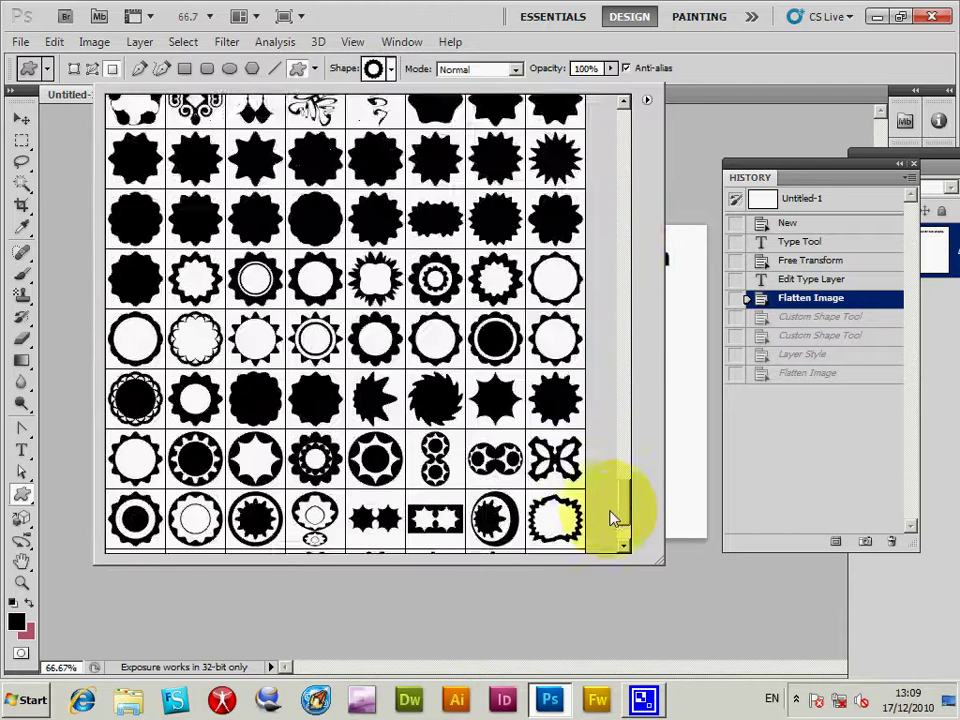
scroll(614, 519, "down", 2)
double_click(137, 405)
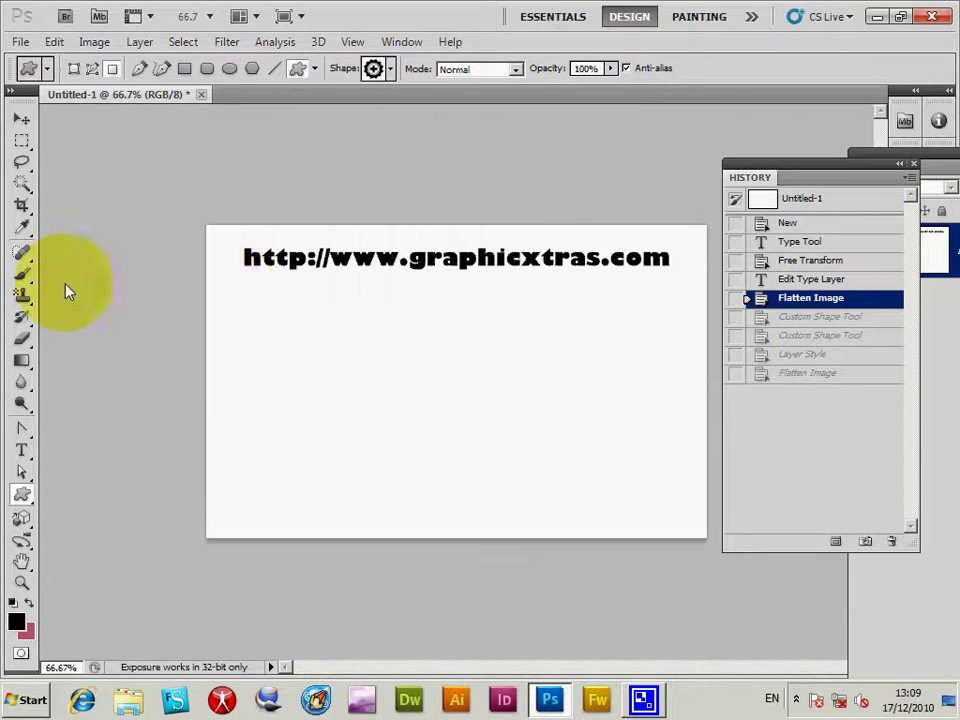
left_click_drag(225, 296, 343, 438)
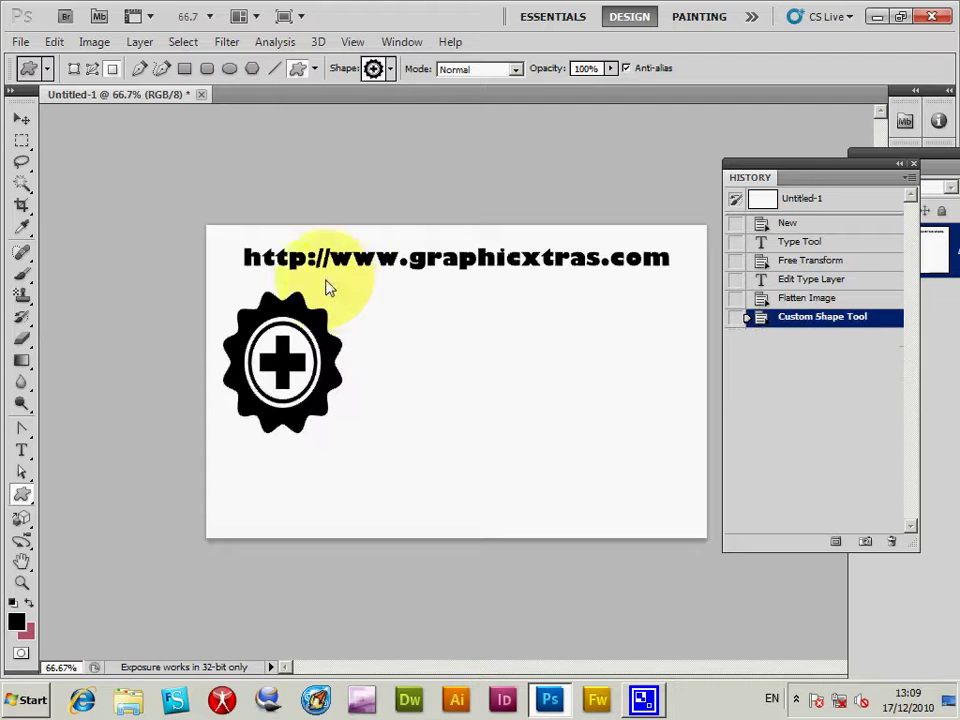
left_click_drag(349, 311, 403, 370)
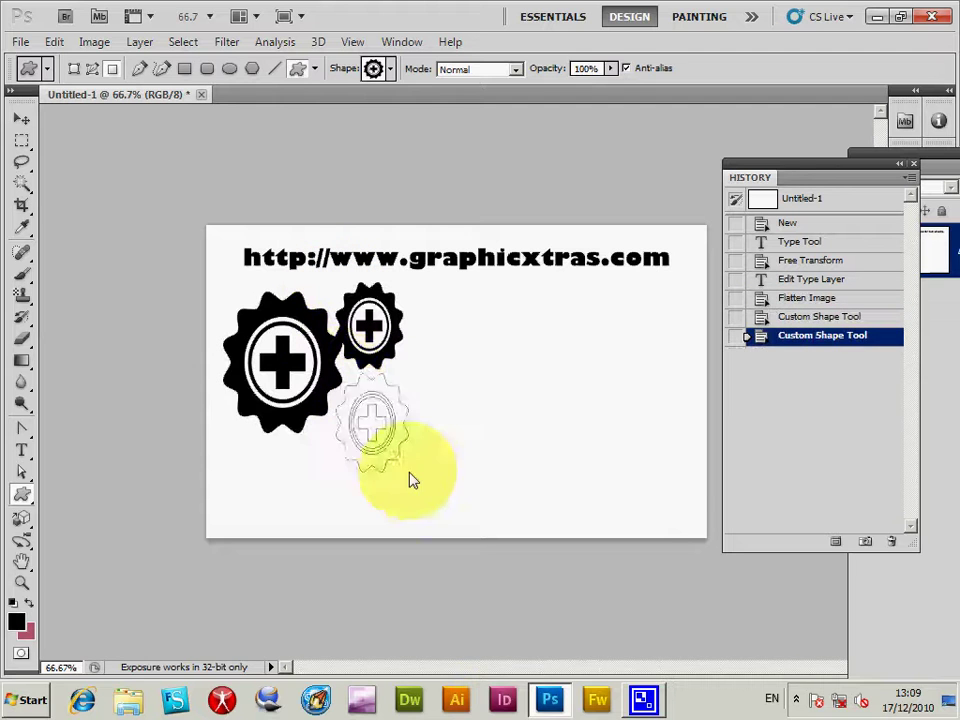
left_click_drag(392, 461, 424, 489)
left_click_drag(410, 293, 500, 424)
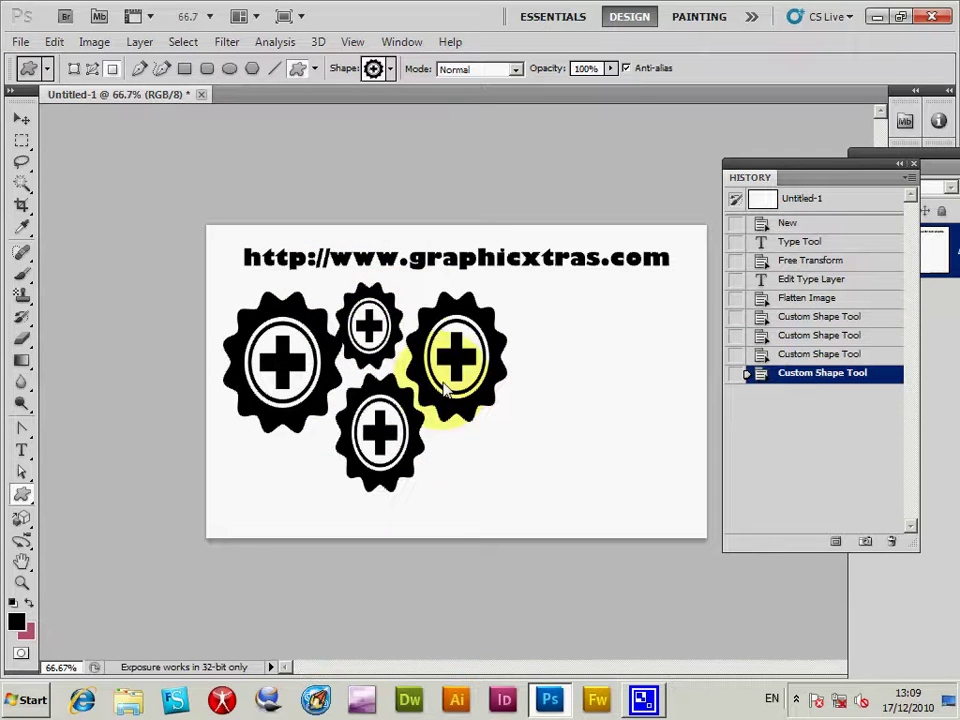
left_click_drag(340, 543, 293, 526)
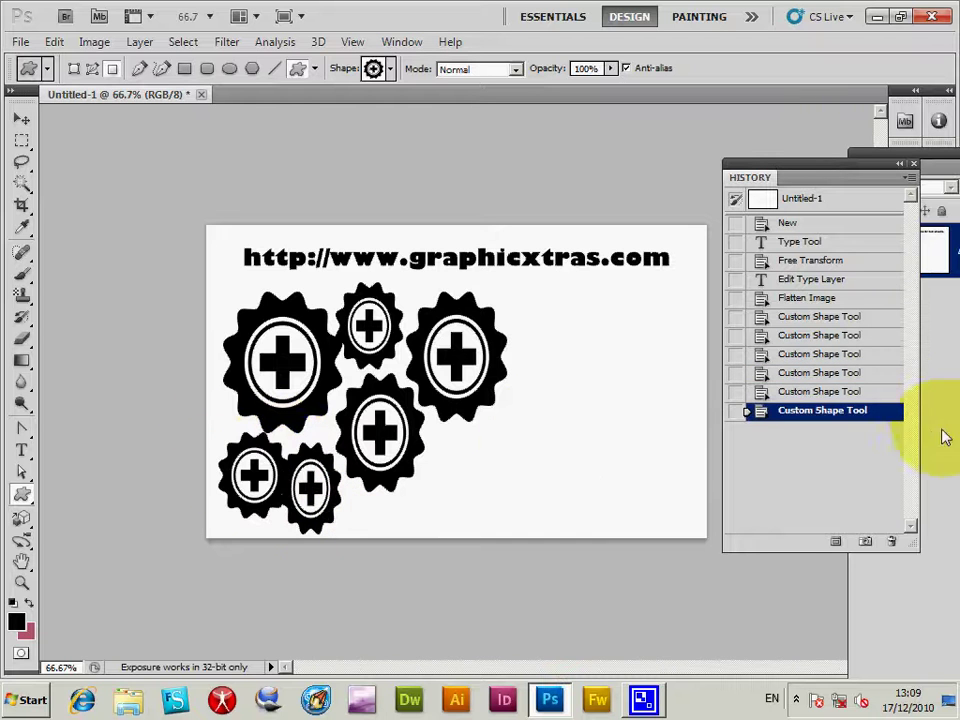
- Revert the document to the flattened image and load the shape set GX06Zigzags03.csh from the 06 - Zigzag folder
left_click(810, 298)
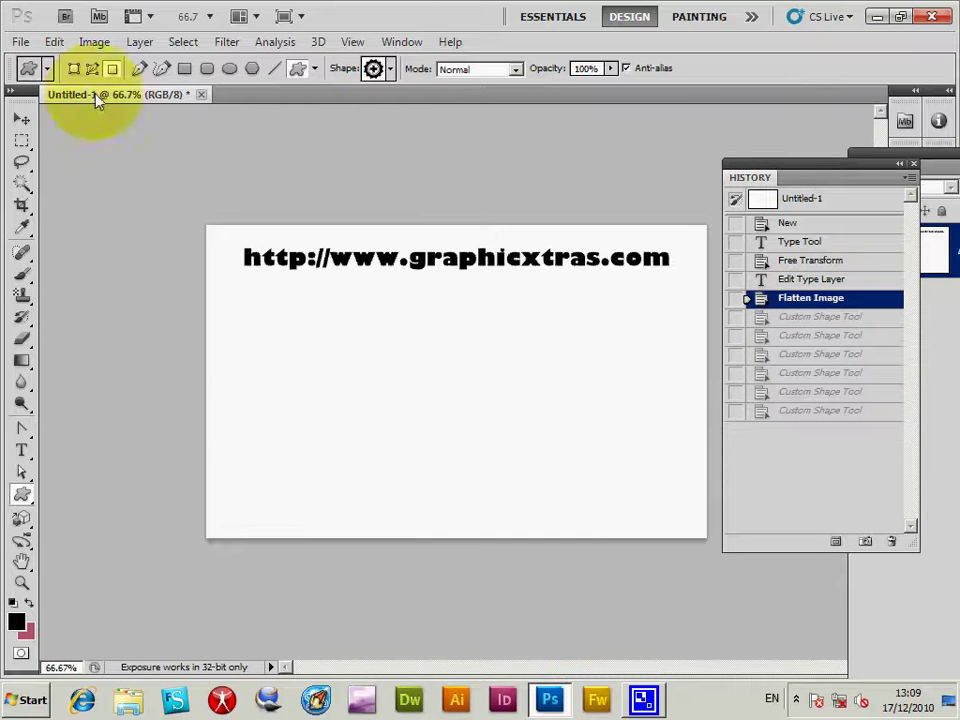
left_click(382, 69)
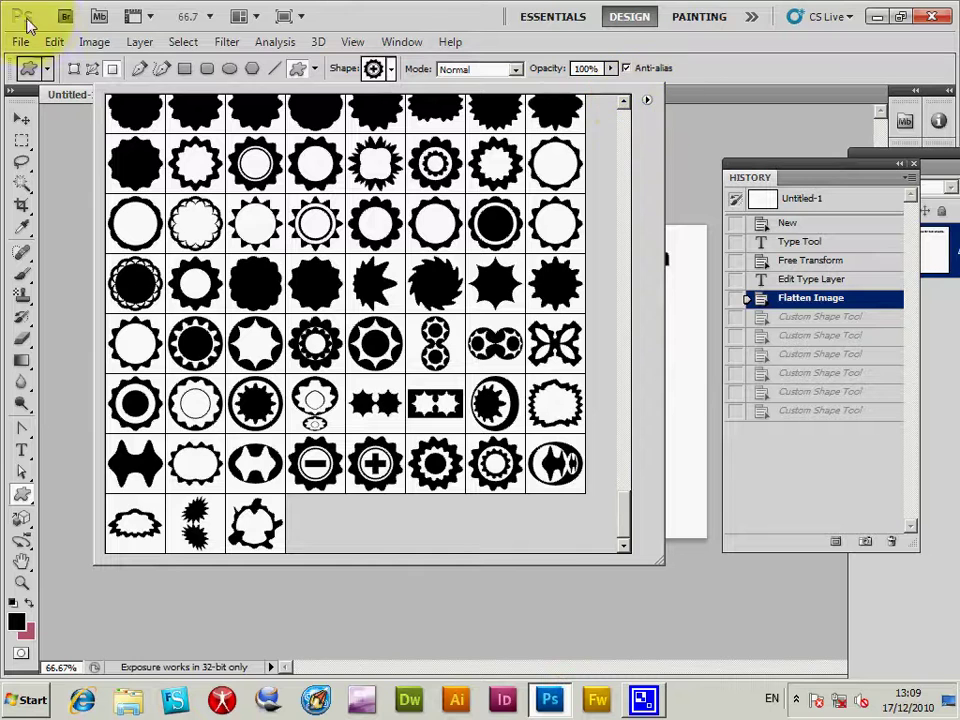
left_click(20, 42)
left_click(36, 75)
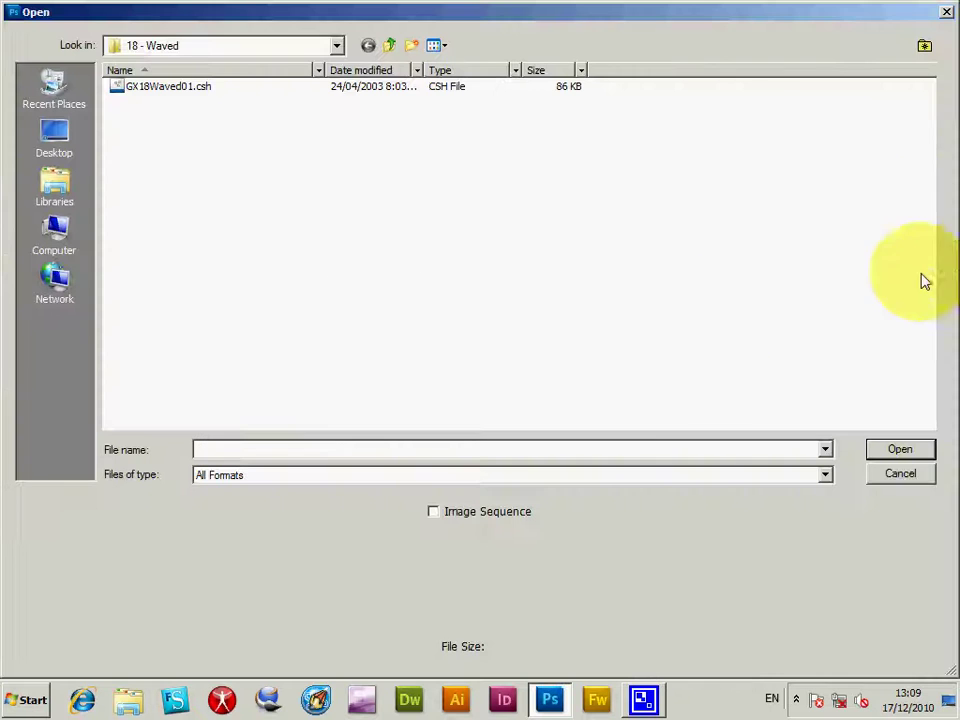
left_click(170, 214)
double_click(165, 168)
double_click(171, 122)
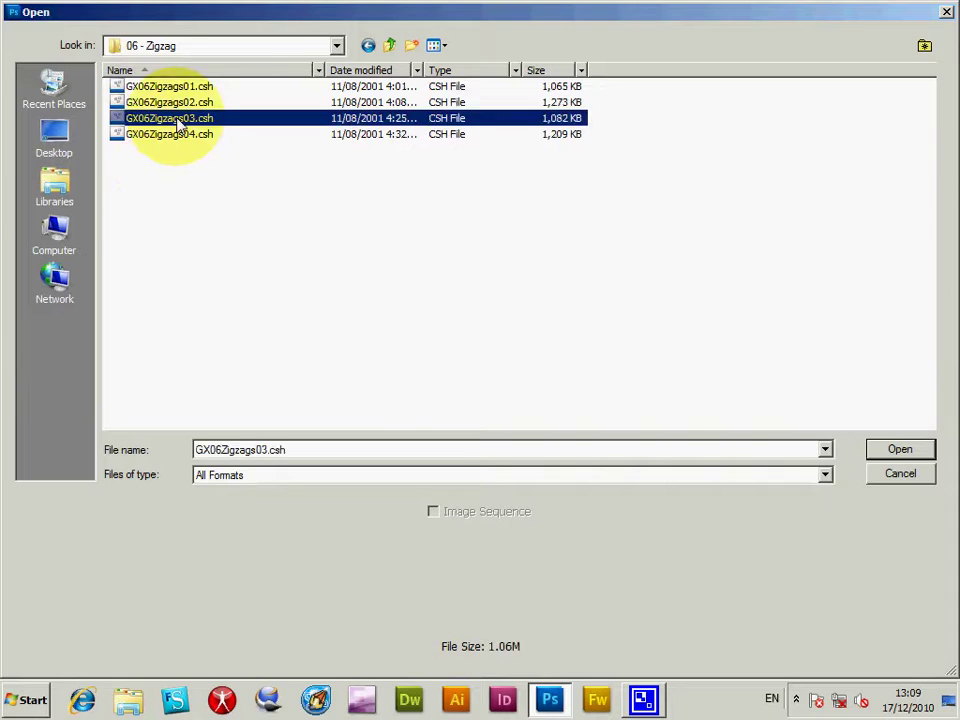
- Choose the zebra-striped symmetric wave shape from the zigzag set and draw two tall black ones side by side below the web address
left_click(389, 68)
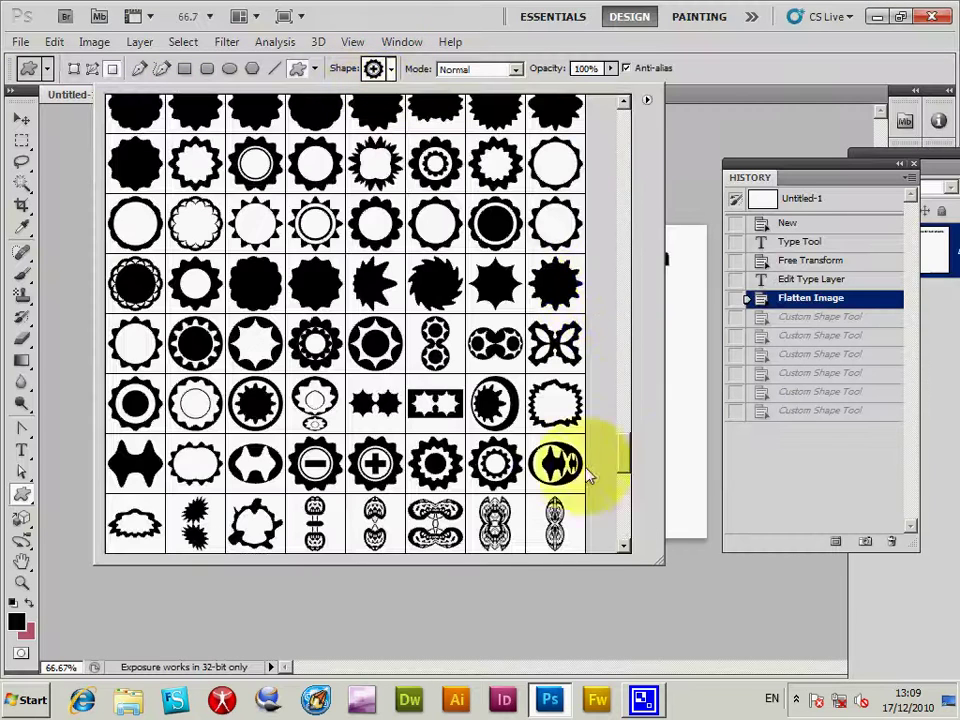
left_click_drag(628, 463, 624, 538)
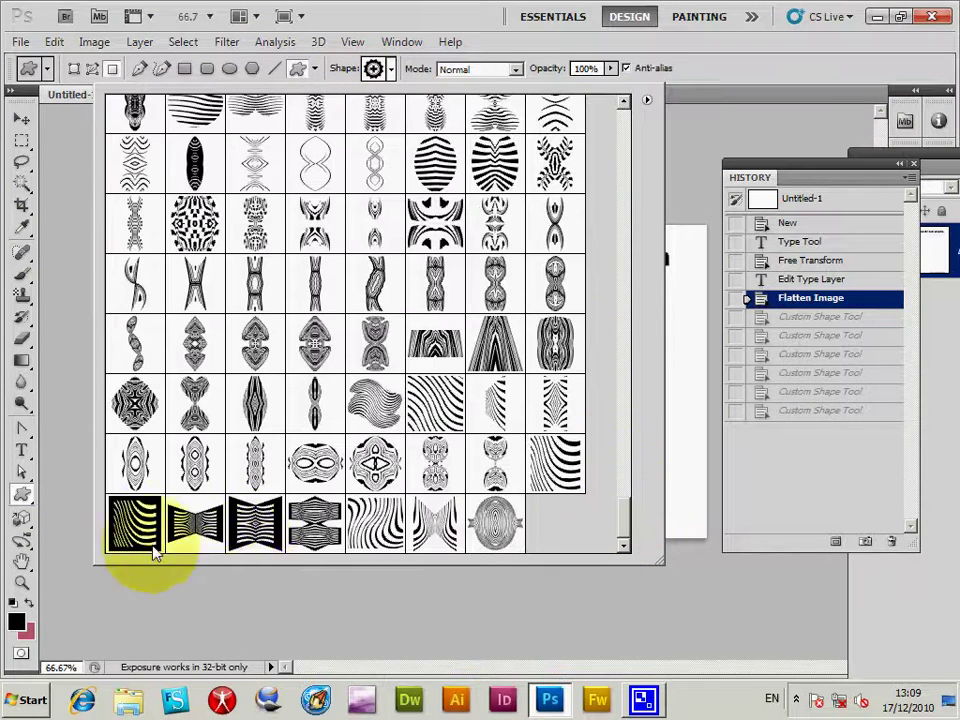
left_click(134, 395)
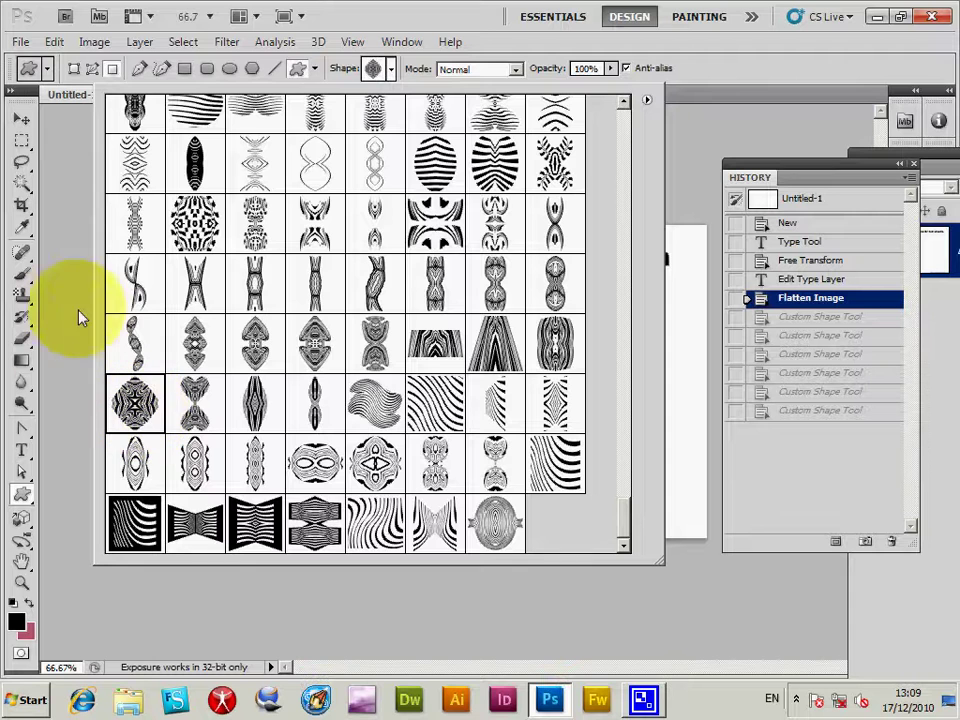
left_click(124, 160)
left_click(56, 222)
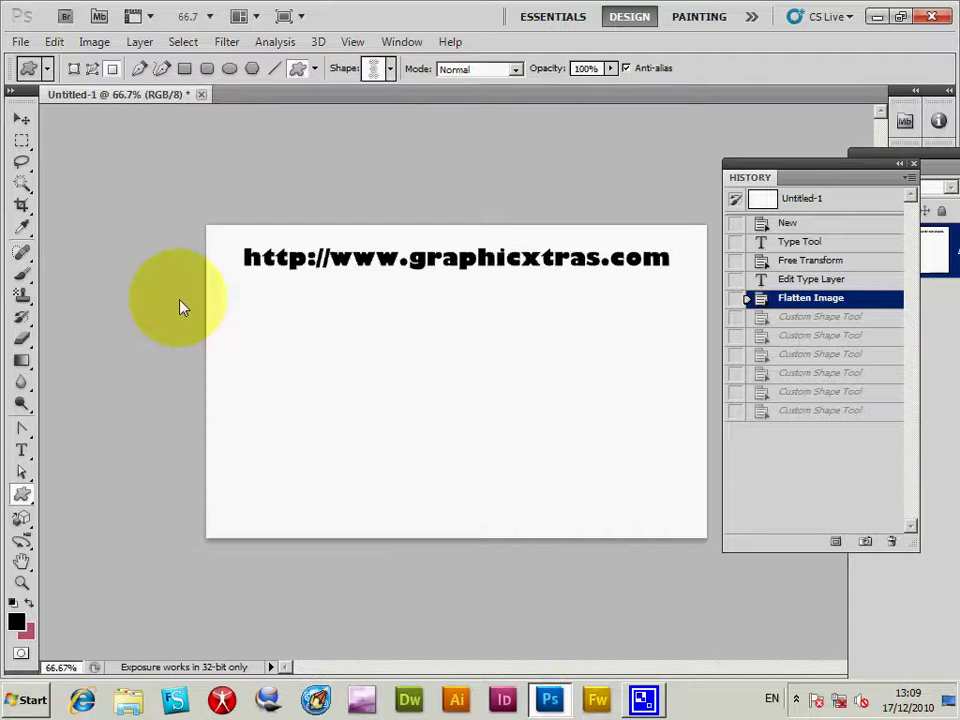
left_click_drag(214, 292, 318, 556)
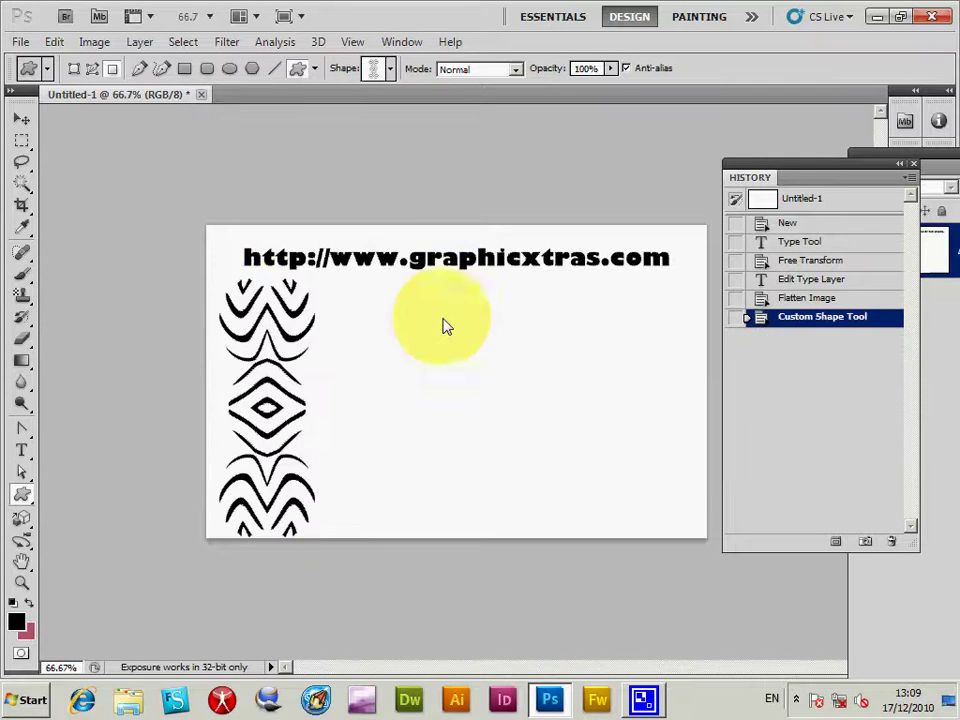
left_click_drag(315, 296, 429, 536)
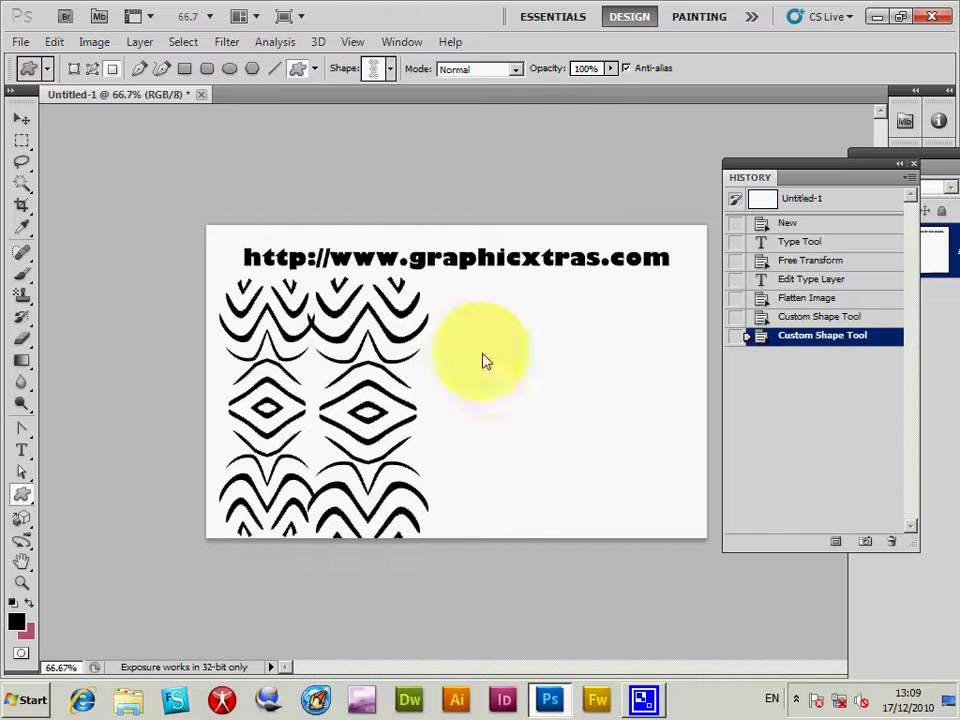
- Choose the square of diagonal wavy stripes and draw a large black one beside the two tall shapes
left_click(391, 70)
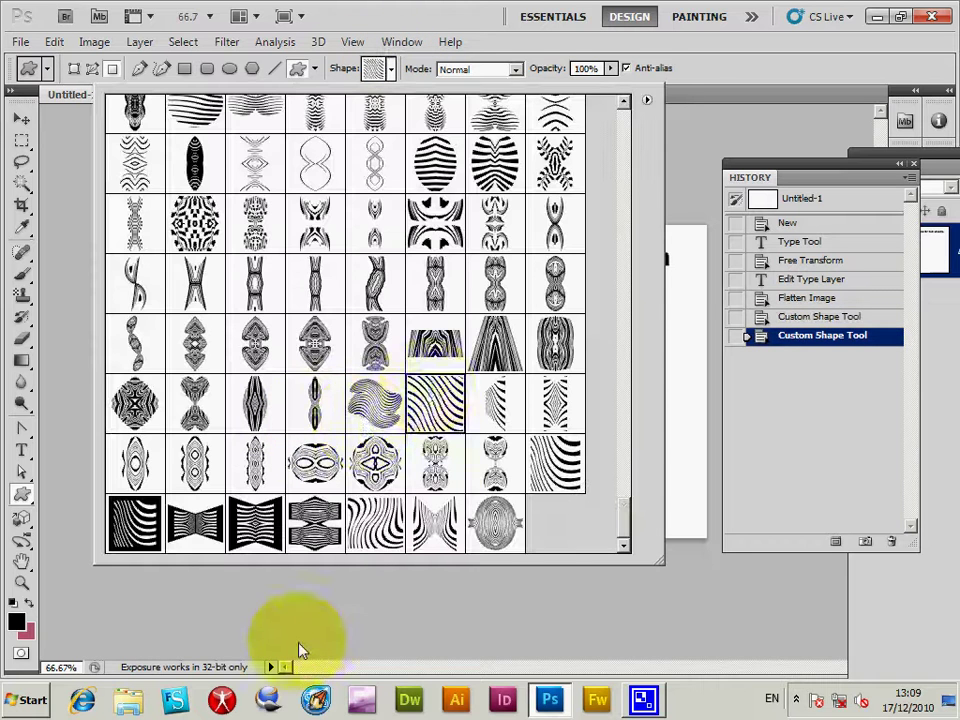
left_click(300, 648)
left_click_drag(445, 318, 676, 520)
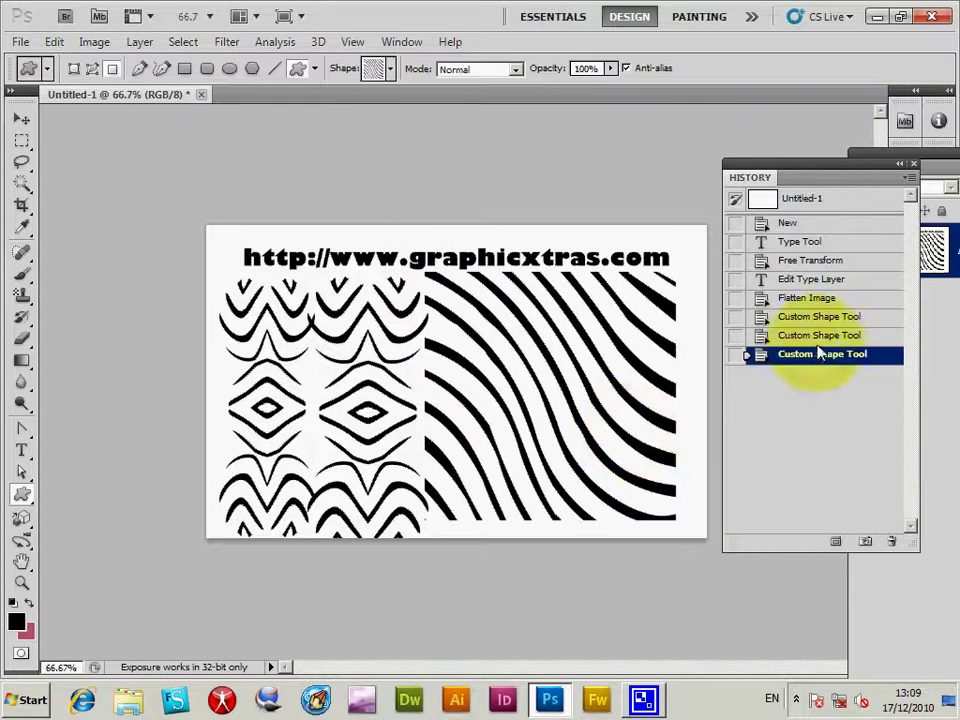
- Revert the document to the flattened image and start replacing the current custom shapes without saving their changes
left_click(800, 298)
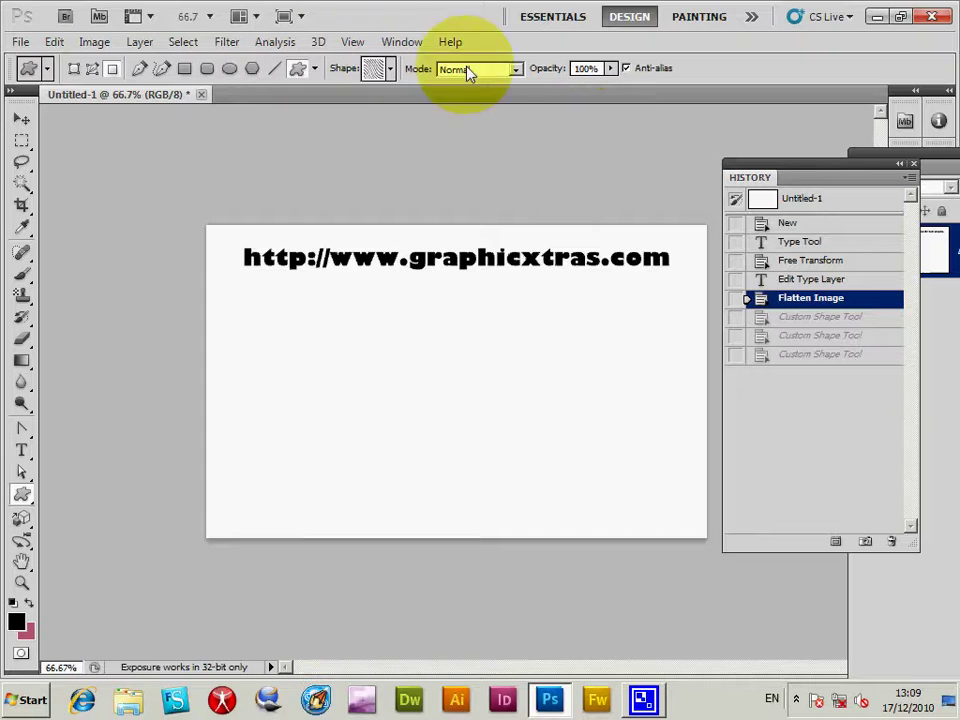
left_click(390, 72)
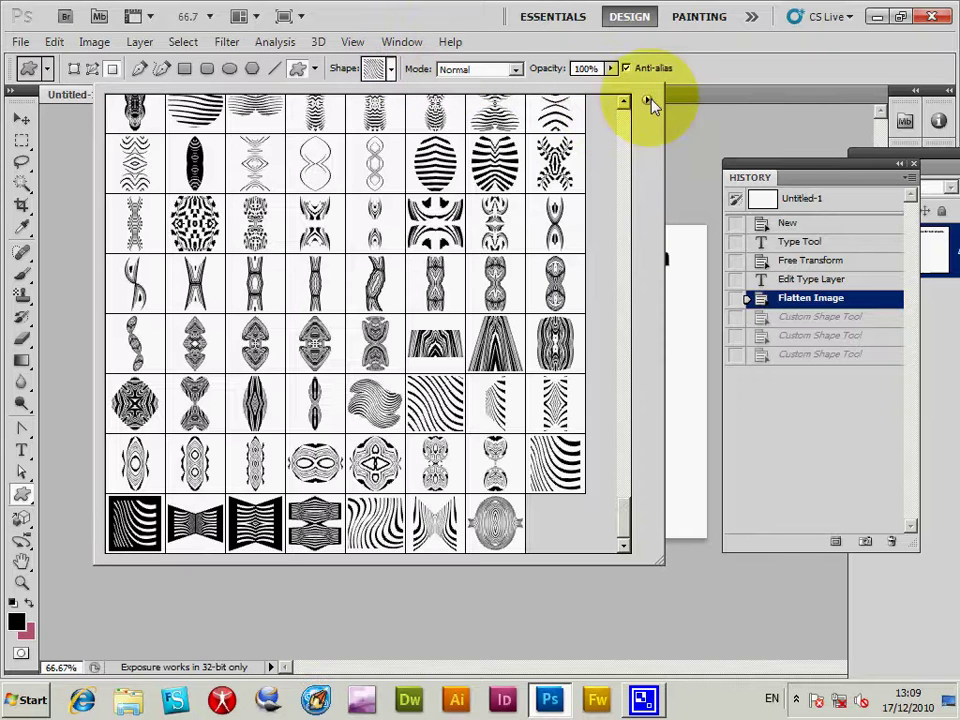
left_click(646, 100)
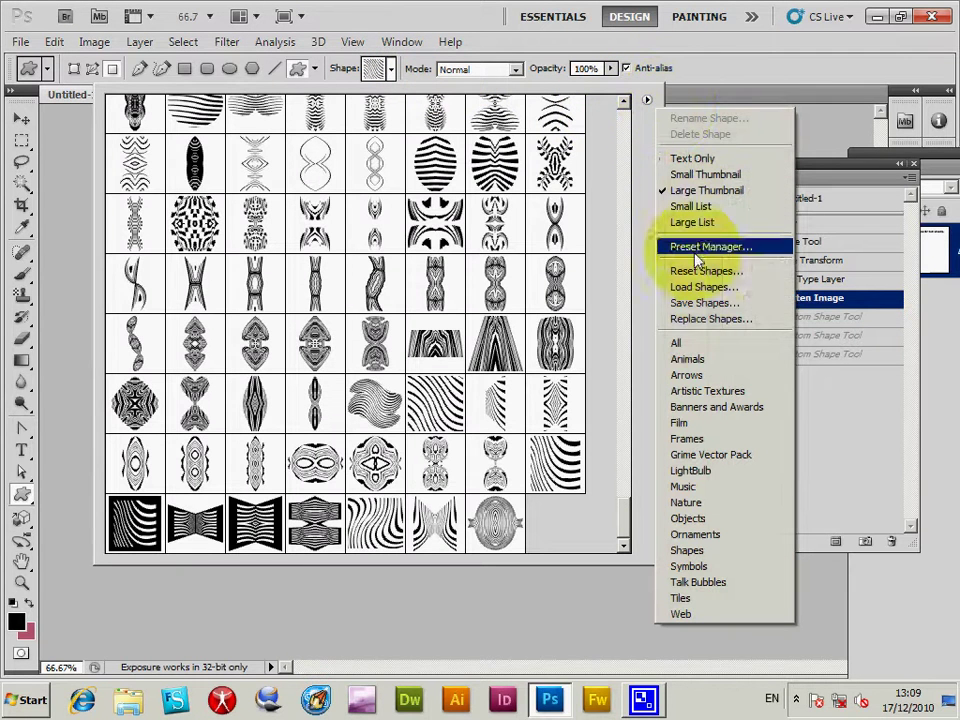
left_click(712, 320)
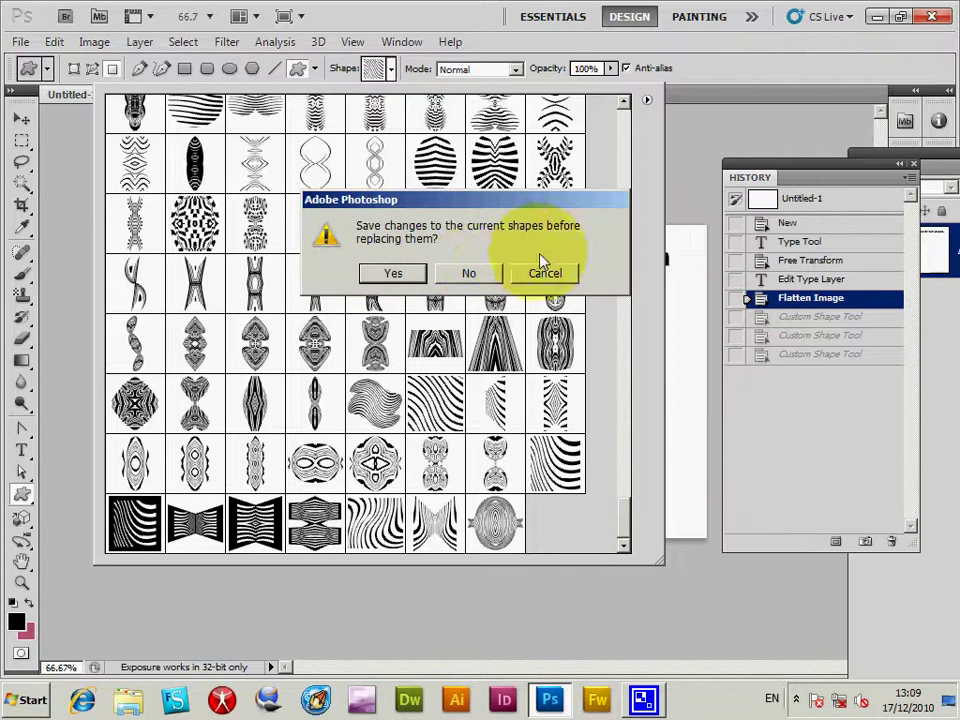
left_click(463, 273)
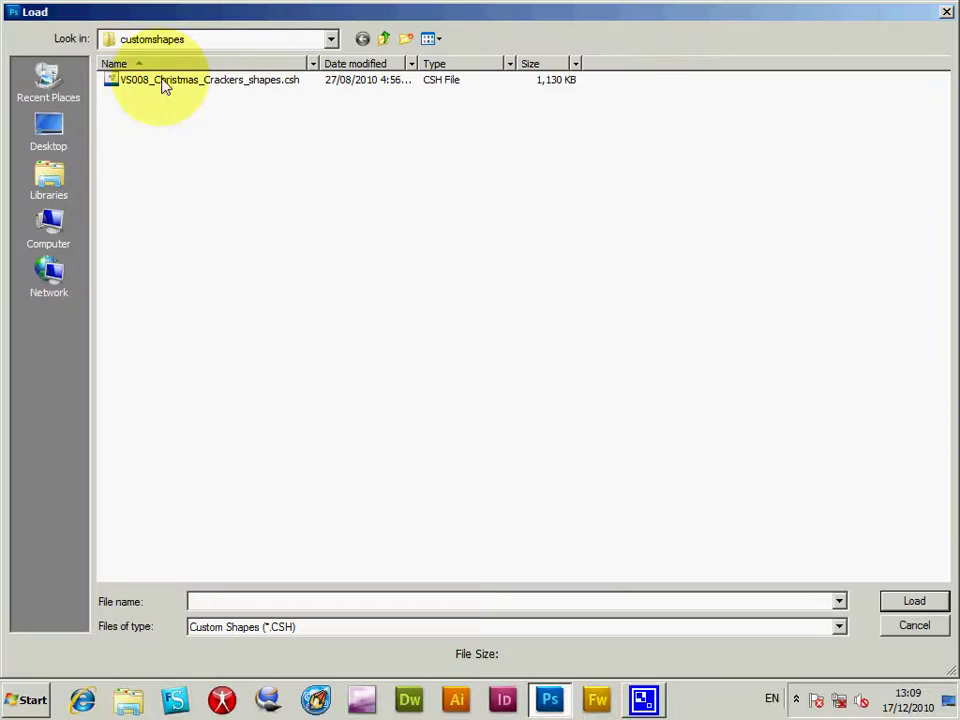
- Load the shape set GX20Hearts01.csh from the 20 - Hearts folder in Custom Shapes for Photoshop
left_click(196, 50)
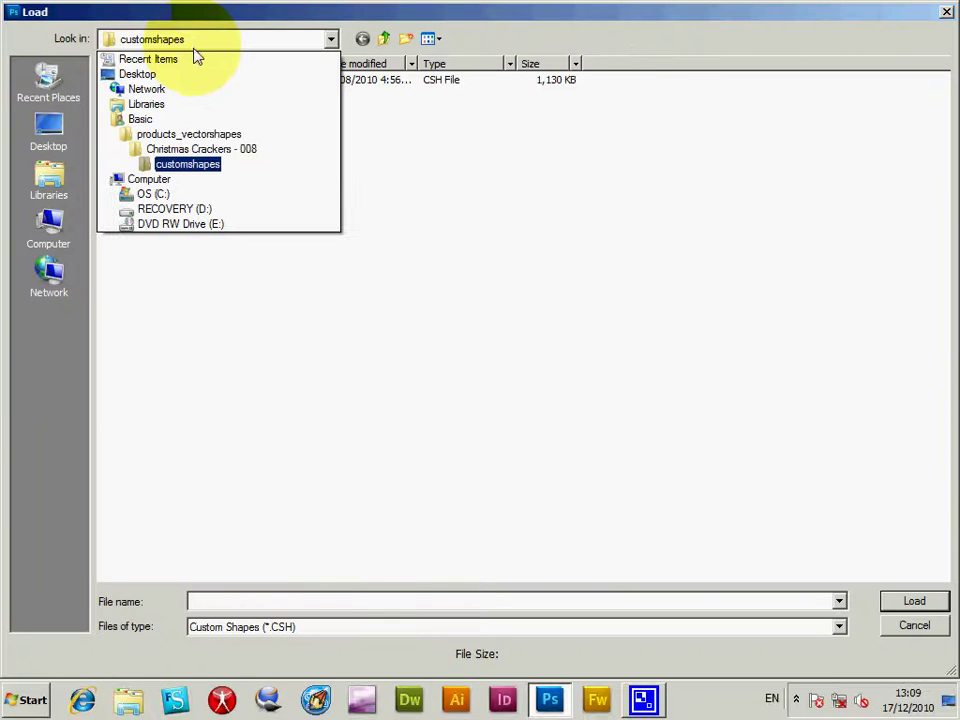
left_click(140, 120)
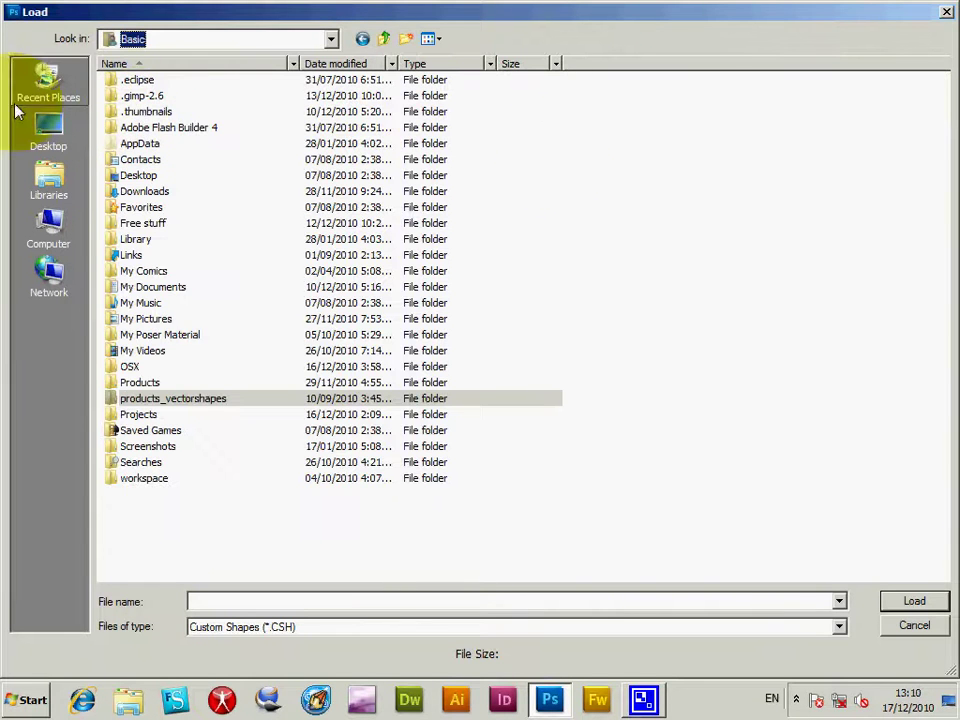
double_click(136, 385)
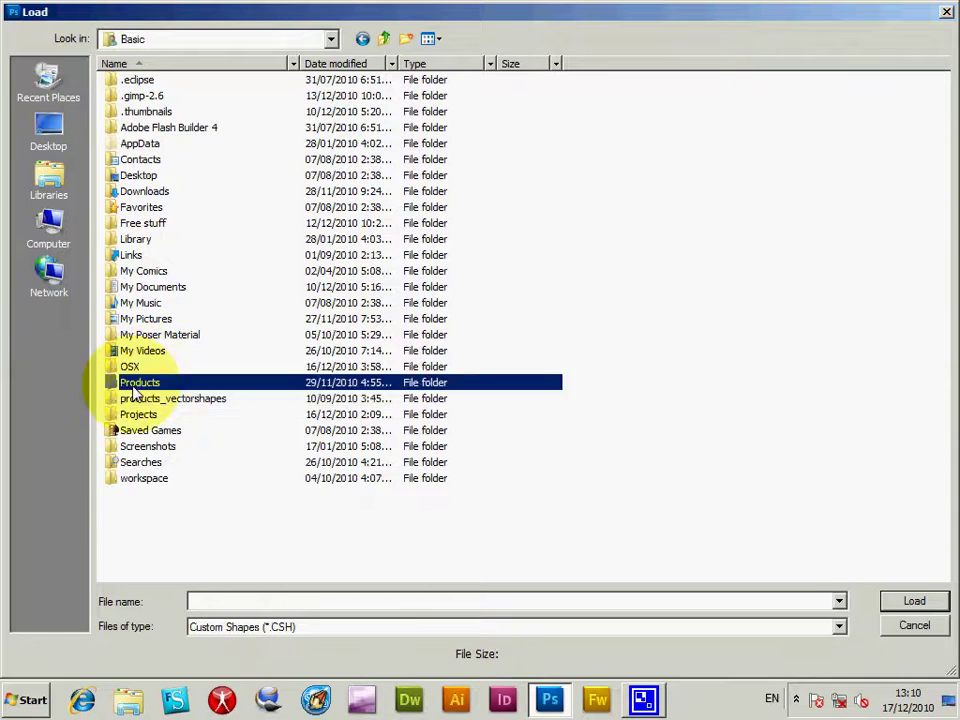
double_click(155, 80)
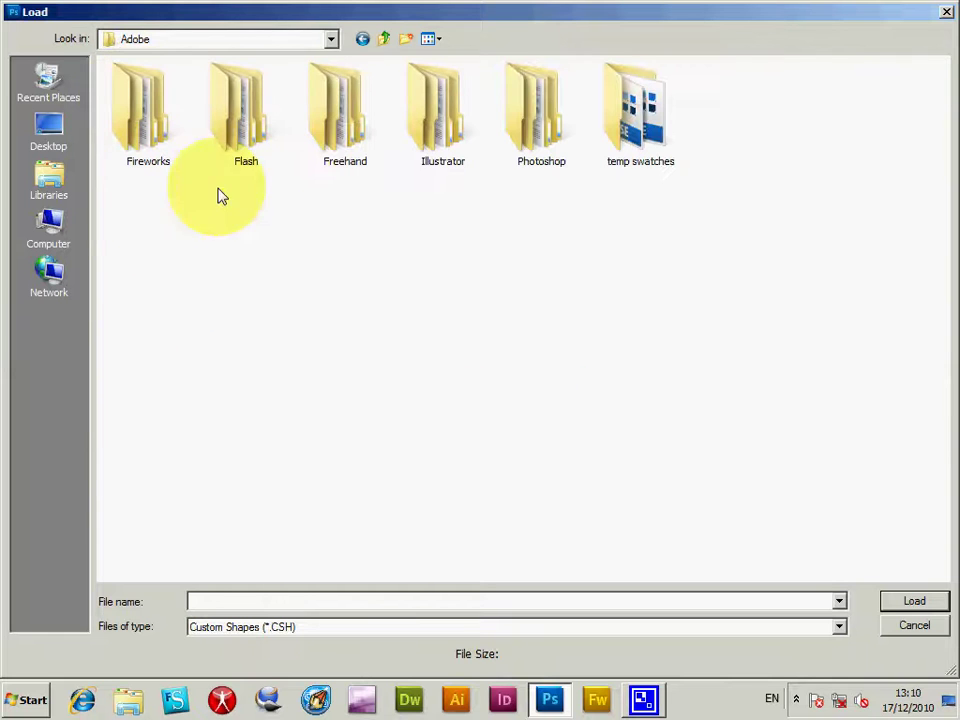
double_click(520, 140)
double_click(139, 97)
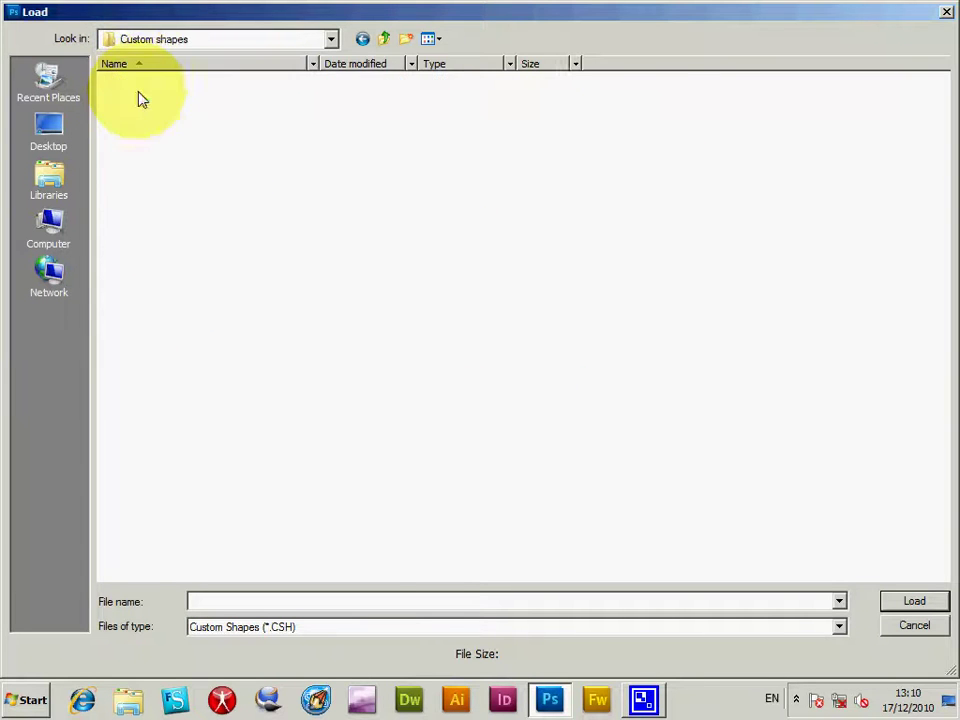
double_click(130, 80)
double_click(150, 97)
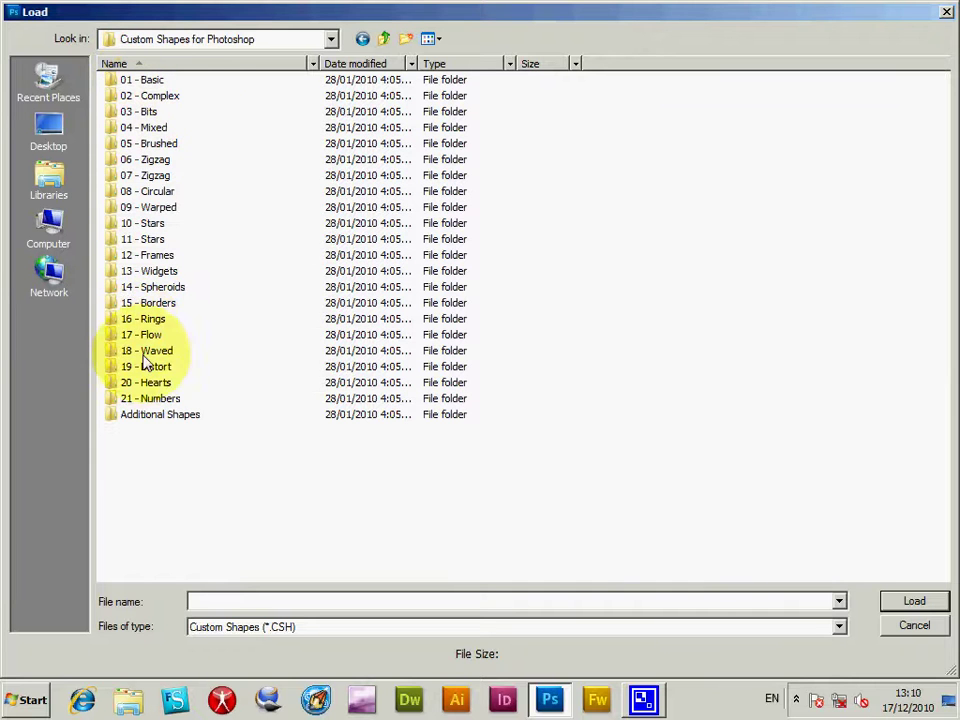
left_click(144, 388)
double_click(147, 388)
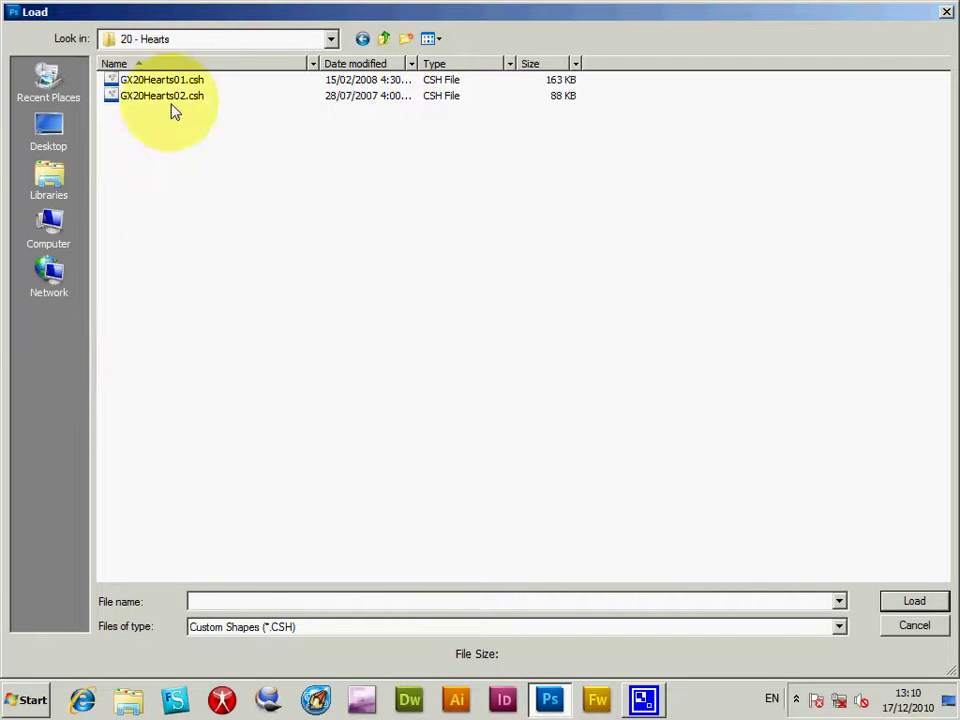
double_click(171, 81)
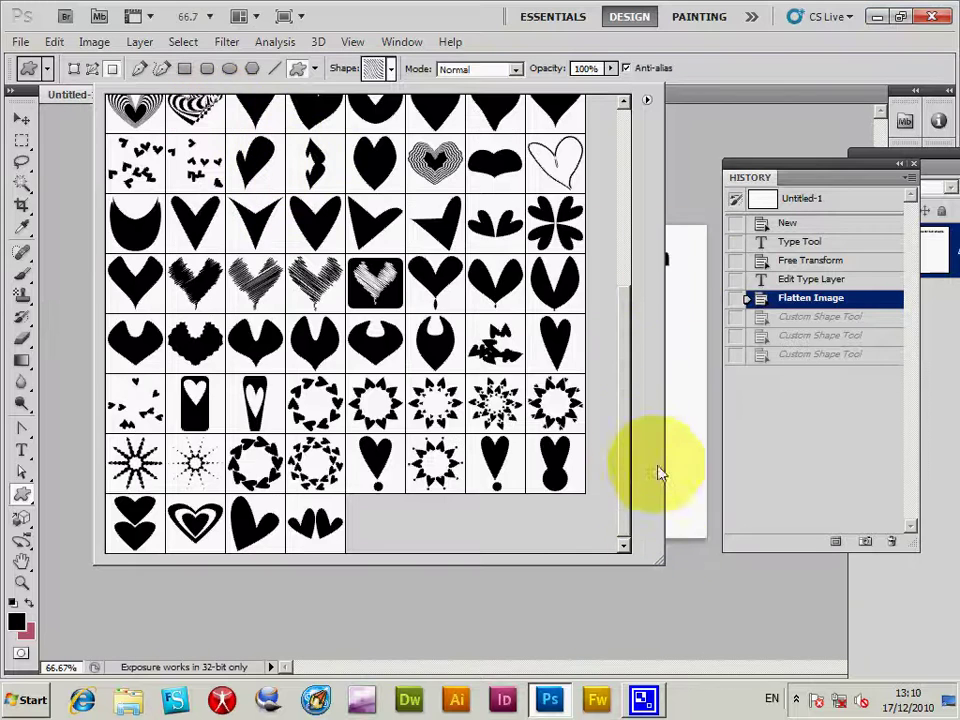
- Choose a plain solid heart from the hearts set and draw two black ones below the web address
left_click_drag(626, 465, 611, 214)
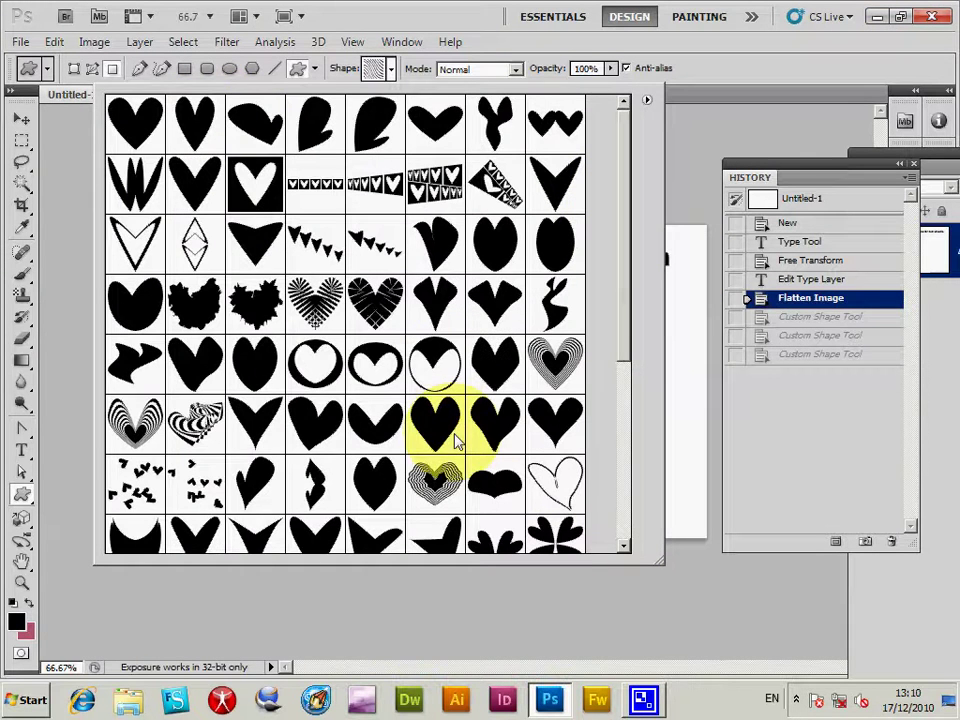
left_click(700, 260)
left_click_drag(229, 285, 360, 455)
left_click_drag(352, 292, 457, 432)
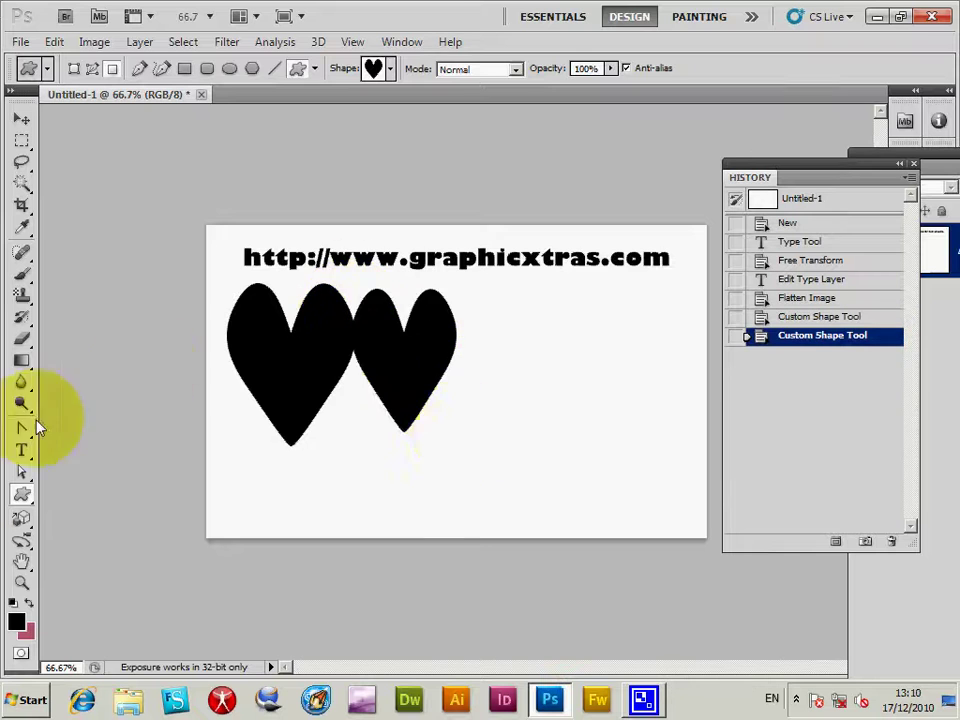
- Set the foreground color to a strong pink with the Color Picker
left_click(18, 624)
left_click(498, 177)
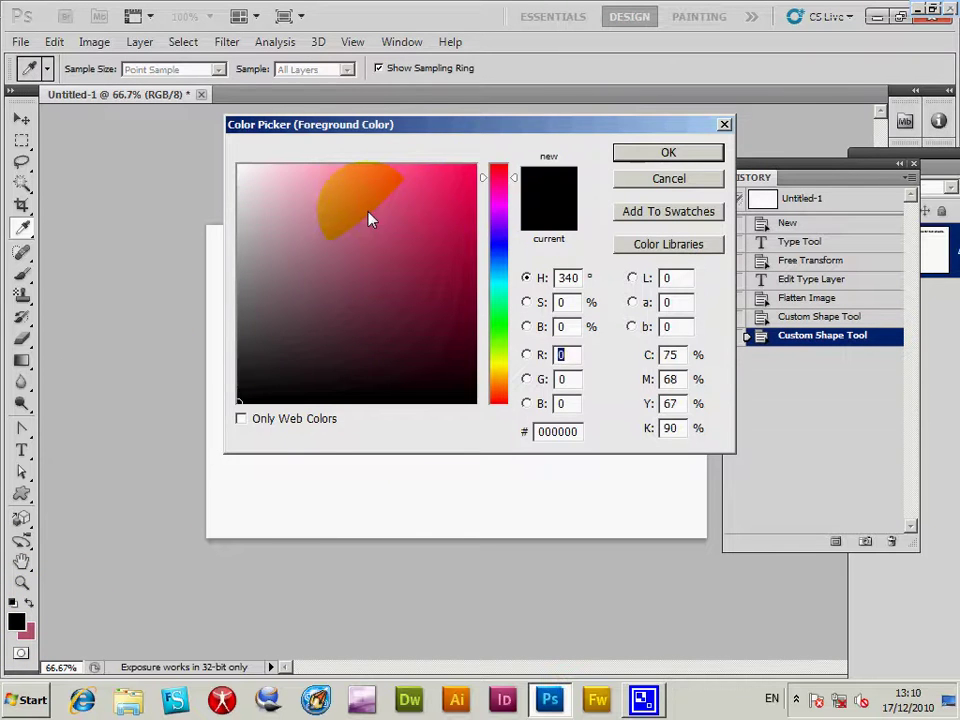
left_click(417, 199)
left_click(650, 153)
- Draw five pink hearts of varying sizes over and beside the black hearts
left_click_drag(317, 377, 390, 492)
left_click_drag(405, 378, 490, 495)
left_click_drag(508, 323, 593, 398)
left_click_drag(506, 446, 531, 480)
left_click_drag(547, 412, 608, 500)
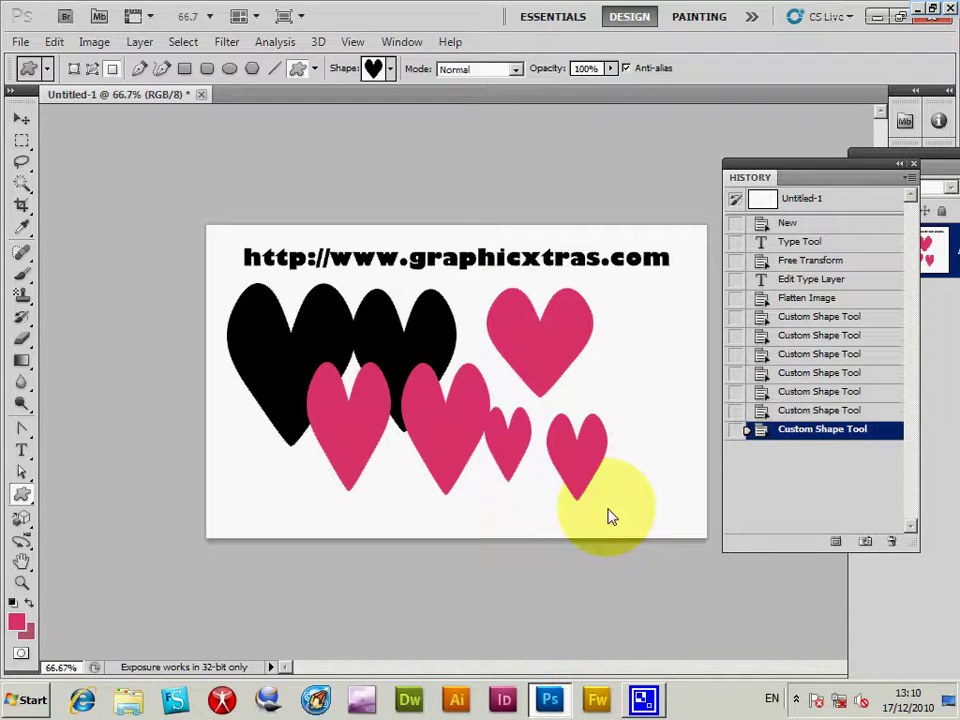
- Select a rectangular area around all the hearts with the Rectangular Marquee tool
left_click(21, 143)
left_click_drag(210, 277, 658, 531)
left_click(55, 42)
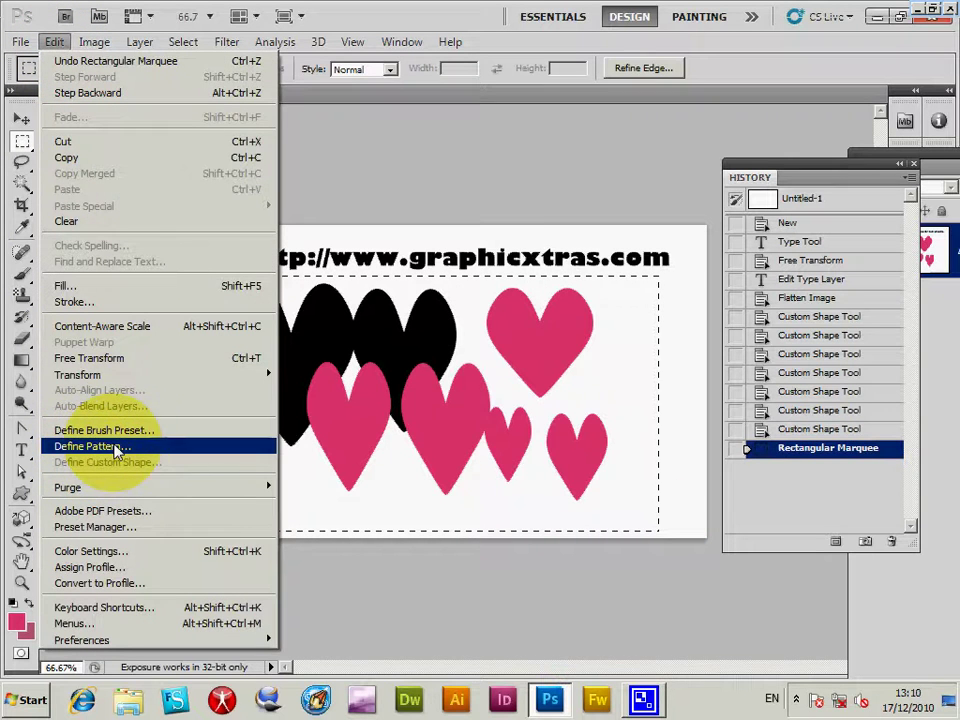
left_click(437, 212)
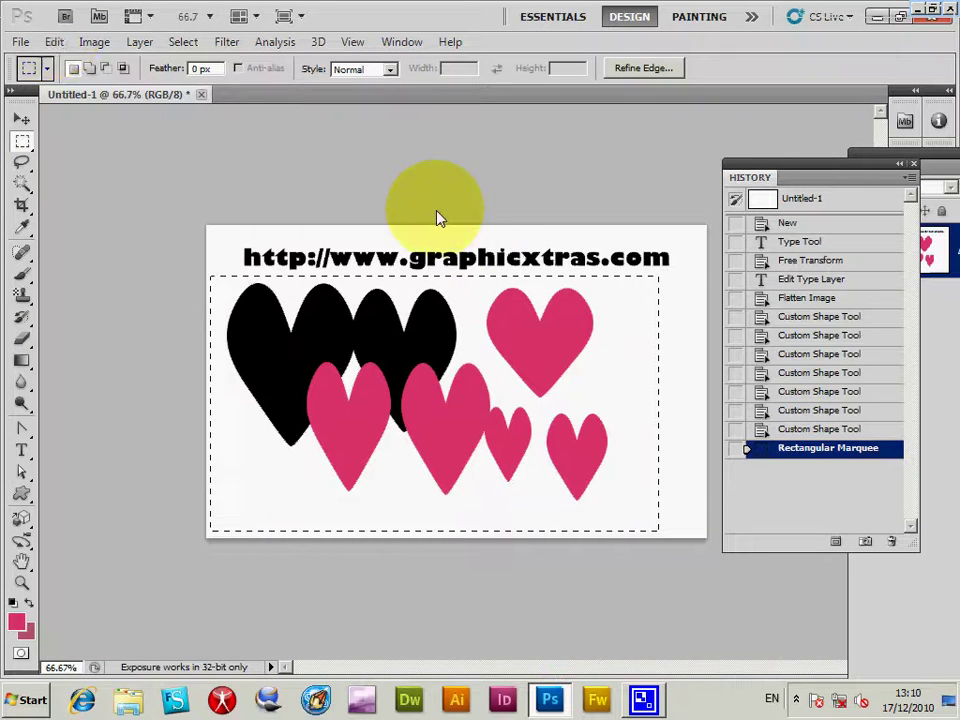
left_click(22, 43)
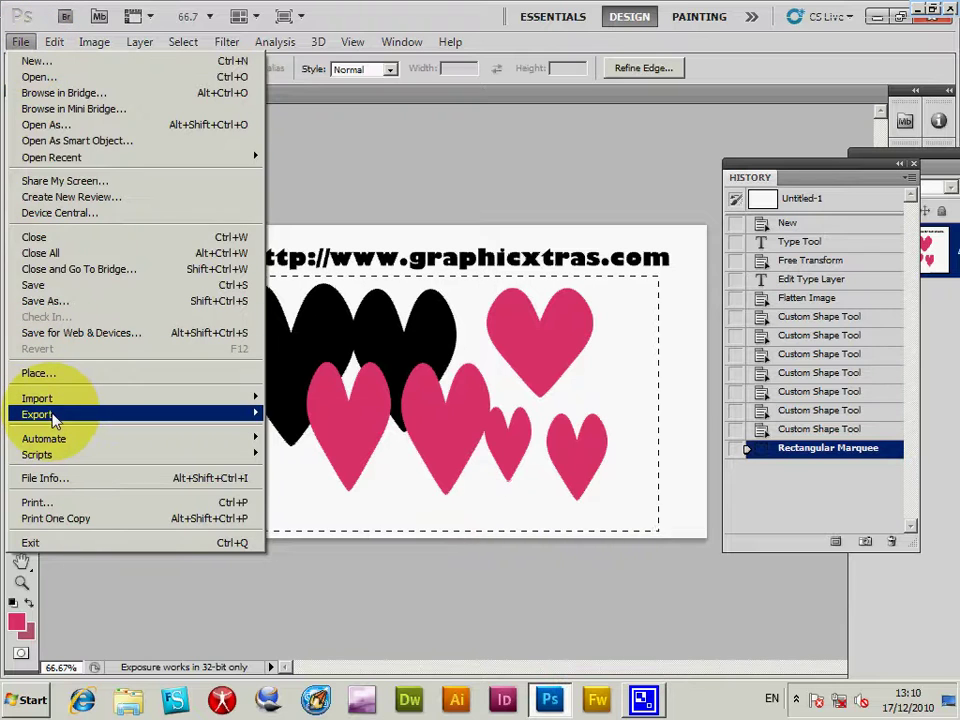
mouse_move(54, 420)
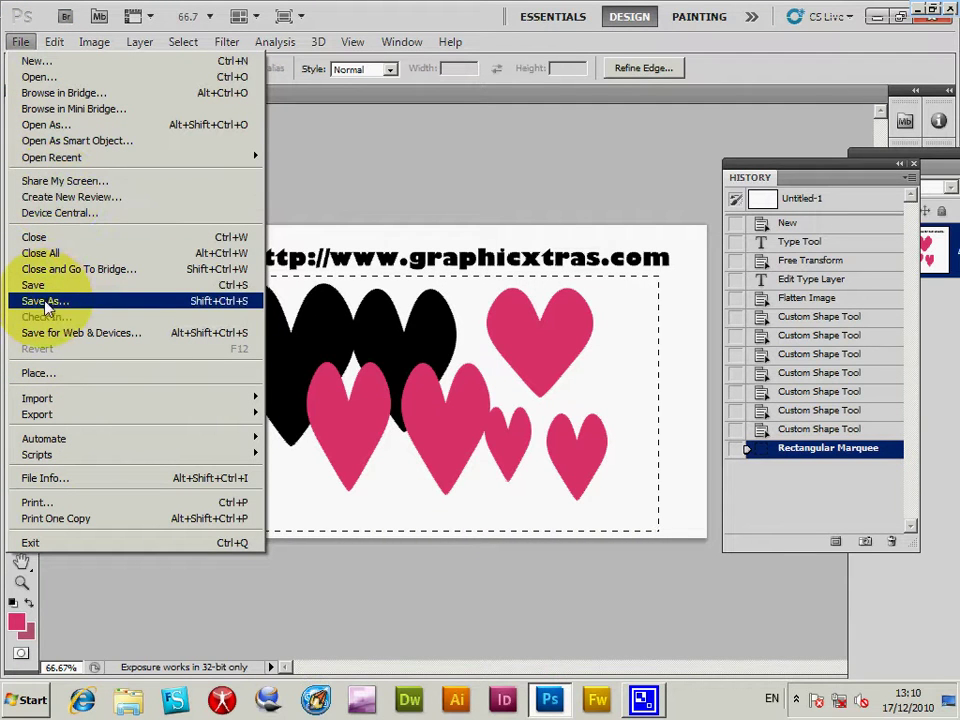
left_click(407, 199)
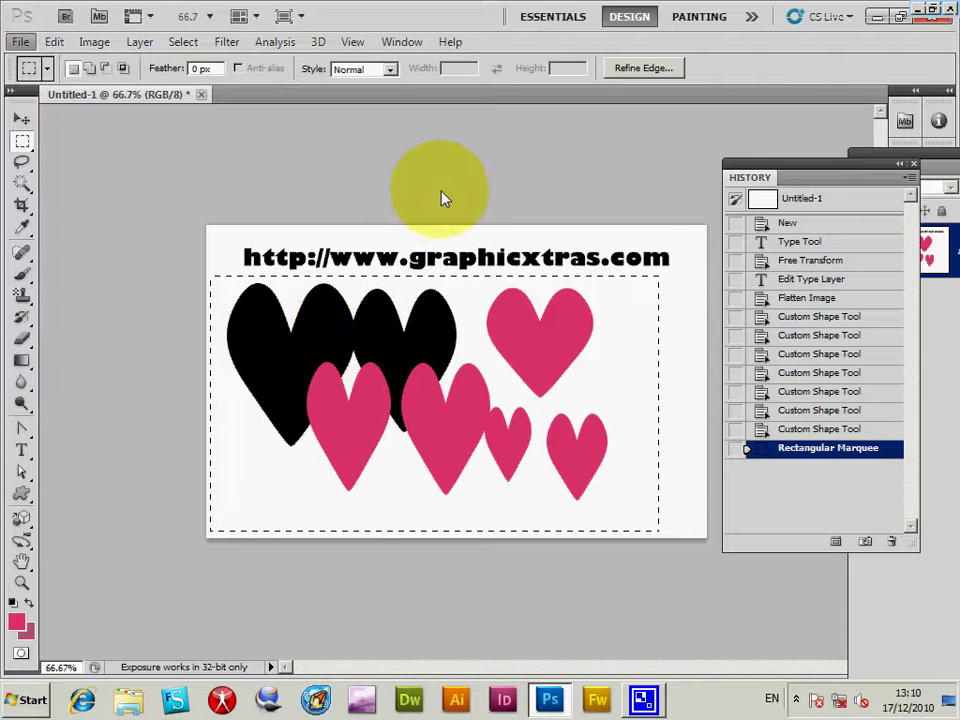
- Revert the document to the flattened image and load the gradient set GXGradients_Palette03.grd from the PS Gradients 1 folder
left_click(810, 299)
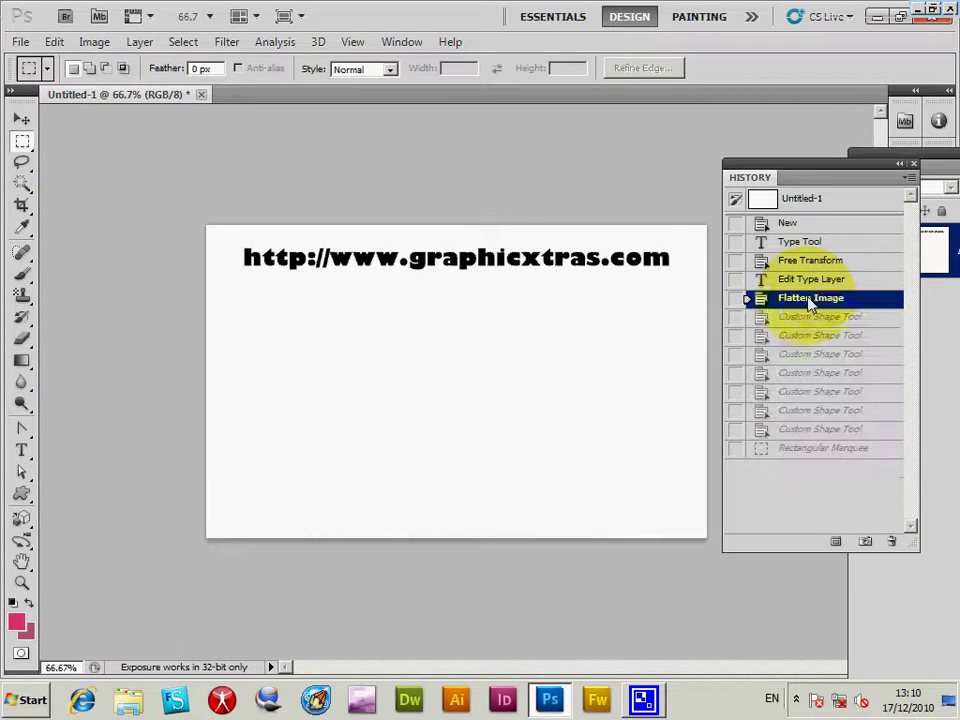
left_click(22, 361)
left_click(139, 68)
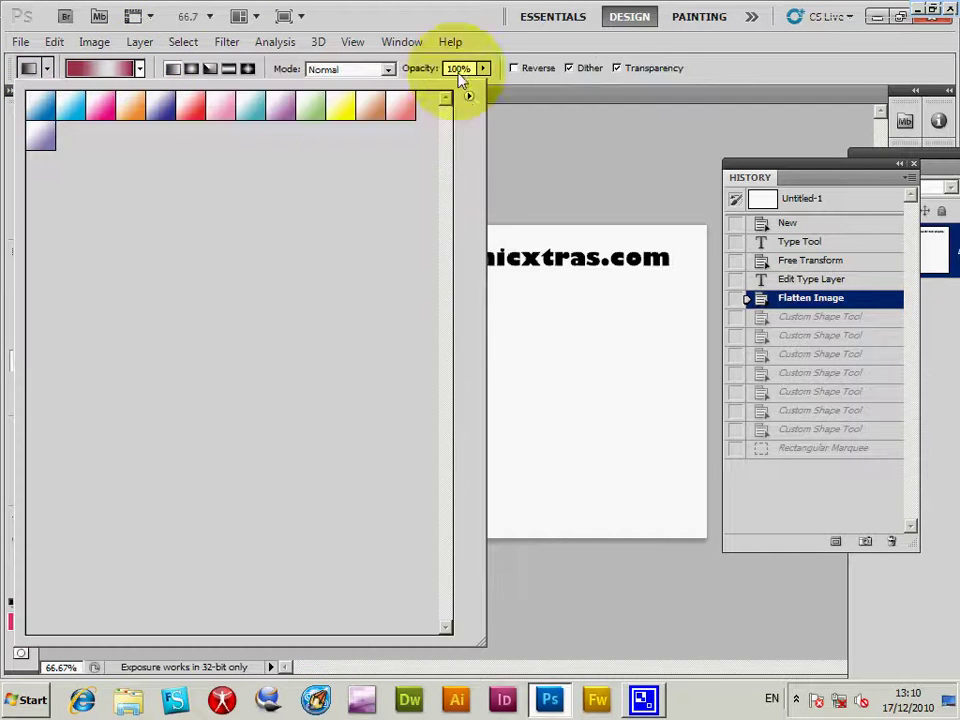
left_click(469, 97)
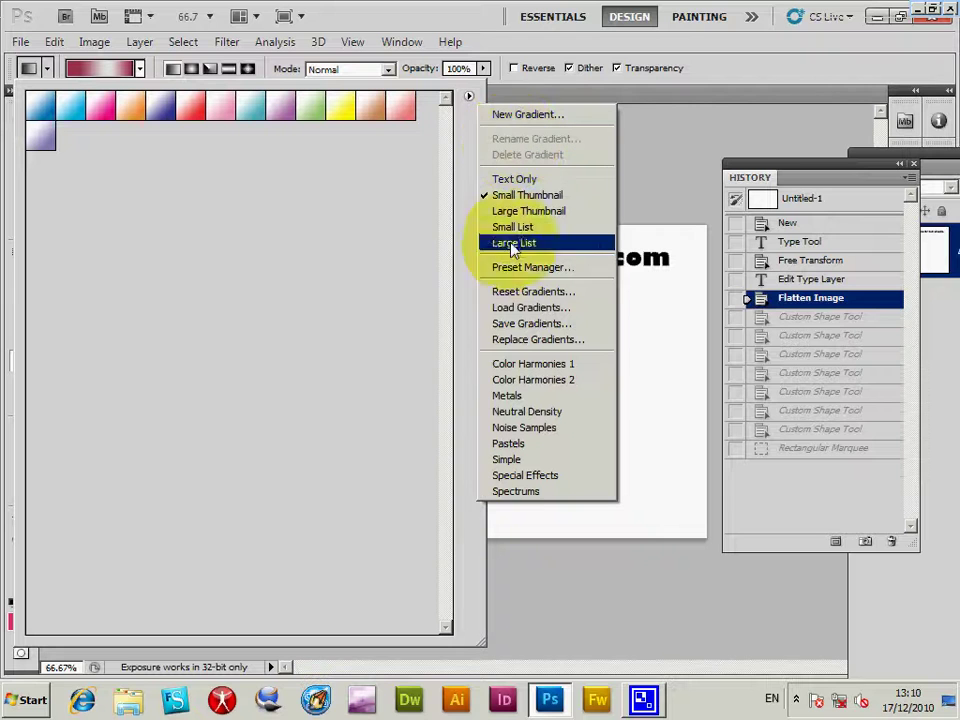
left_click(528, 308)
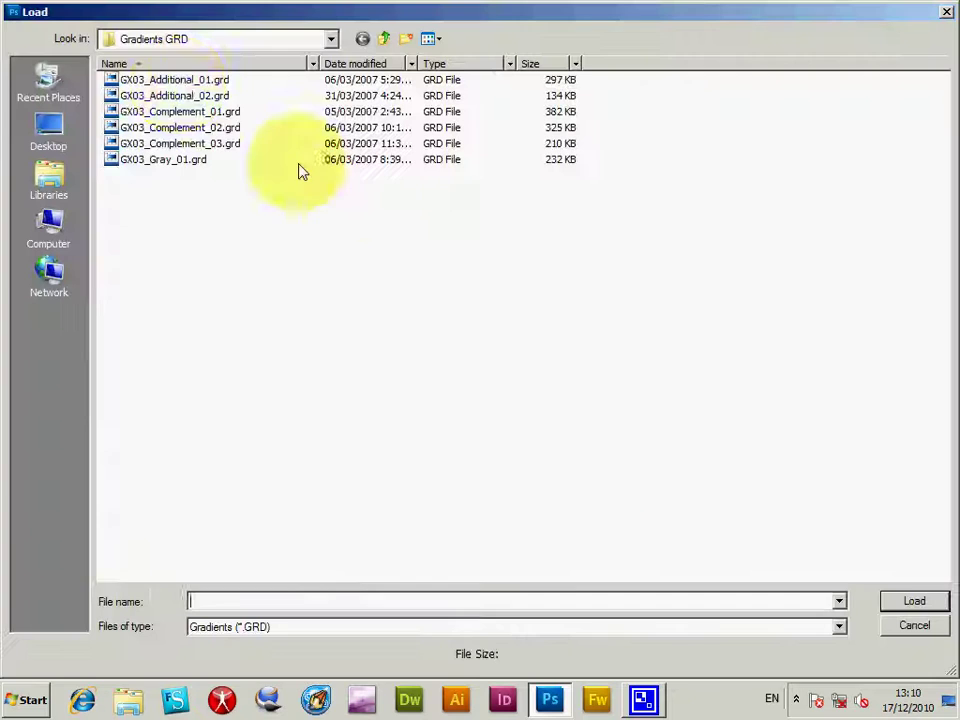
left_click(165, 39)
left_click(186, 180)
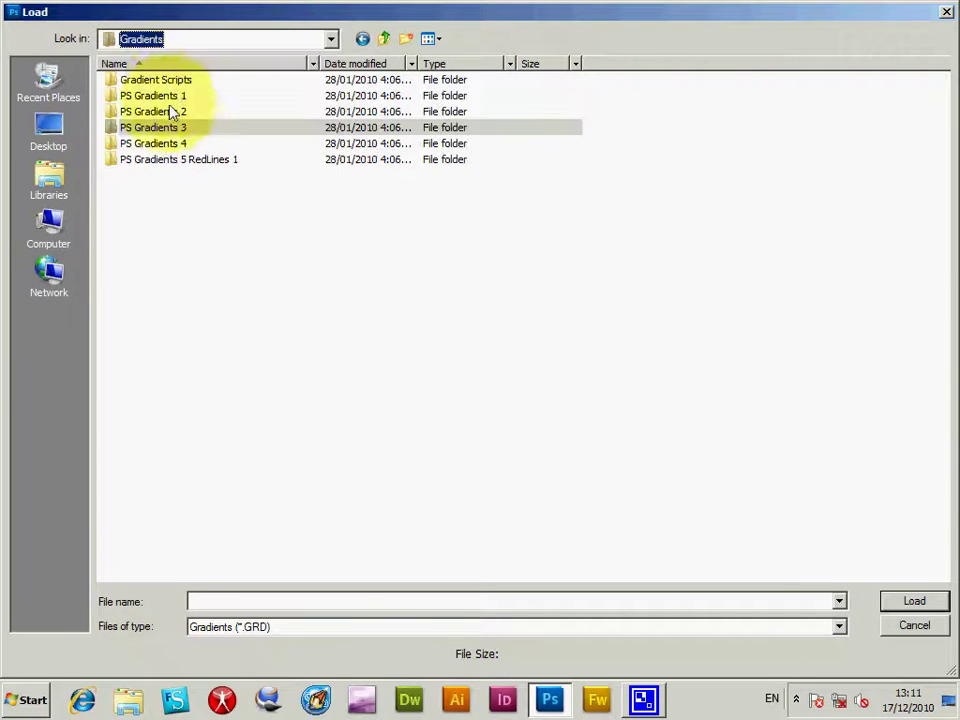
double_click(165, 95)
left_click(153, 82)
double_click(153, 84)
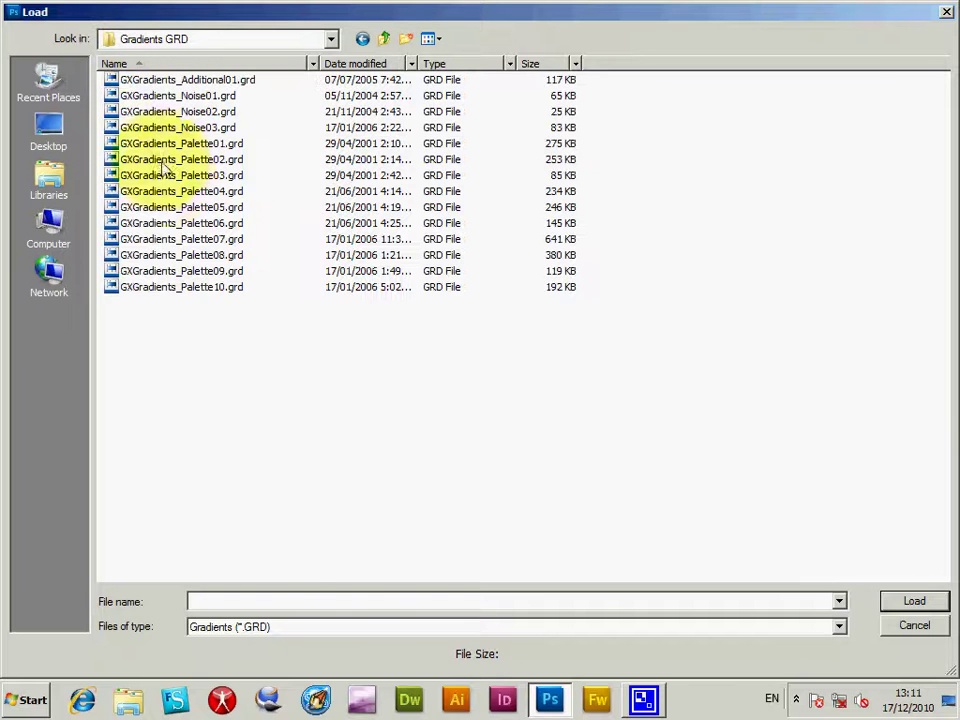
double_click(171, 177)
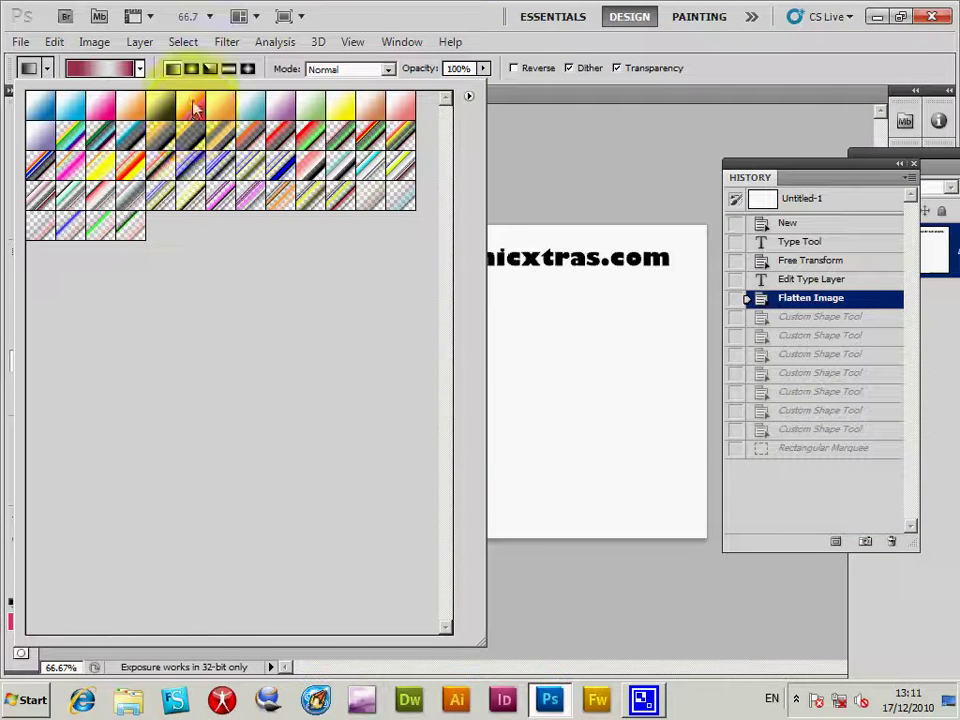
- Choose the yellow and black transparent gradient and apply five linear gradients across the canvas at different angles
left_click(592, 183)
left_click_drag(272, 360, 710, 496)
left_click_drag(325, 283, 325, 283)
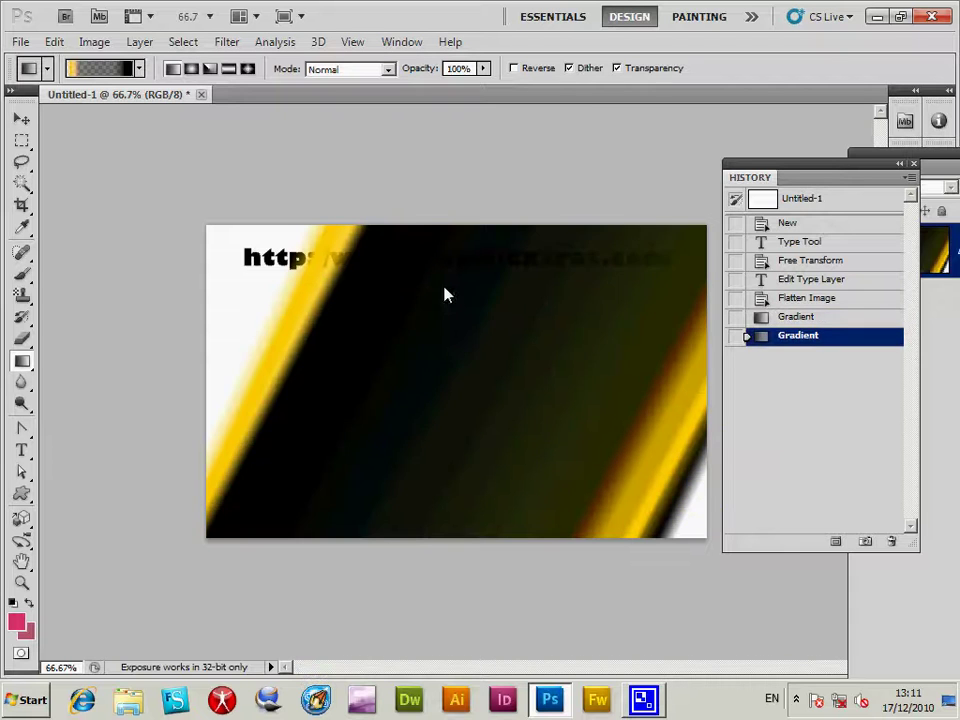
left_click_drag(446, 294, 380, 277)
left_click_drag(602, 612, 409, 434)
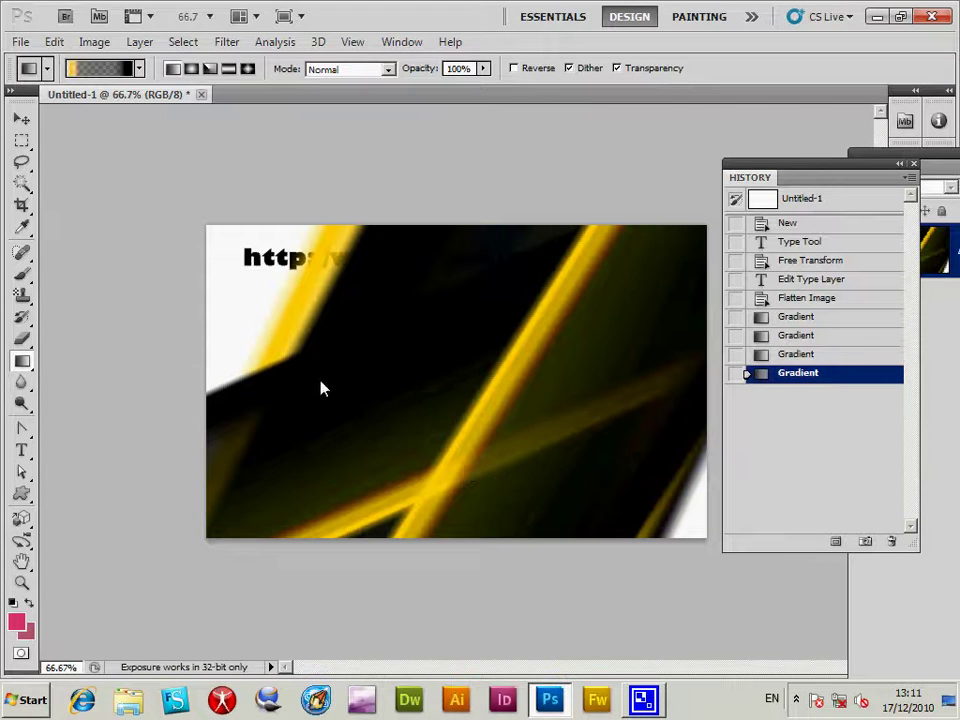
left_click_drag(503, 545, 493, 527)
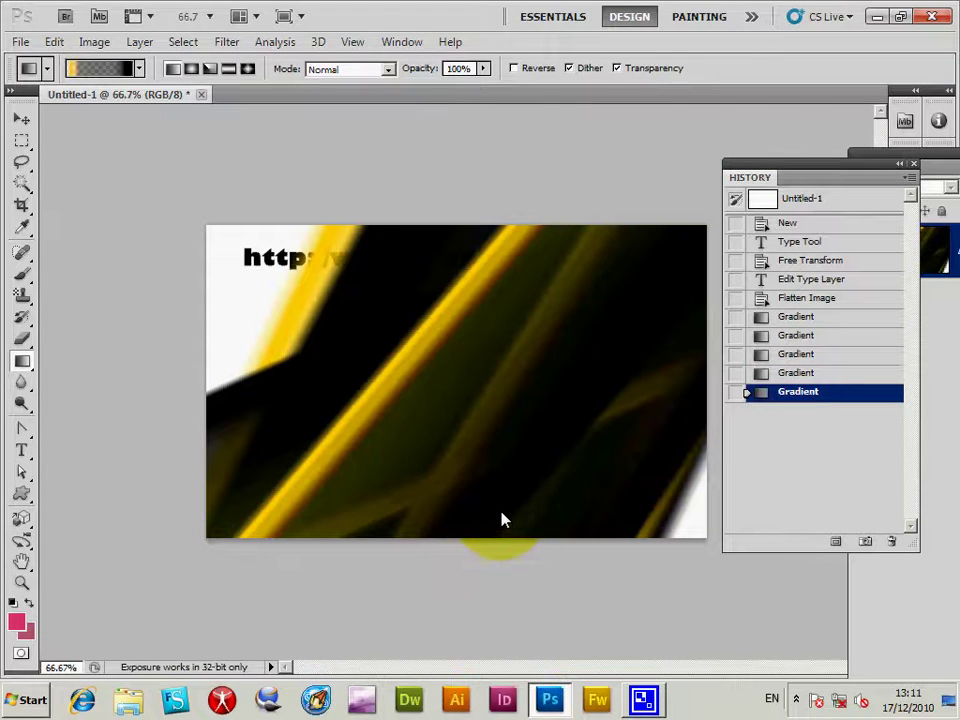